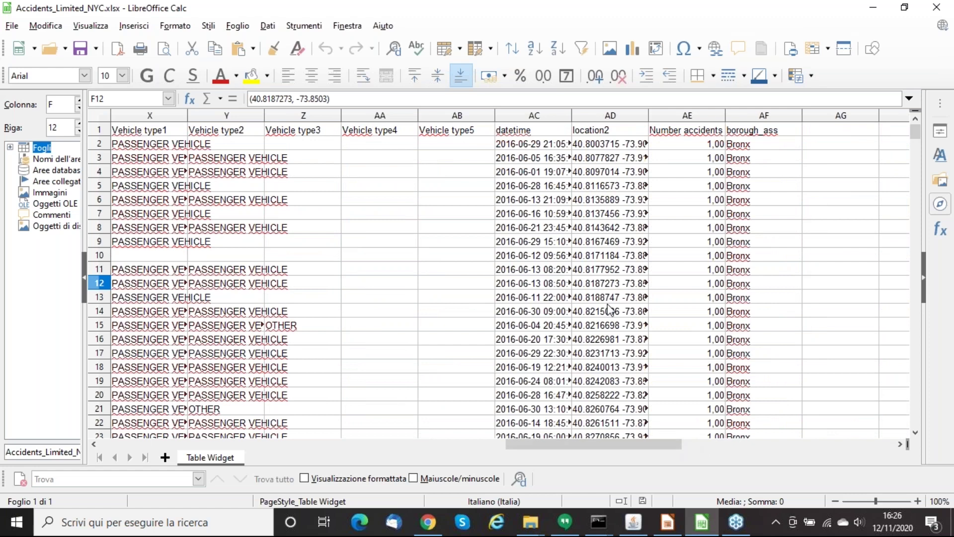
- Widen the location2 column in the spreadsheet until its full coordinate pairs fit
left_click(611, 115)
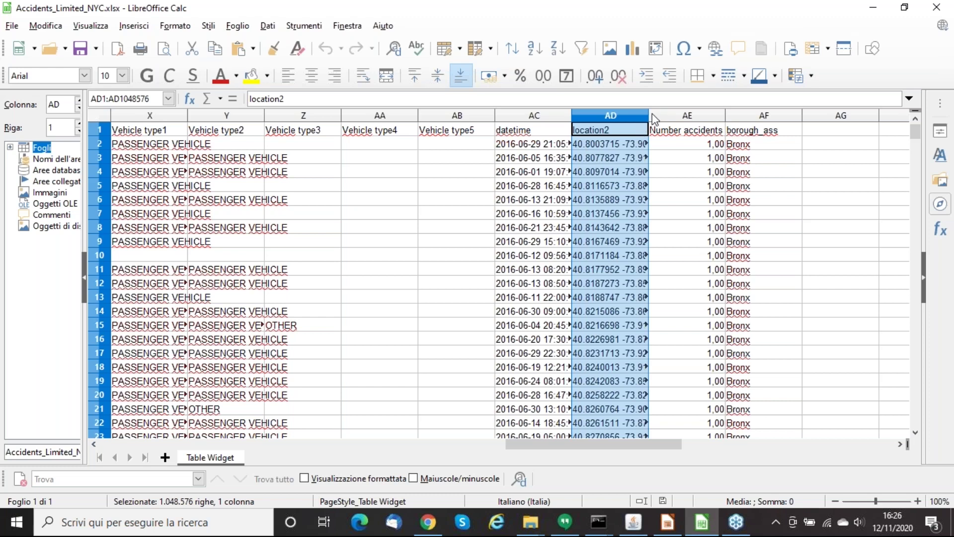
left_click_drag(650, 114, 686, 111)
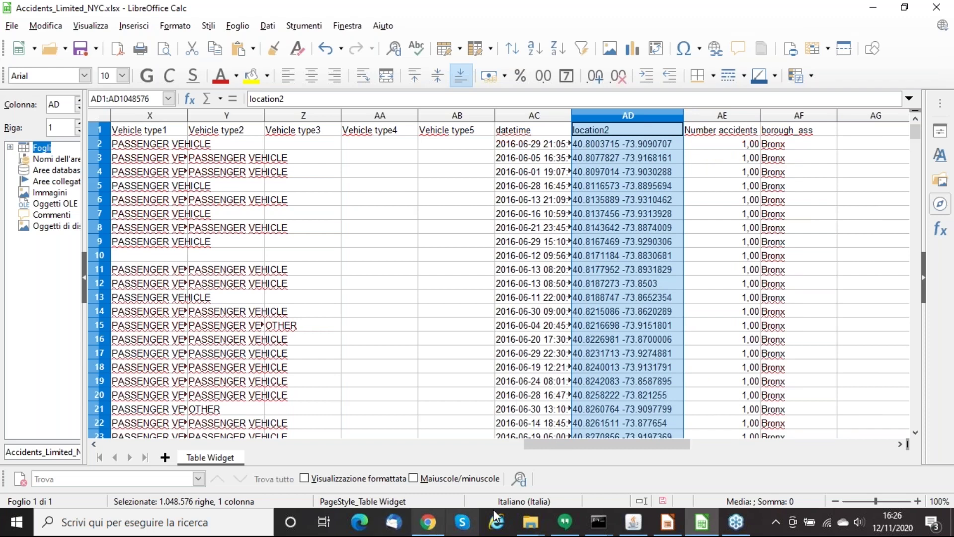
- Switch to the Impress presentation and view the slide about loading a file through the Data Providers section
mouse_move(701, 523)
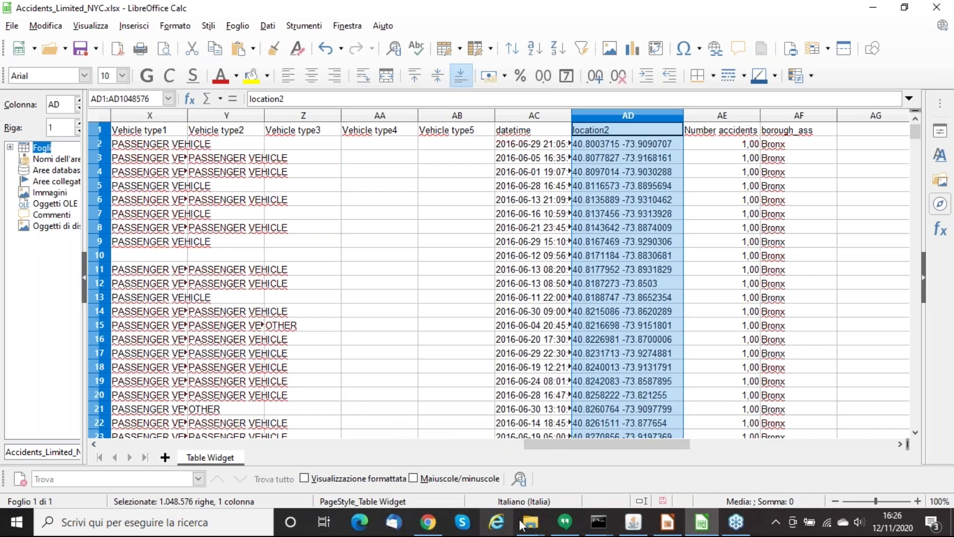
left_click(668, 521)
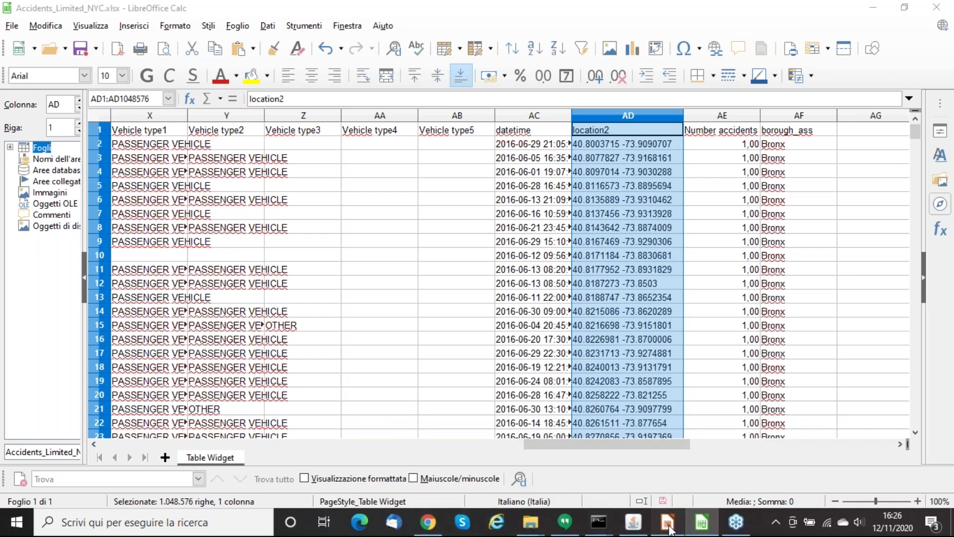
left_click(69, 446)
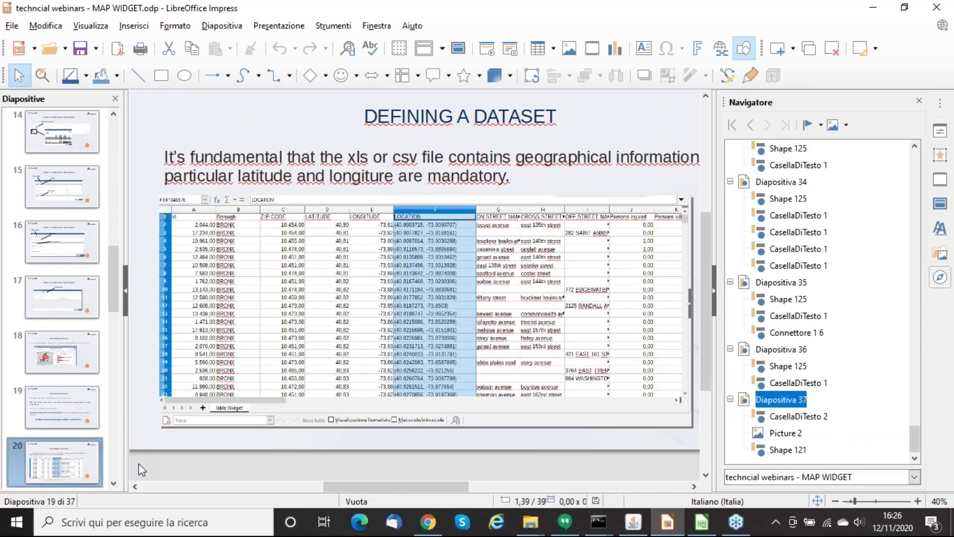
scroll(89, 437, "down", 2)
left_click(88, 403)
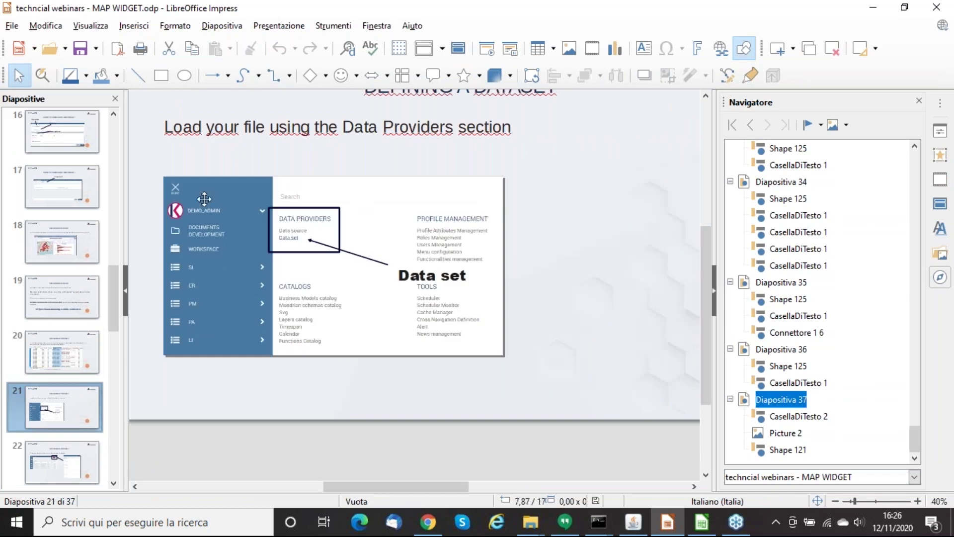
- Switch to Knowage in Chrome and open the Data set management page under Data Providers
left_click(427, 522)
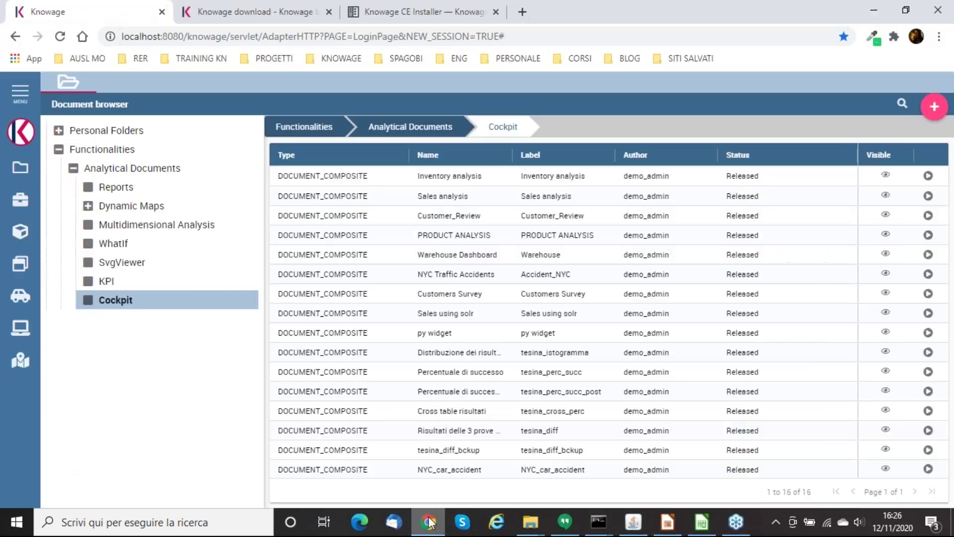
left_click(15, 92)
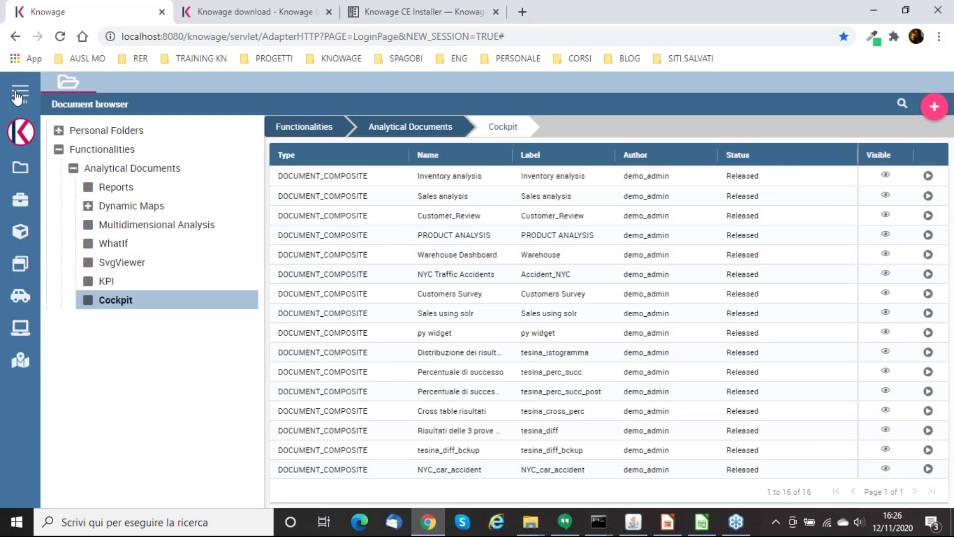
left_click(132, 133)
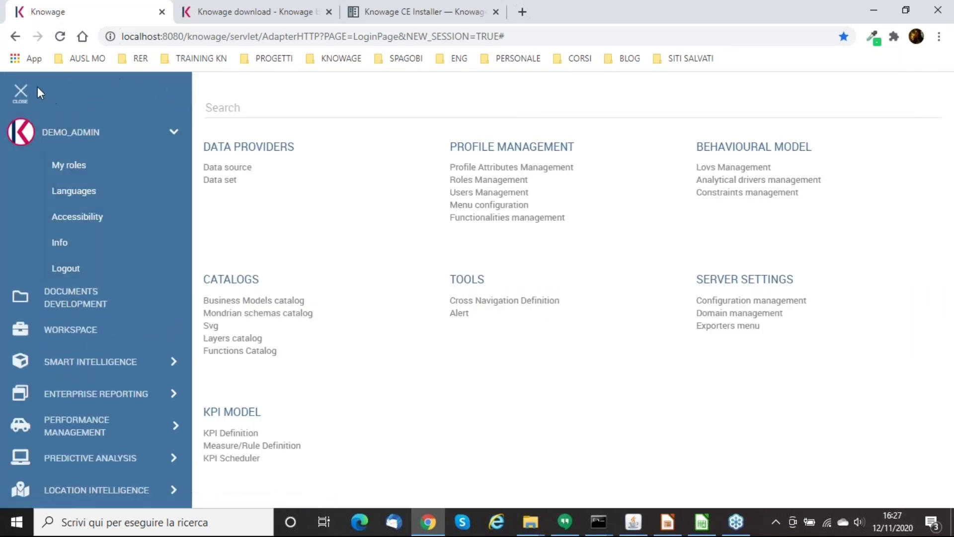
left_click(24, 94)
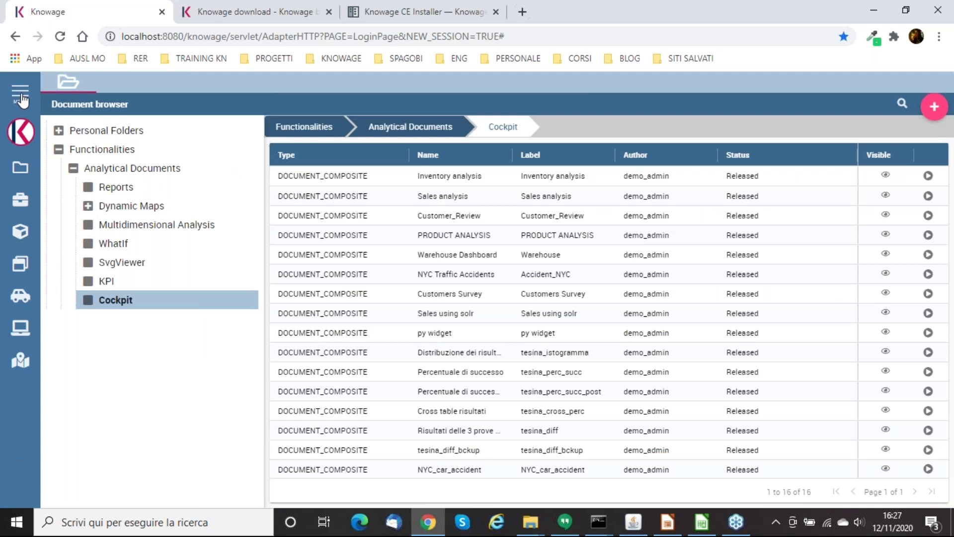
left_click(21, 97)
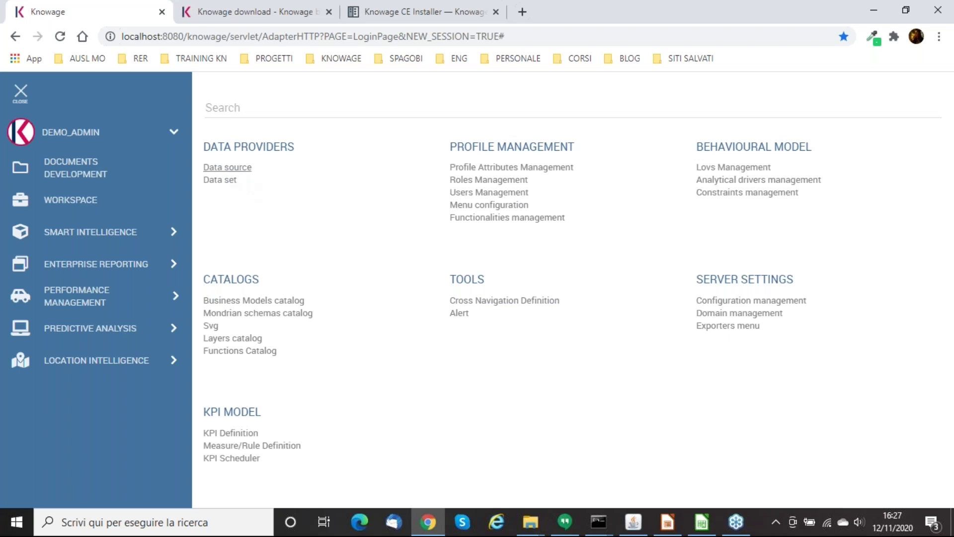
left_click(238, 178)
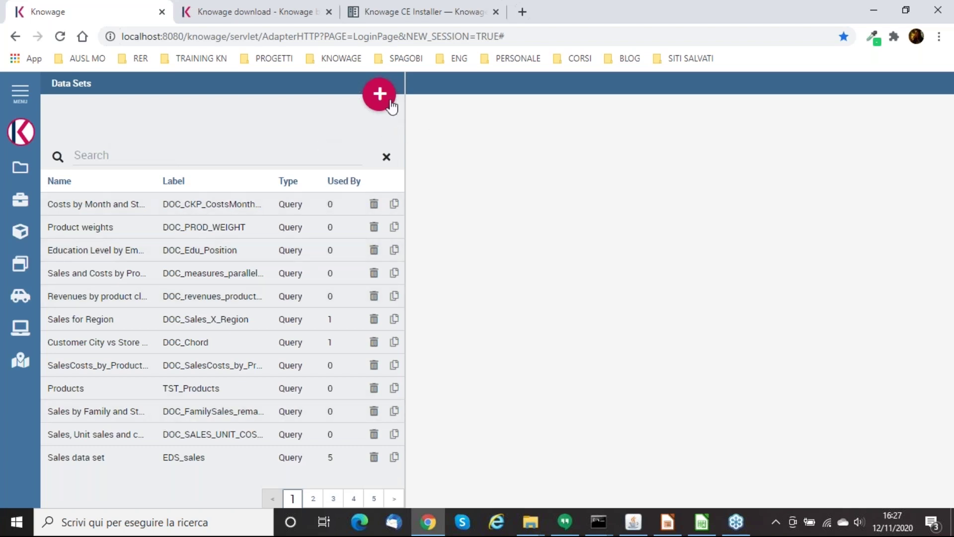
- Create a new data set with NYC_traffic_accidents as its label, name and description
left_click(375, 100)
left_click(464, 166)
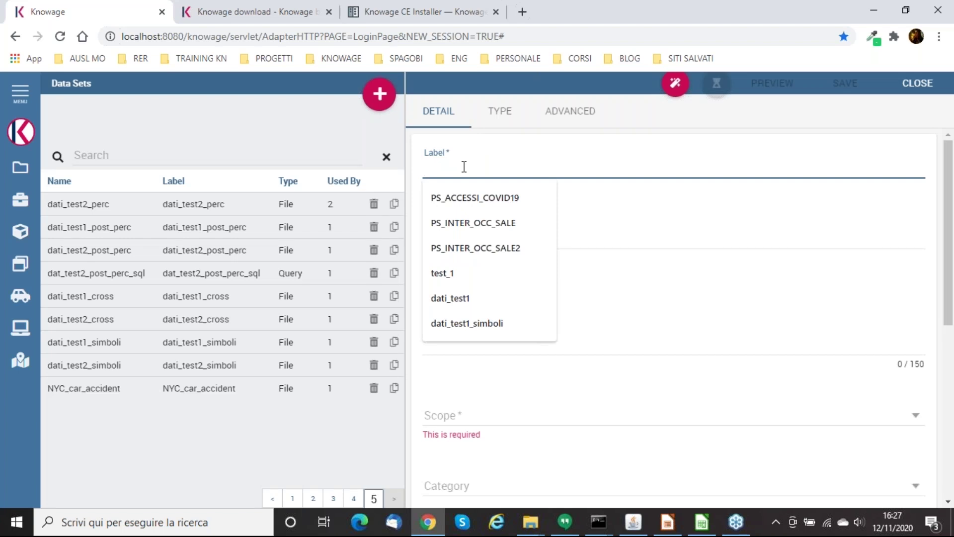
type("NYC")
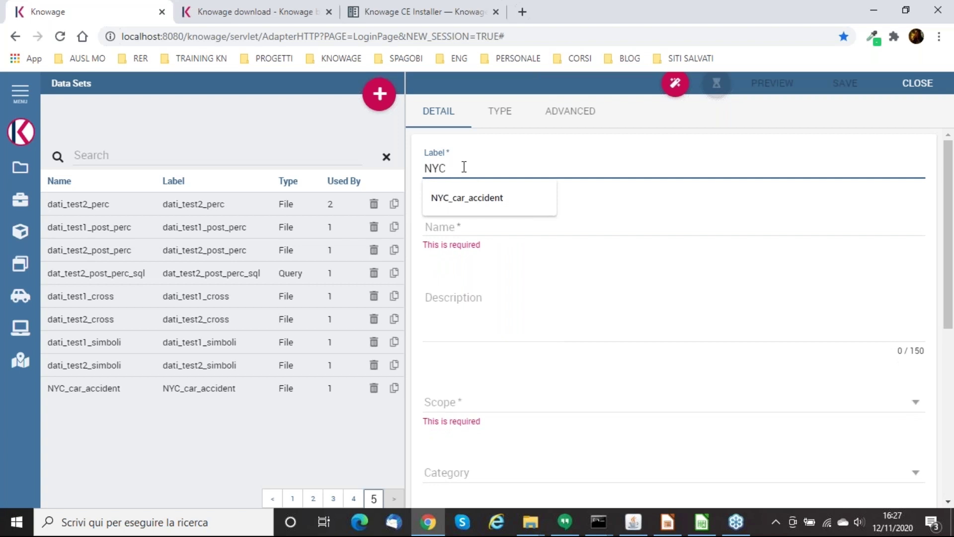
type("_tra")
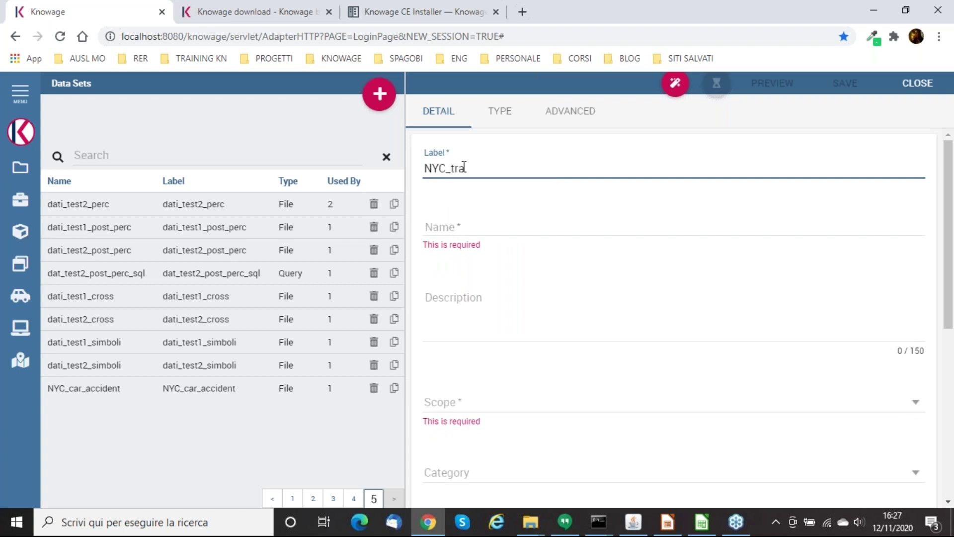
type("ffic_accidents")
double_click(464, 167)
key("ctrl+c")
key("Tab")
key("ctrl+v")
key("Tab")
key("ctrl+v")
- Set the new data set's scope to TECHNICAL and its category to Geography
left_click(477, 396)
left_click(464, 454)
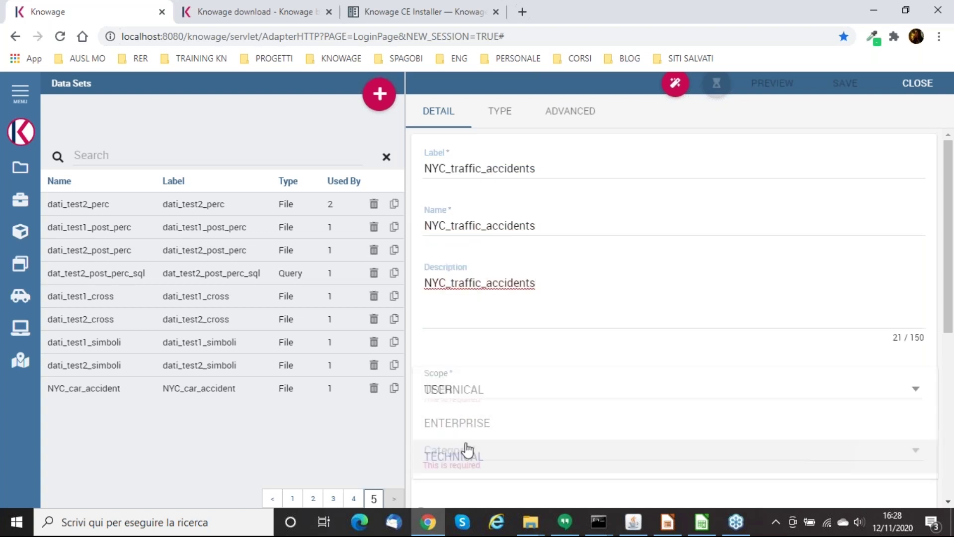
scroll(502, 383, "down", 3)
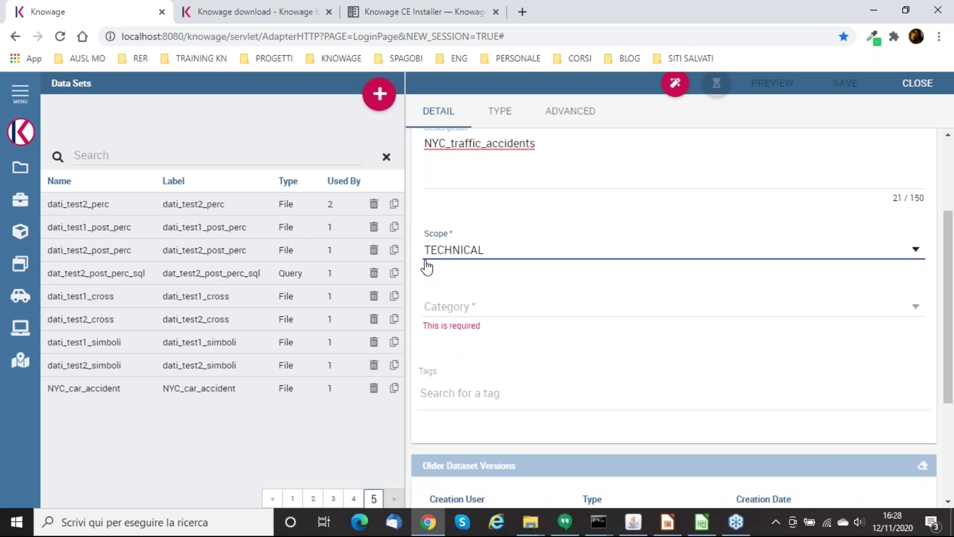
left_click(462, 311)
scroll(450, 318, "down", 4)
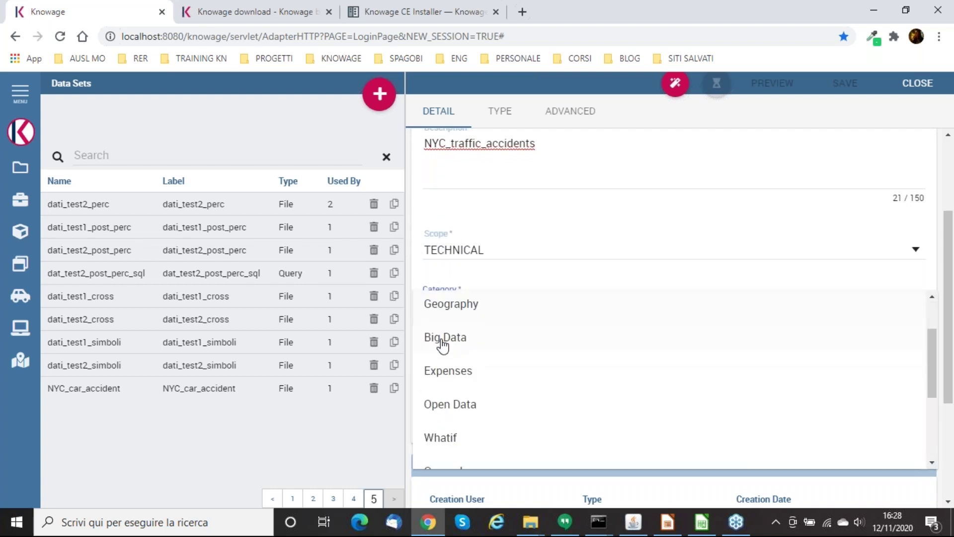
scroll(457, 348, "up", 4)
scroll(457, 348, "down", 4)
scroll(462, 360, "up", 4)
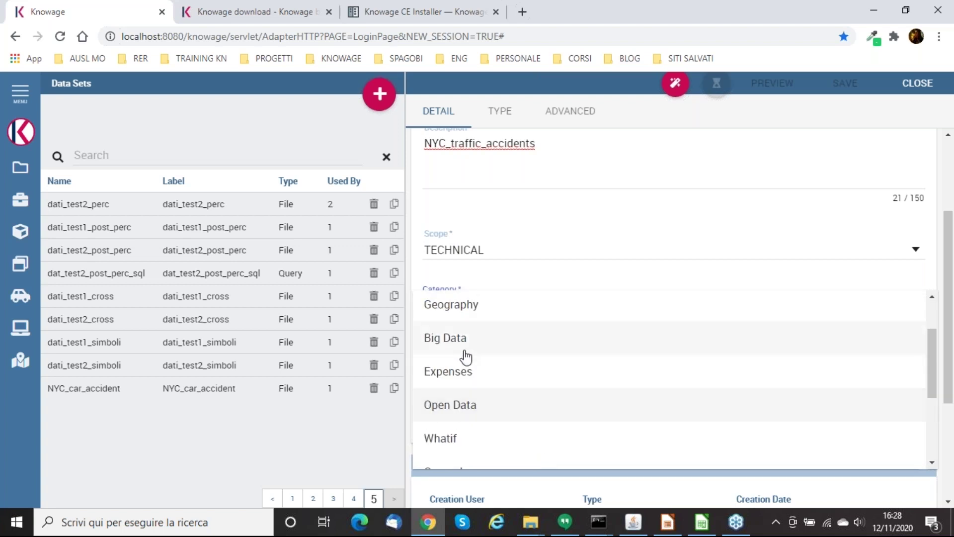
left_click(457, 376)
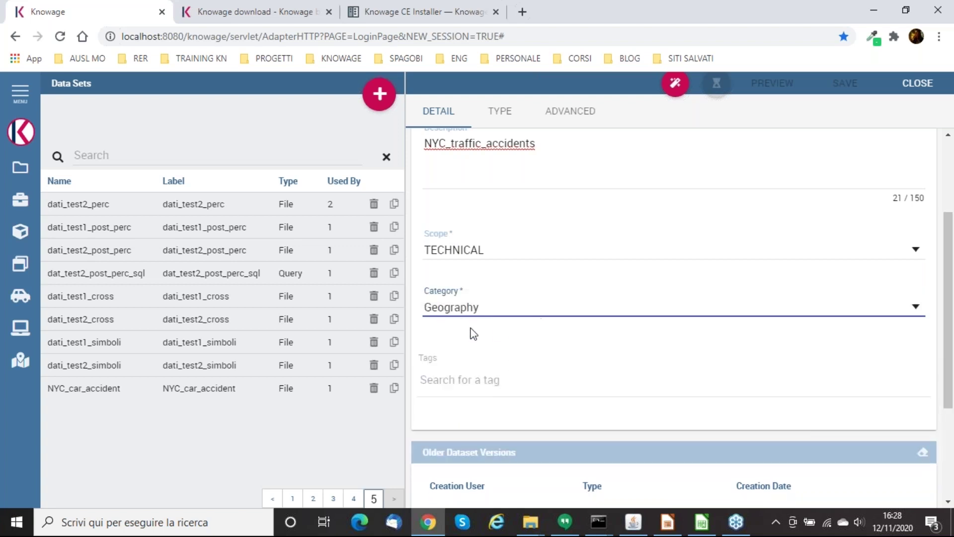
- Set the dataset type to File
scroll(474, 333, "up", 3)
left_click(499, 113)
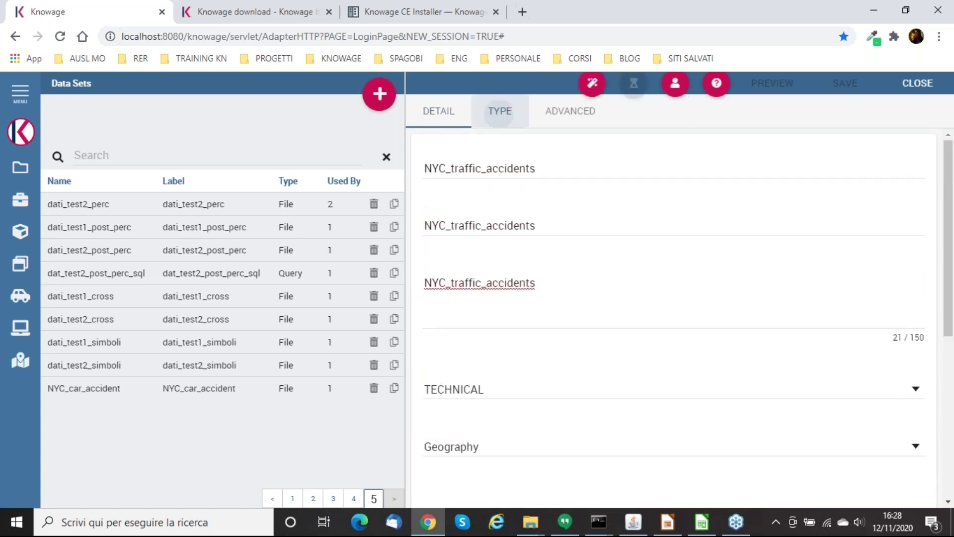
left_click(486, 178)
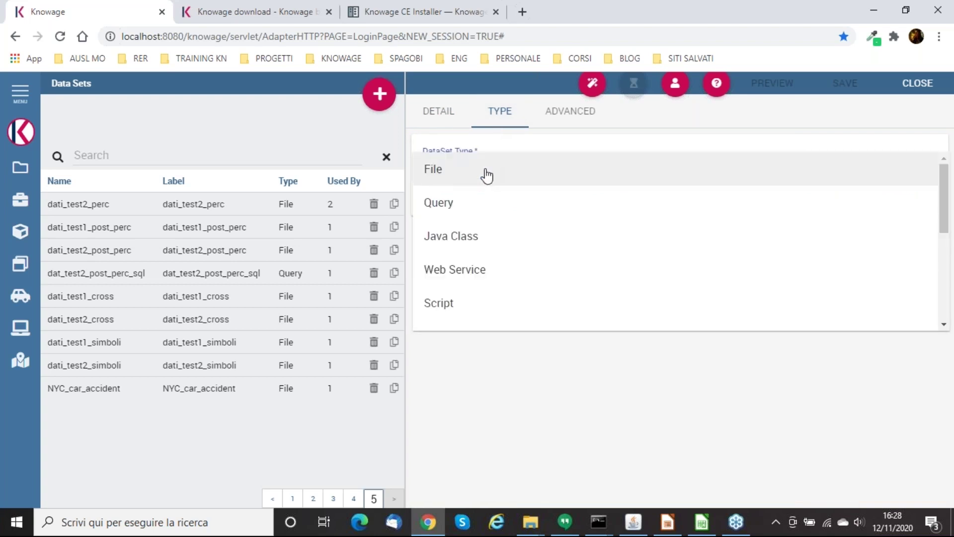
left_click(440, 174)
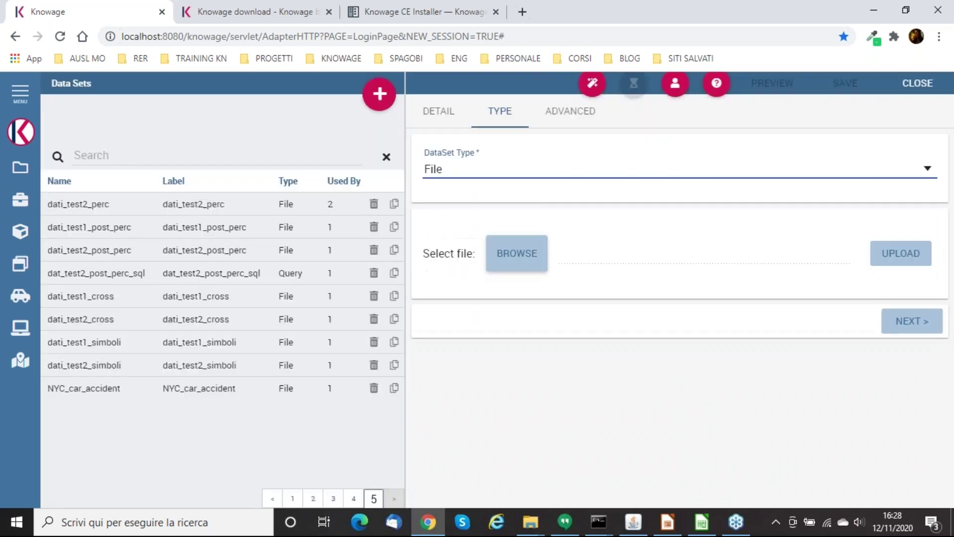
- Upload Accidents_Limited_NYC.xlsx as the data set's source file and proceed to the column metadata
left_click(510, 257)
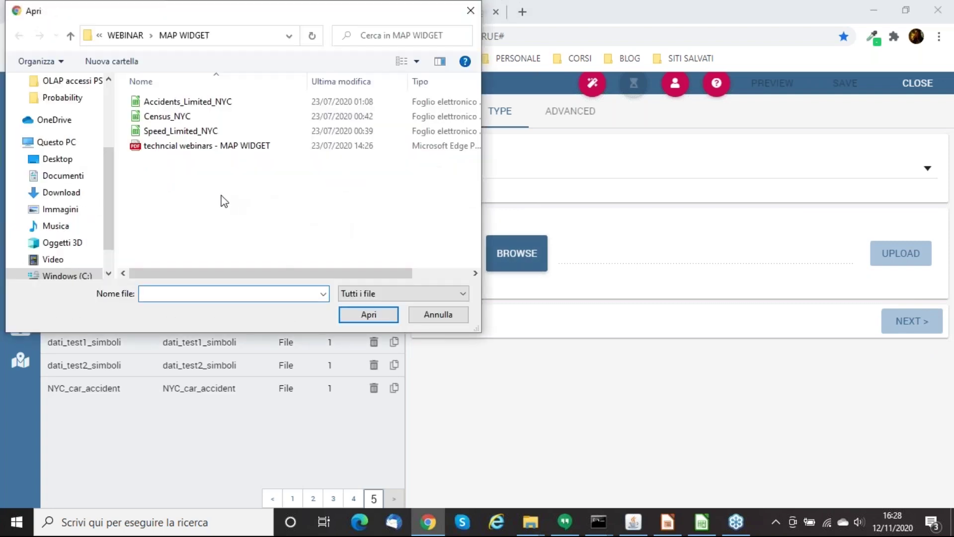
left_click(194, 101)
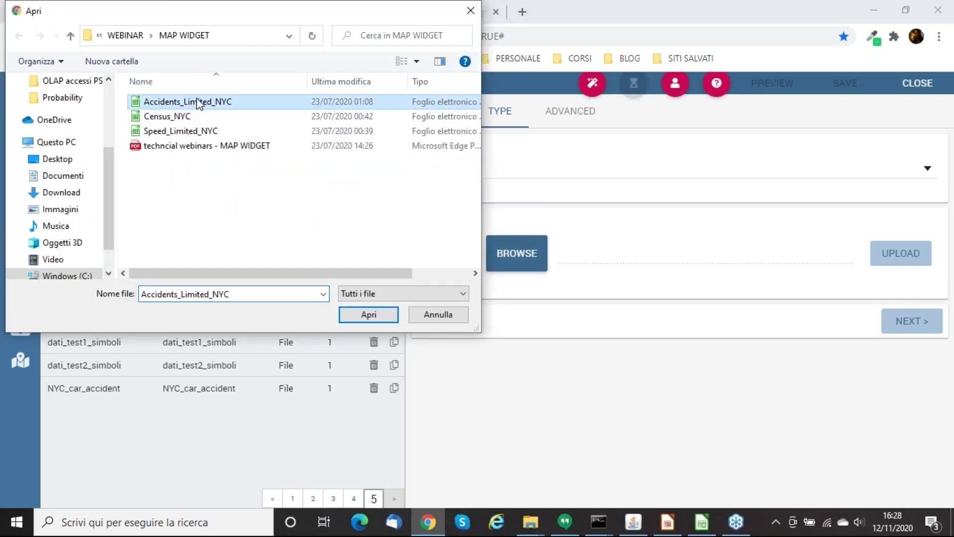
left_click(369, 315)
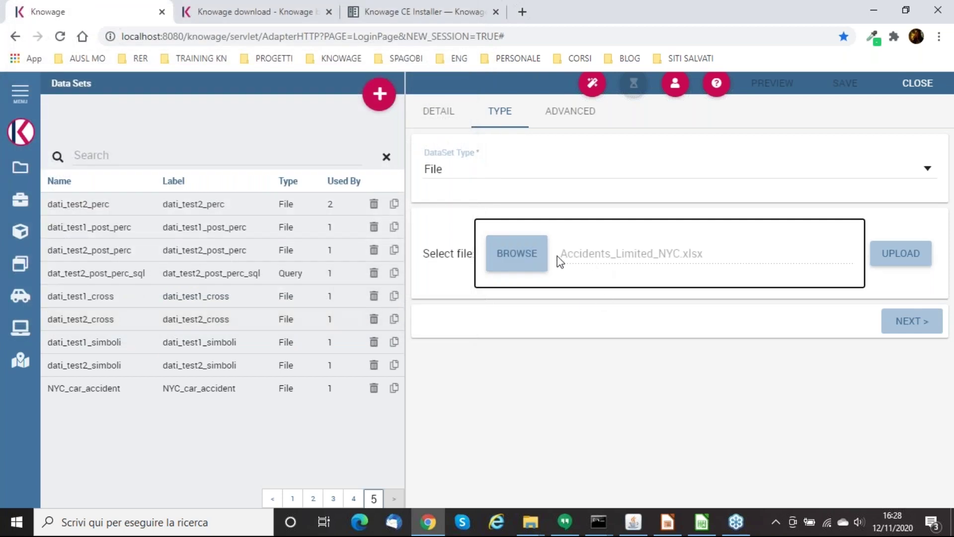
left_click(890, 262)
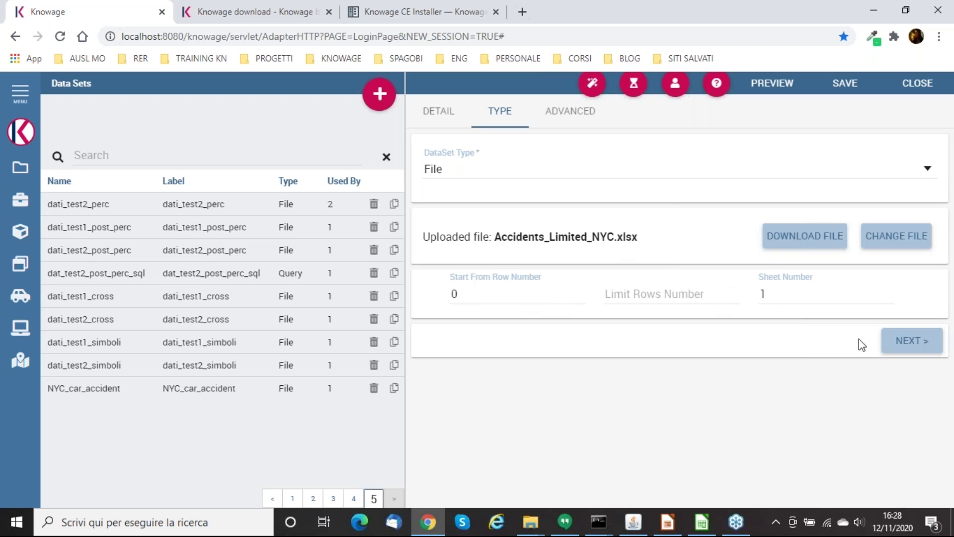
left_click(899, 351)
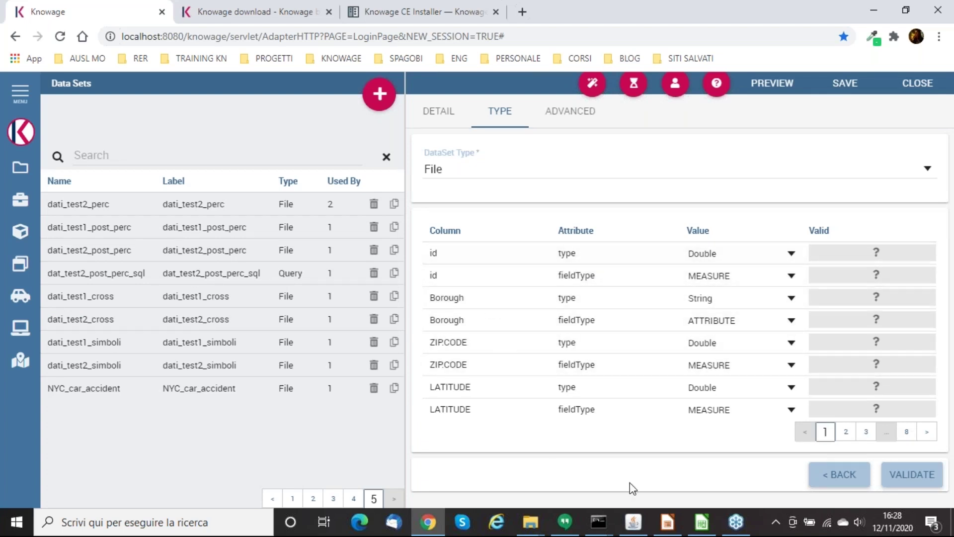
- Switch to the Calc spreadsheet and examine the column headers in row 1 from id to ON.STREET.NAME
left_click(702, 522)
left_click_drag(607, 449, 174, 438)
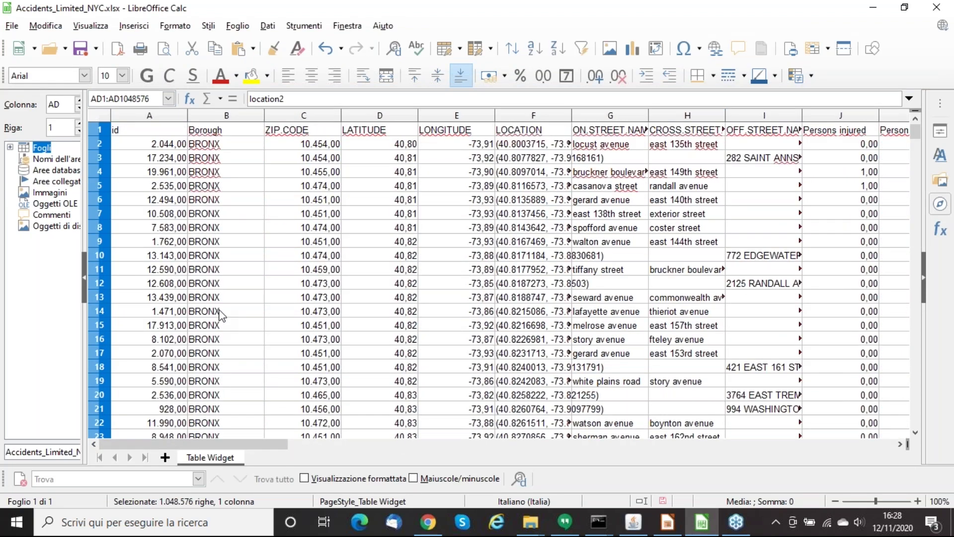
left_click(130, 138)
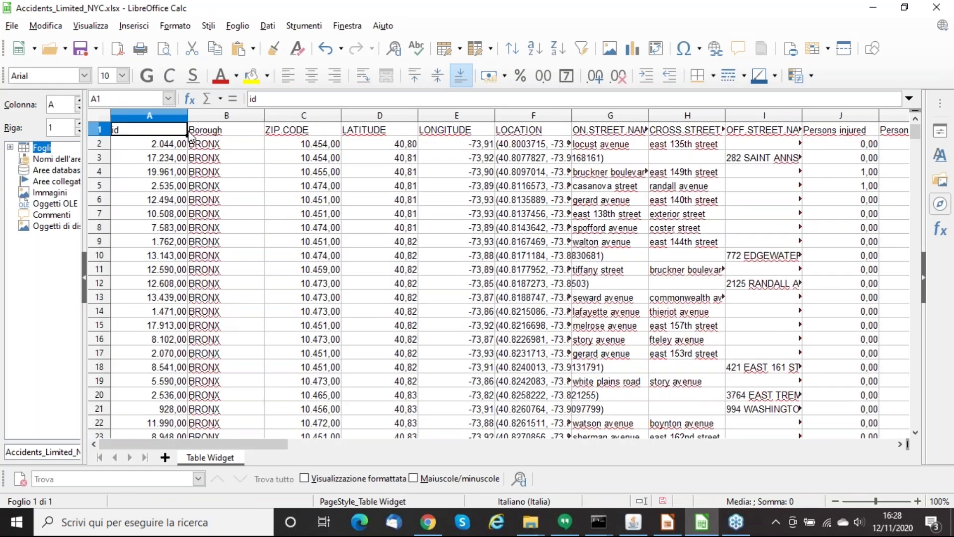
left_click(235, 134)
left_click(314, 133)
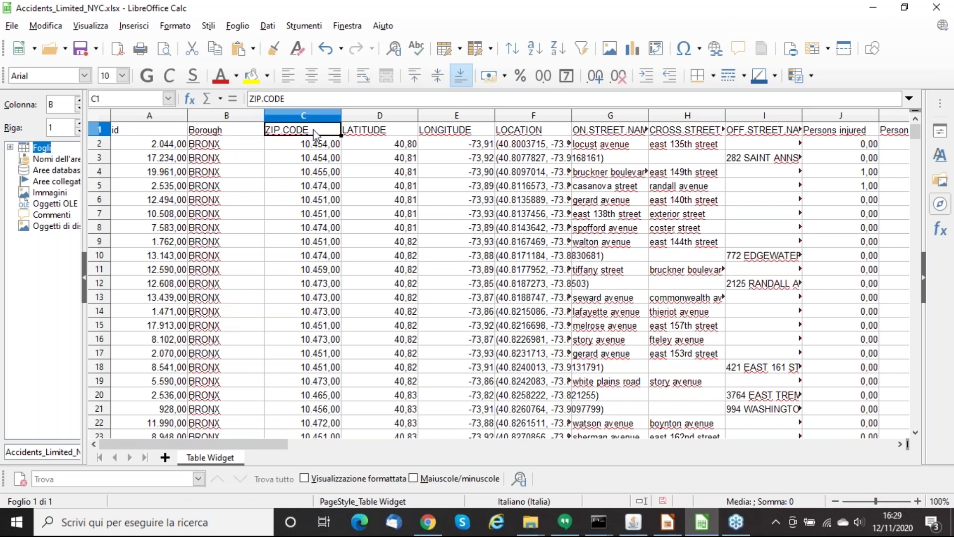
left_click(393, 134)
left_click(474, 136)
left_click(526, 136)
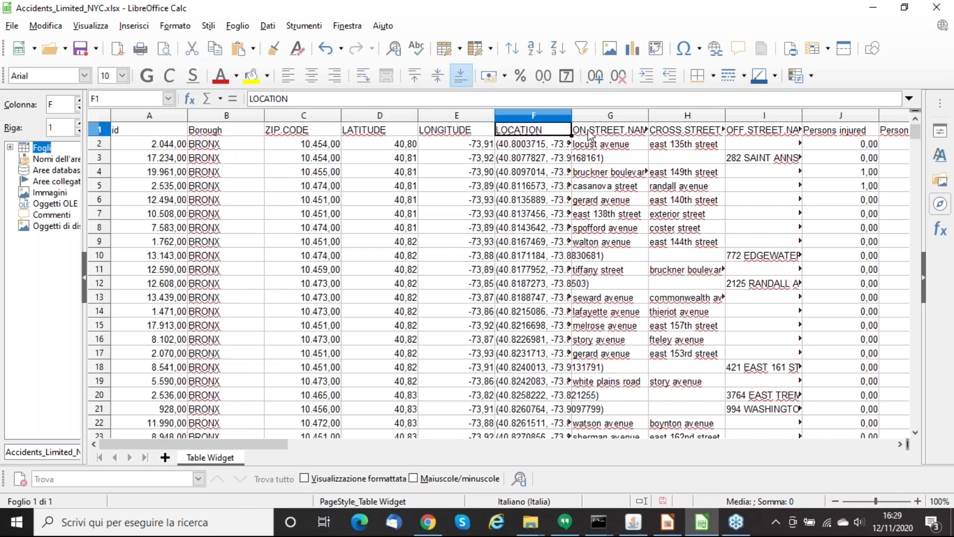
left_click(592, 136)
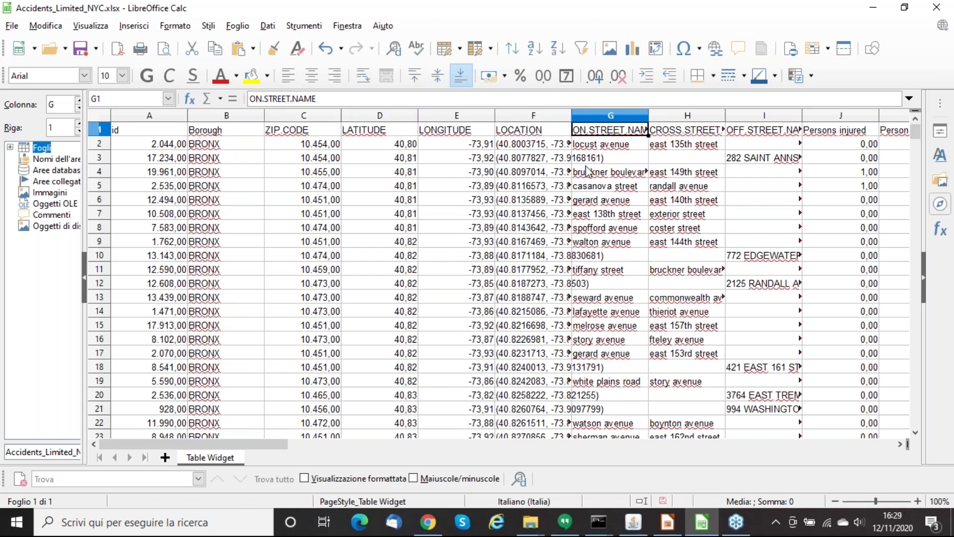
- Switch back to Knowage to check the type setting of the id column, and return to the Calc spreadsheet
left_click(428, 522)
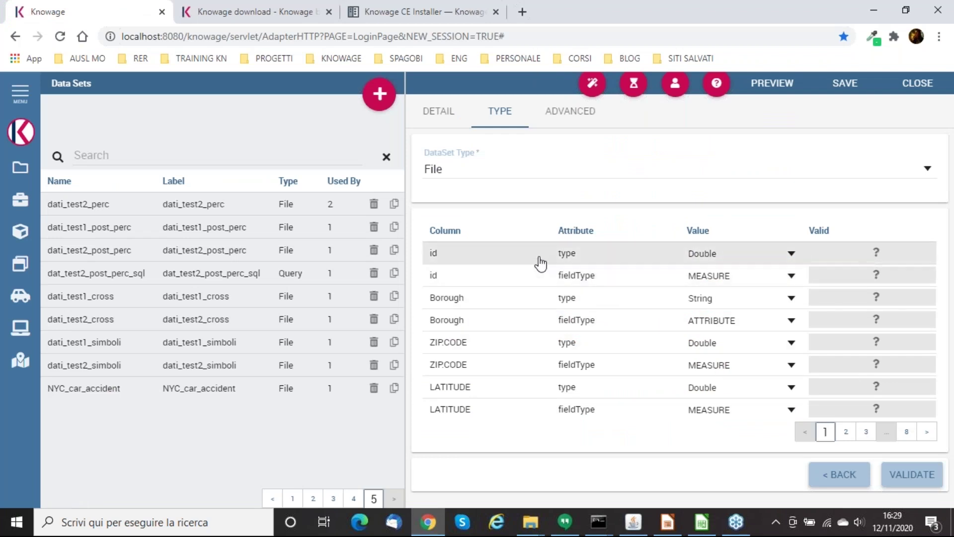
left_click(731, 260)
left_click(745, 221)
left_click(707, 530)
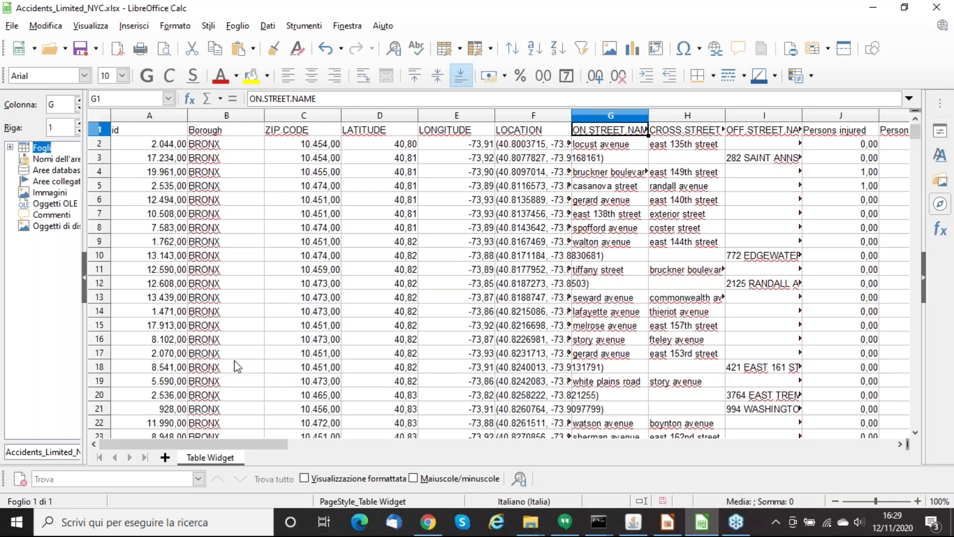
- Switch back to Knowage and set the id column's fieldType to ATTRIBUTE
left_click(701, 522)
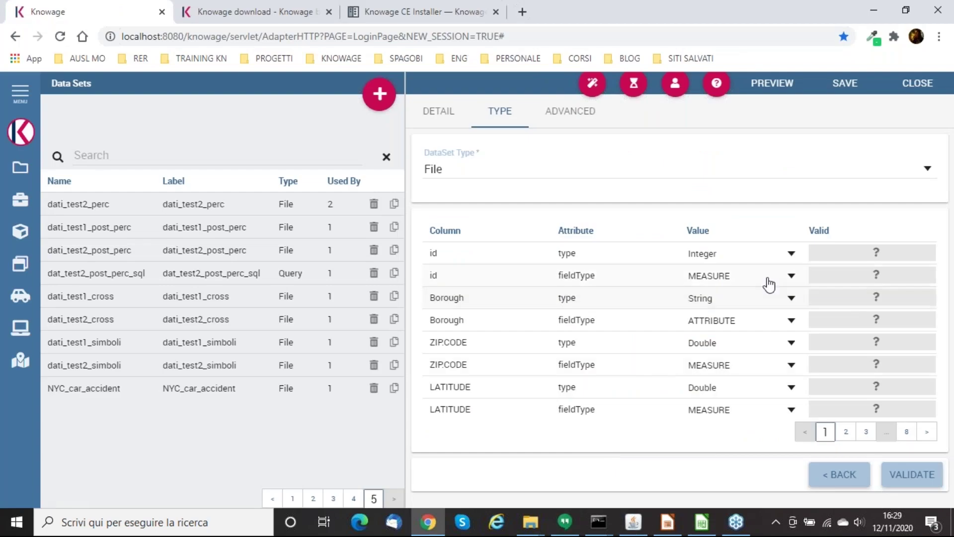
left_click(718, 283)
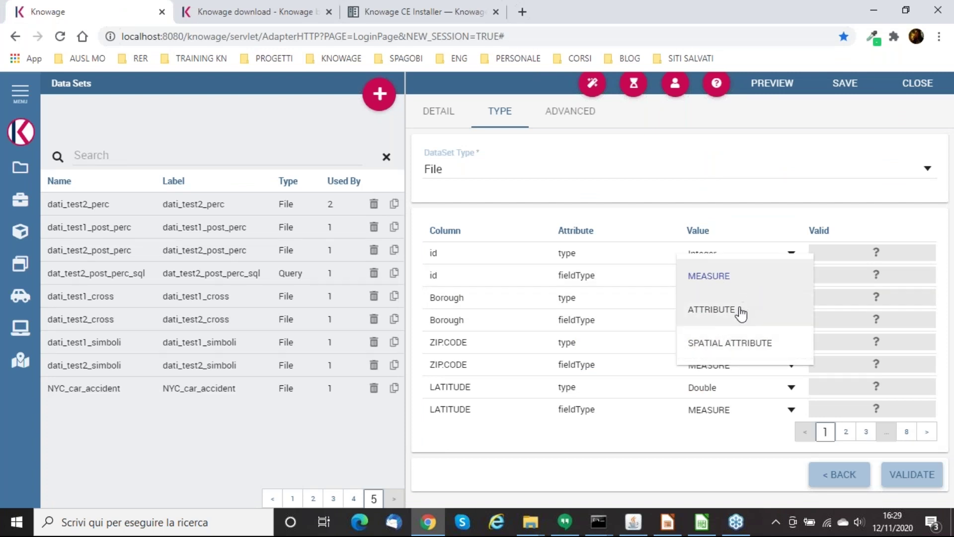
left_click(741, 311)
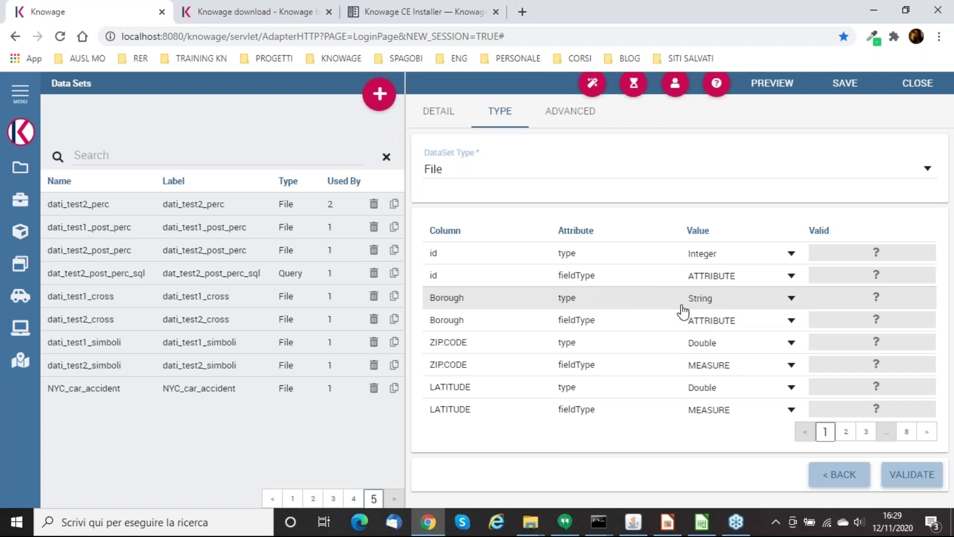
left_click(709, 278)
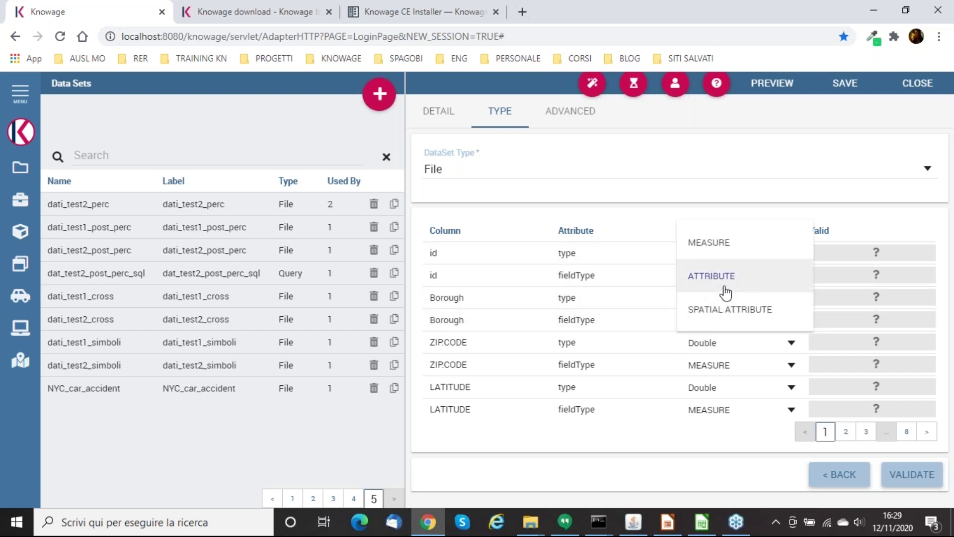
left_click(721, 272)
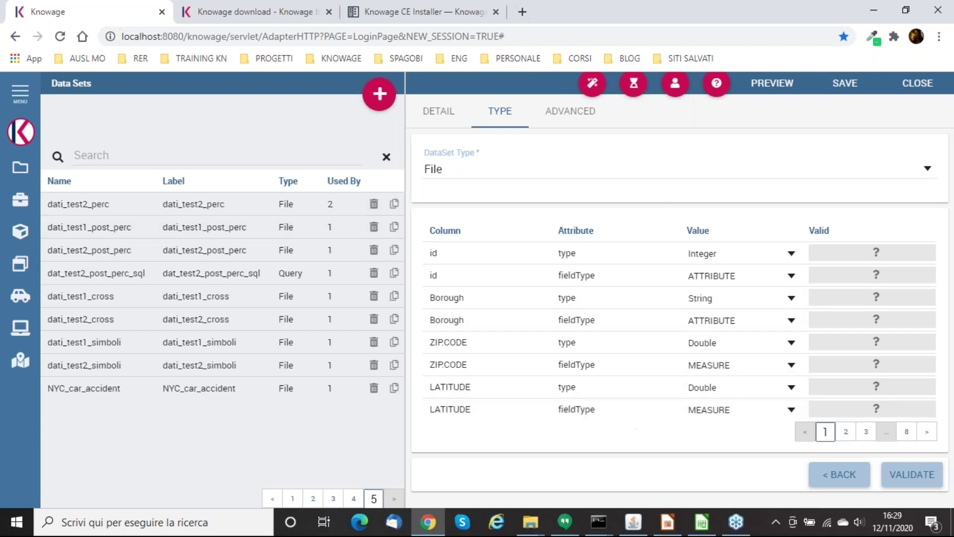
- Check the remaining columns' metadata, set the location2 column's fieldType to SPATIAL ATTRIBUTE, and validate the column metadata
left_click(846, 431)
left_click(865, 431)
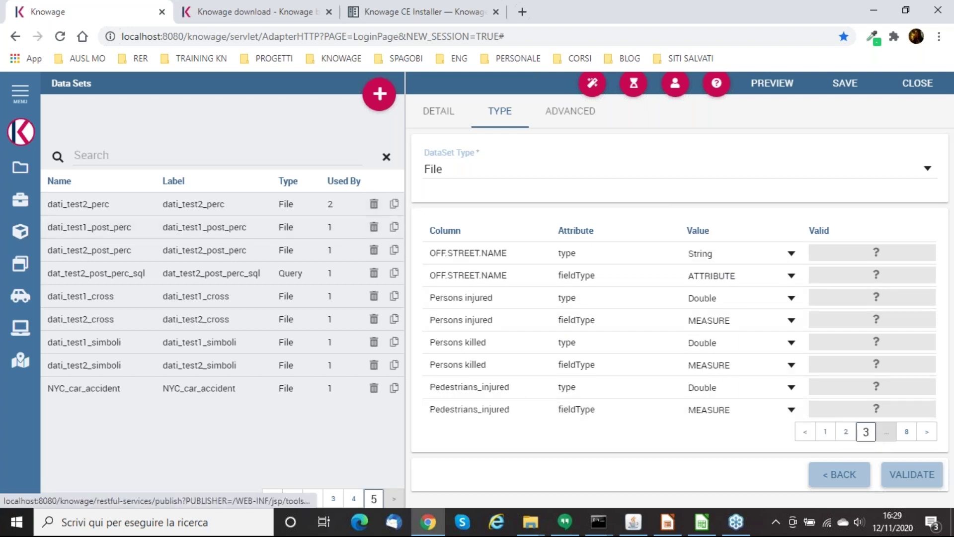
left_click(846, 432)
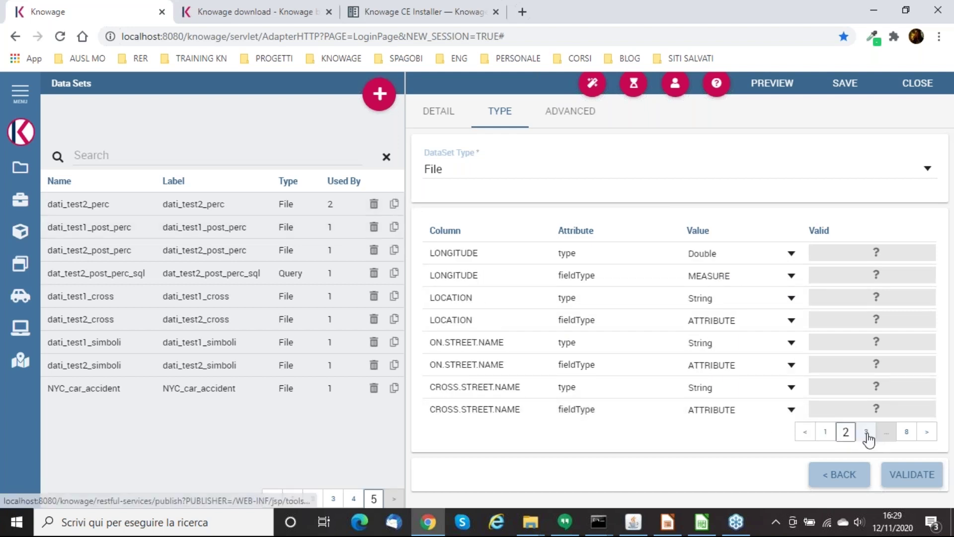
left_click(866, 432)
left_click(926, 433)
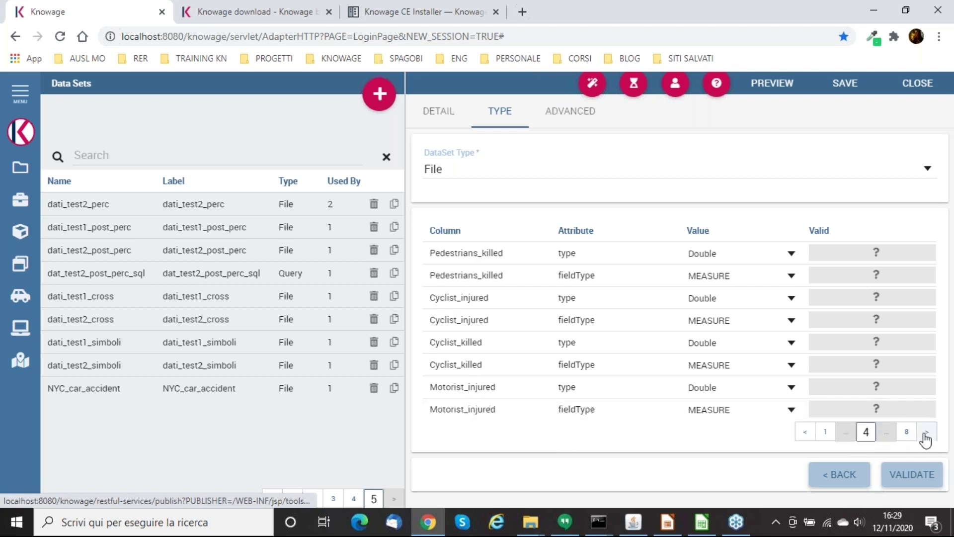
left_click(926, 435)
left_click(925, 435)
left_click(925, 435)
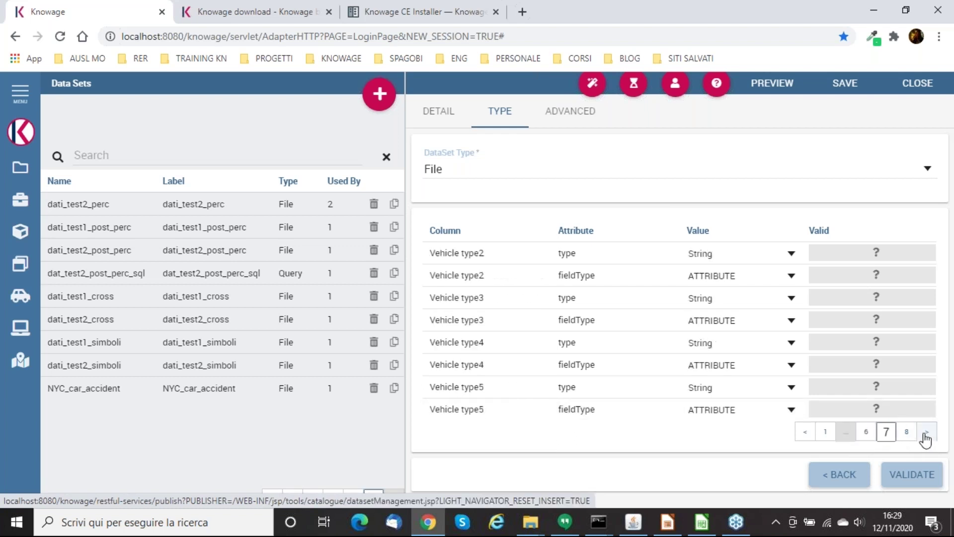
left_click(926, 435)
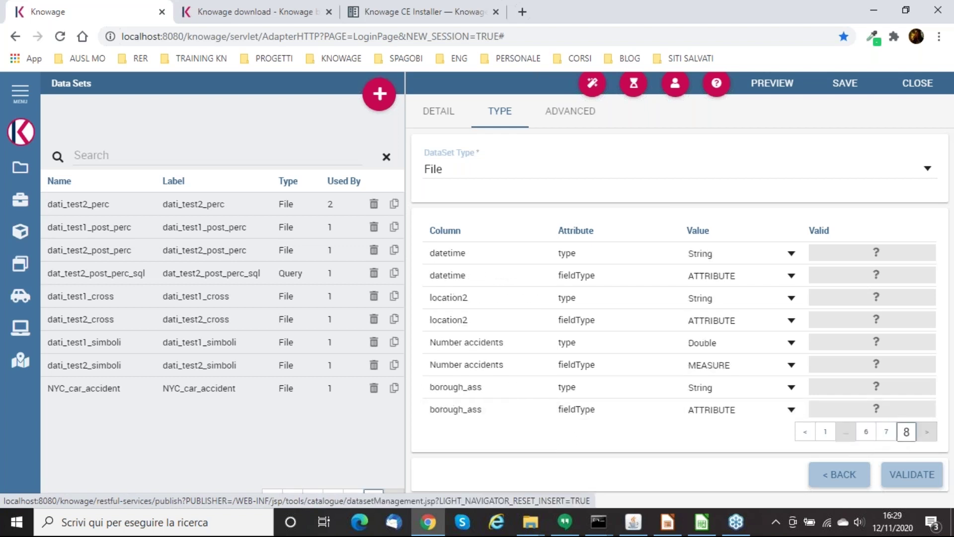
left_click(759, 323)
left_click(747, 356)
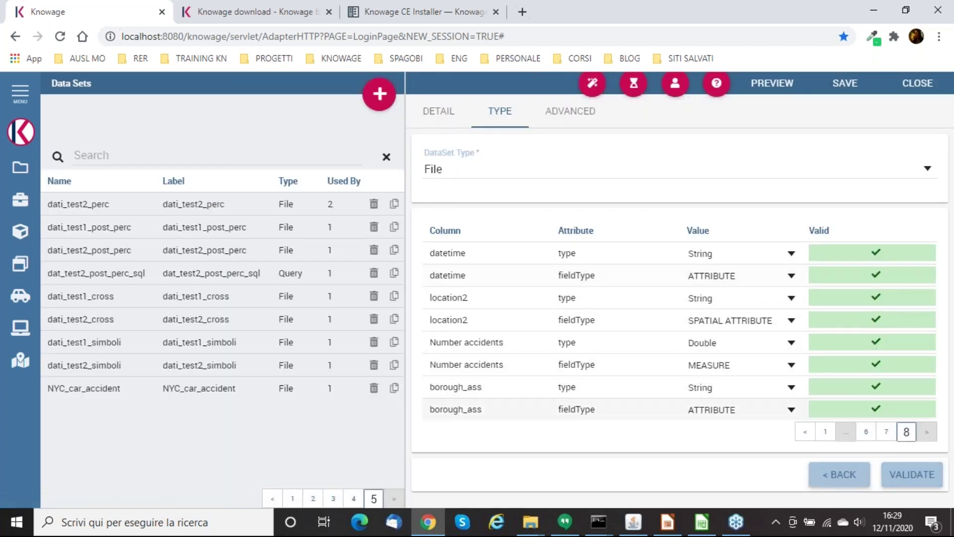
- Preview the NYC_traffic_accidents data set and save it
left_click(763, 90)
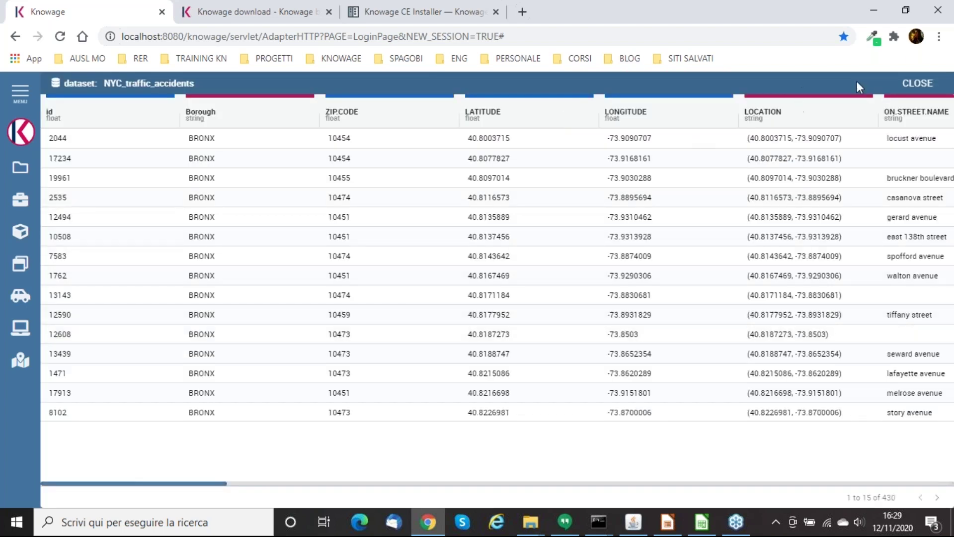
left_click(918, 83)
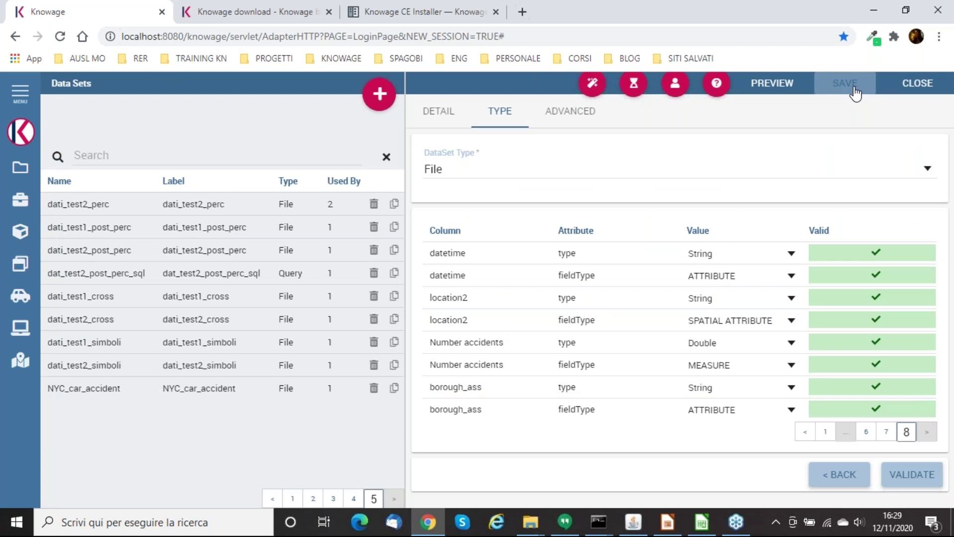
left_click(854, 90)
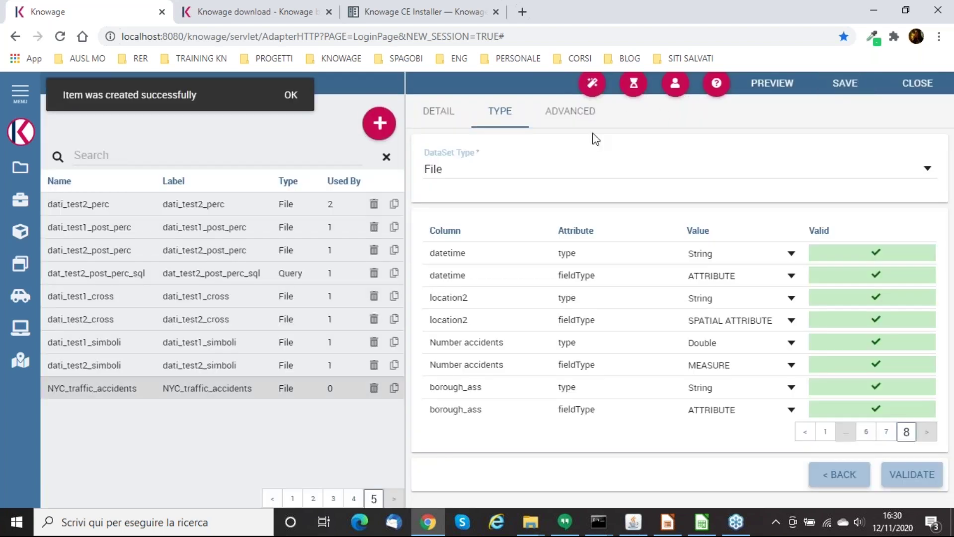
- Review the saved data set's fields metadata, close the data set, and reopen NYC_traffic_accidents from the data set list
left_click(592, 85)
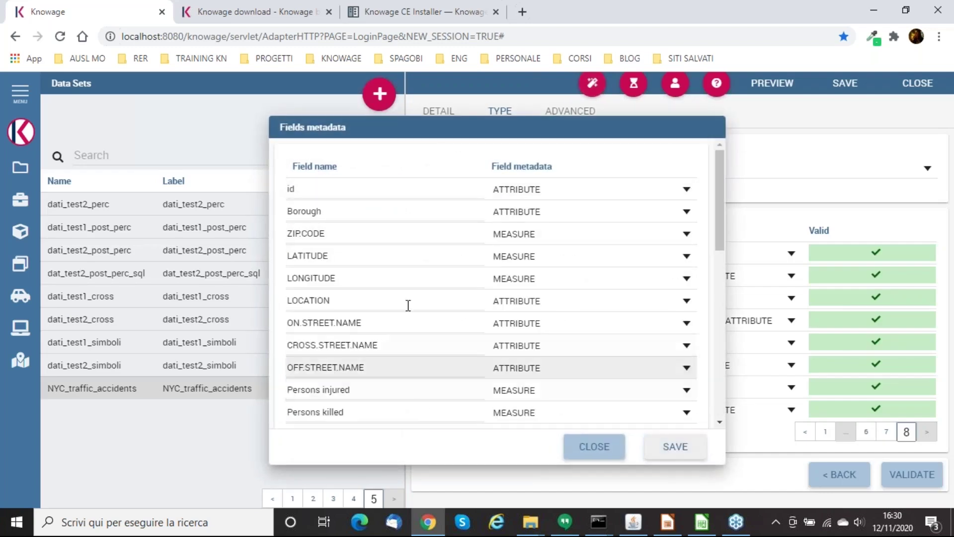
left_click(594, 447)
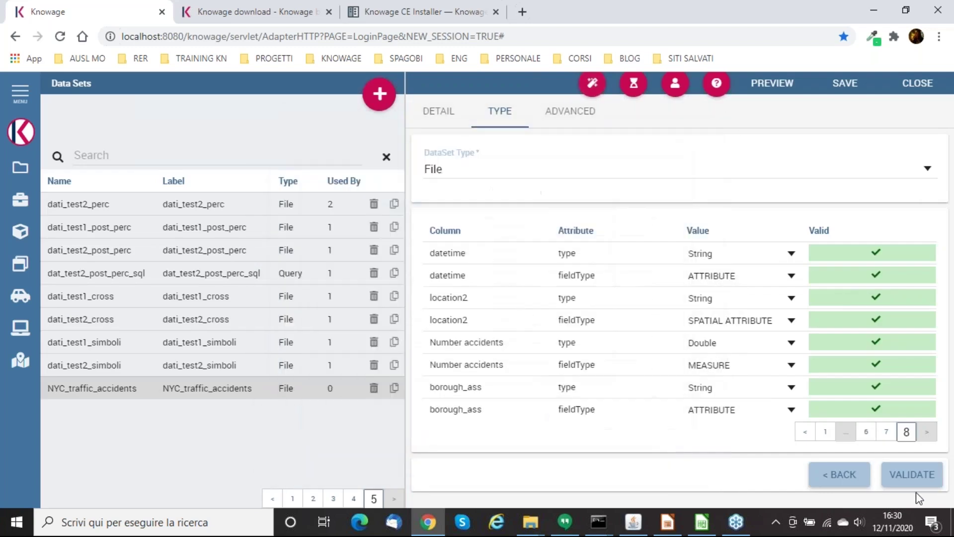
left_click(902, 83)
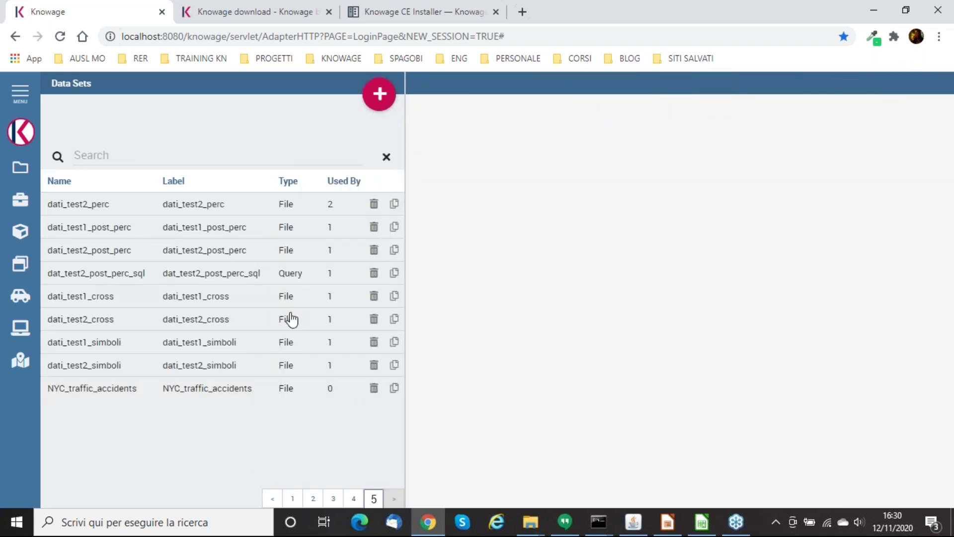
left_click(172, 254)
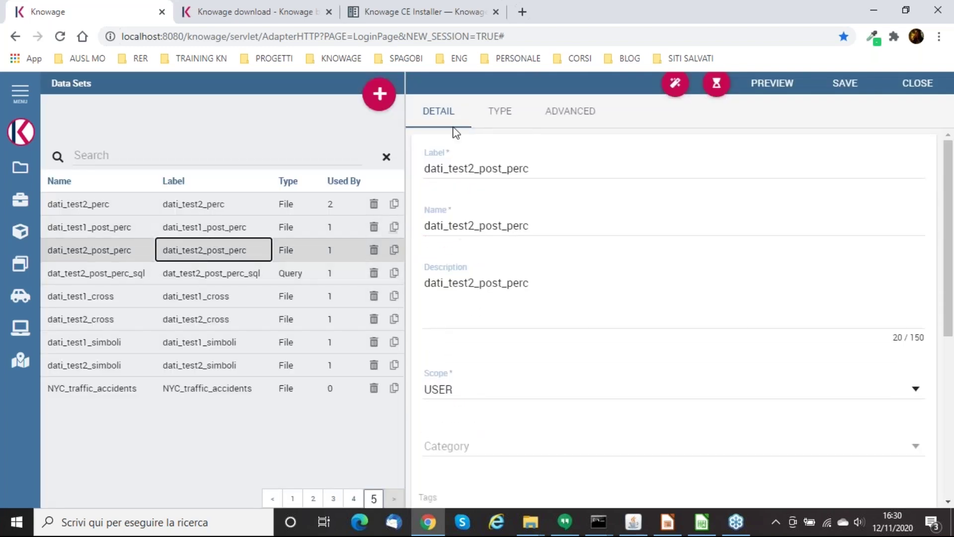
left_click(169, 390)
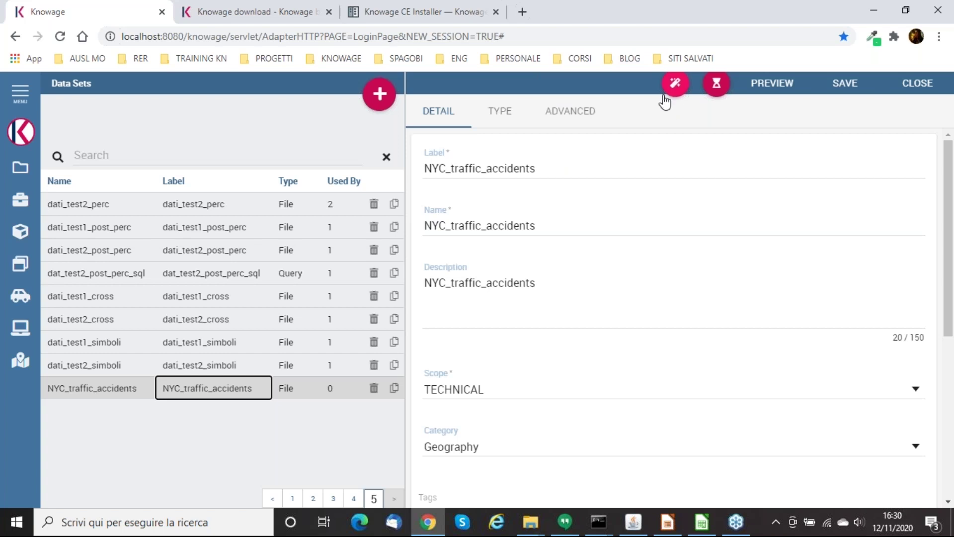
left_click(678, 89)
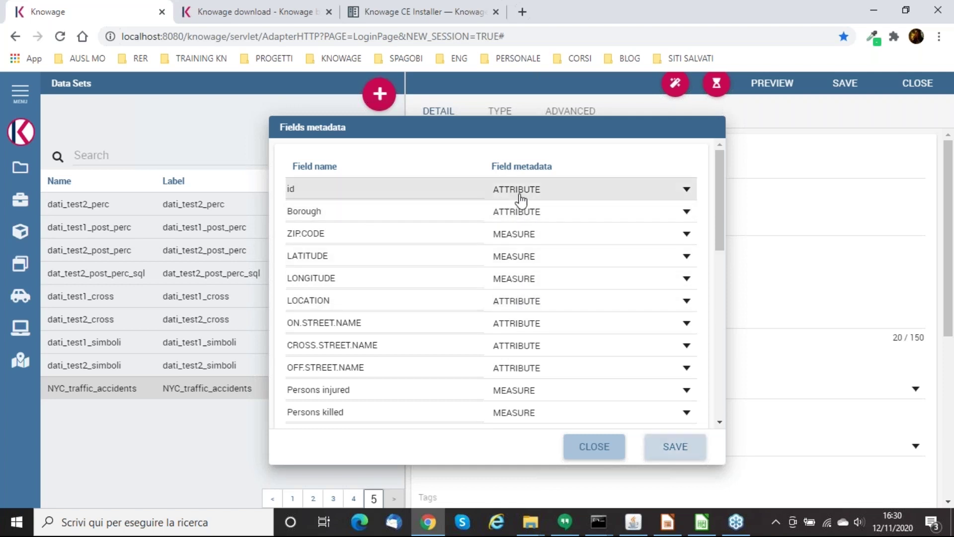
left_click(551, 193)
left_click(559, 255)
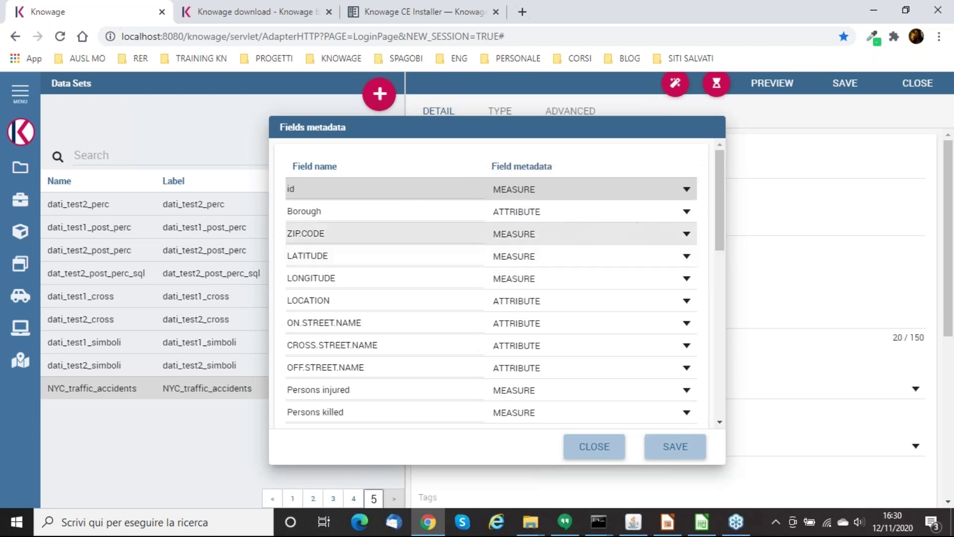
left_click(589, 445)
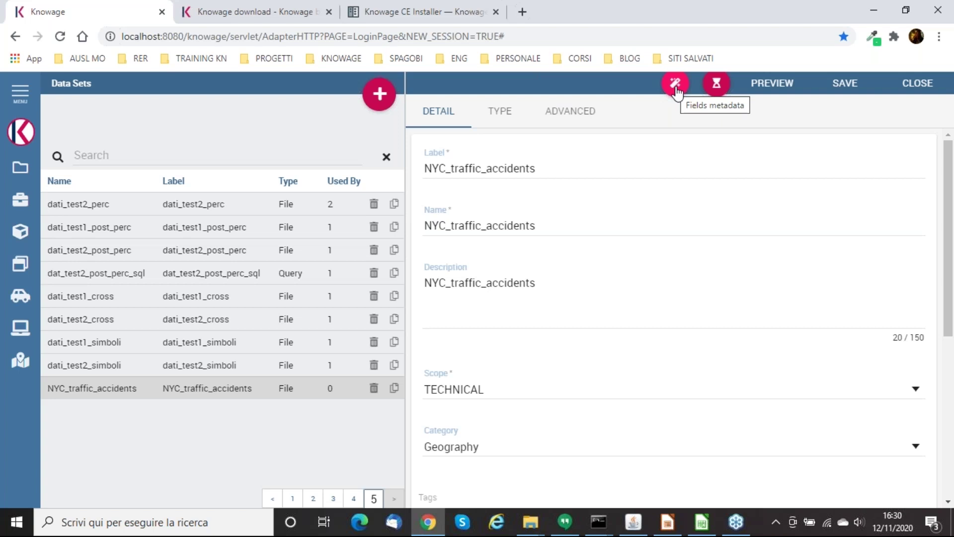
- Try to change ZIP.CODE to ATTRIBUTE in the fields metadata, saving both the metadata and the data set
left_click(675, 89)
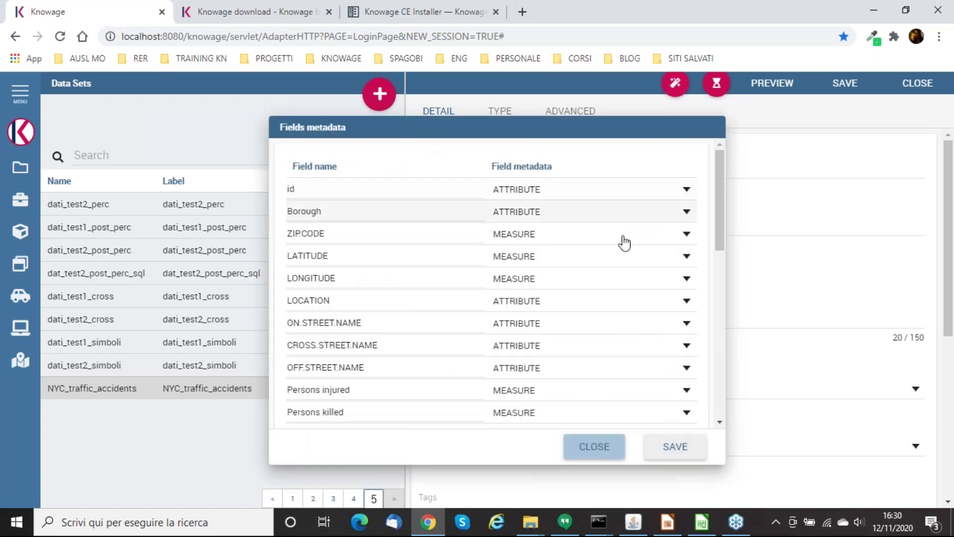
left_click(559, 235)
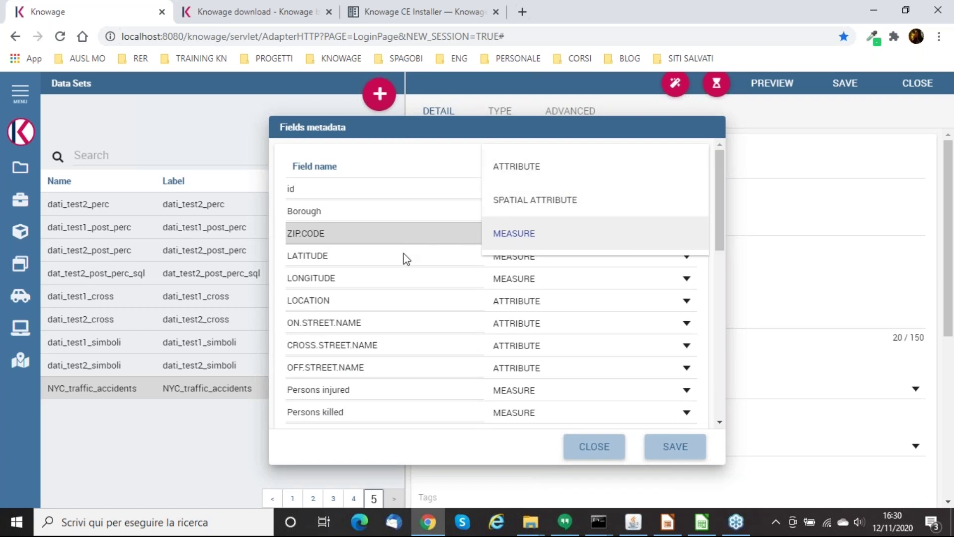
left_click(544, 164)
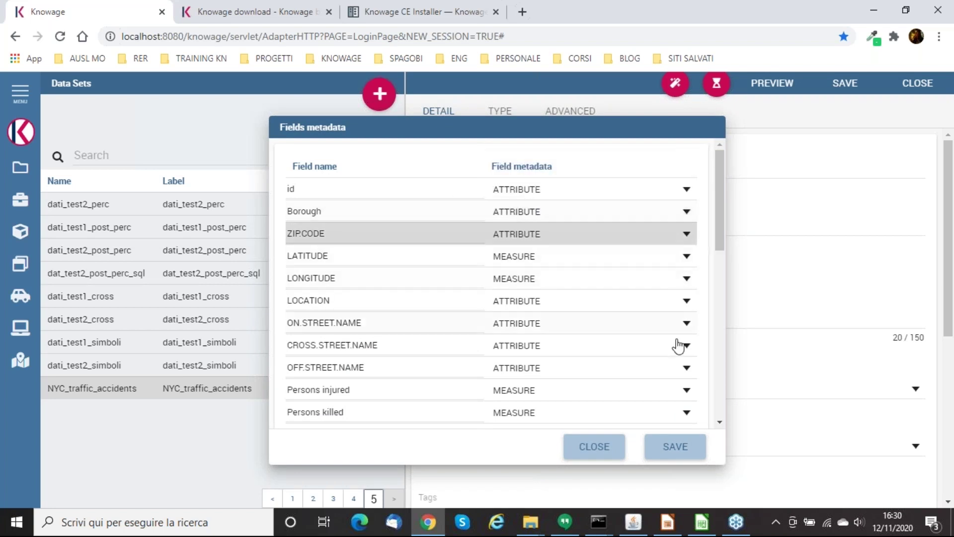
left_click(672, 447)
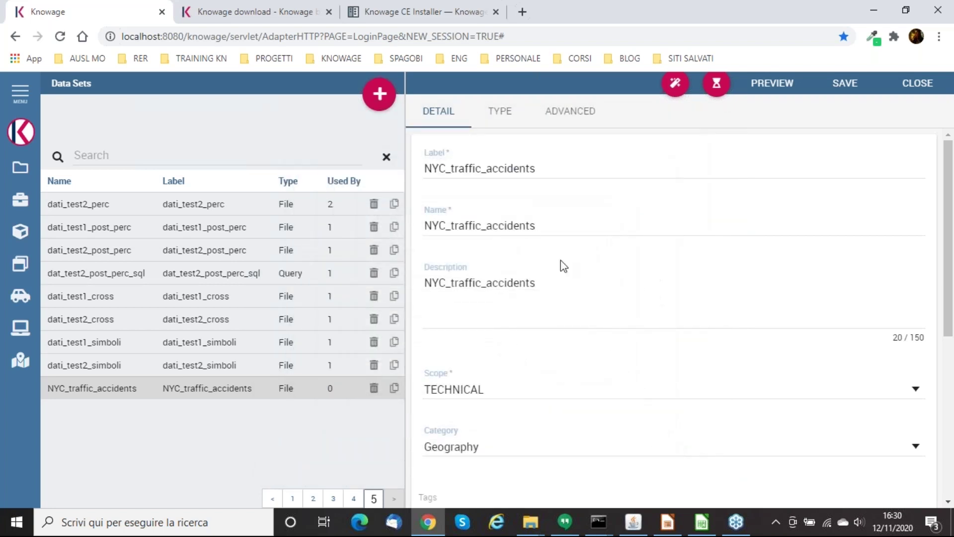
left_click(835, 88)
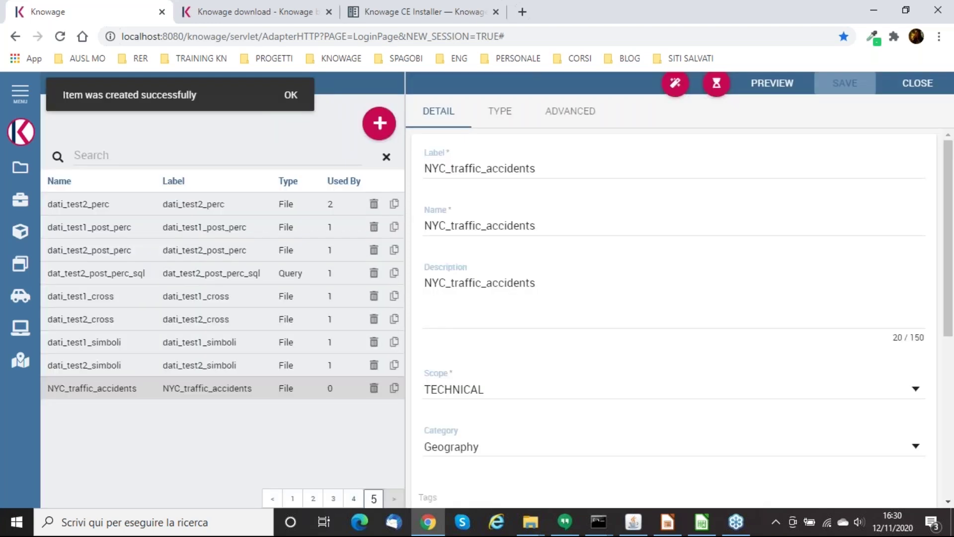
- Recheck the fields metadata of NYC_traffic_accidents to verify the ZIP.CODE setting
left_click(676, 92)
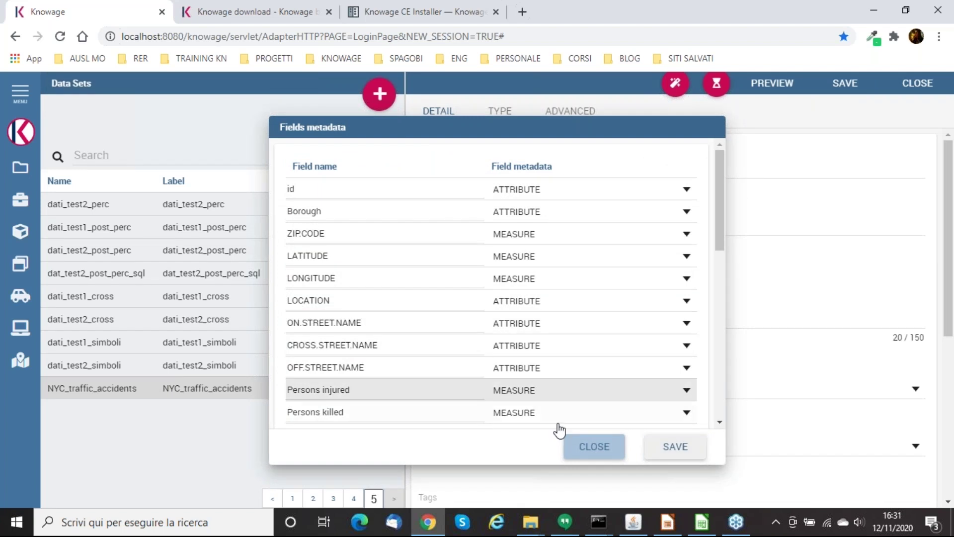
left_click(588, 453)
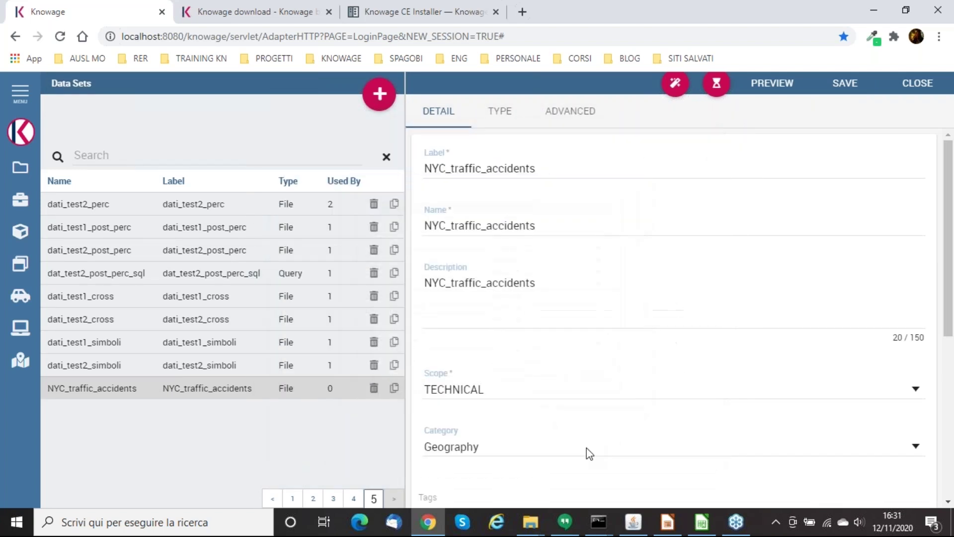
left_click(675, 84)
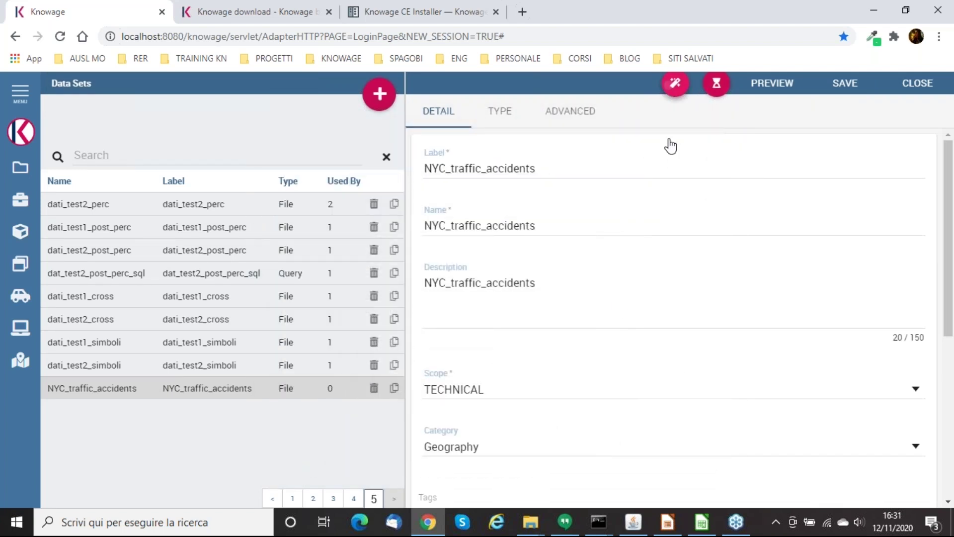
left_click(592, 448)
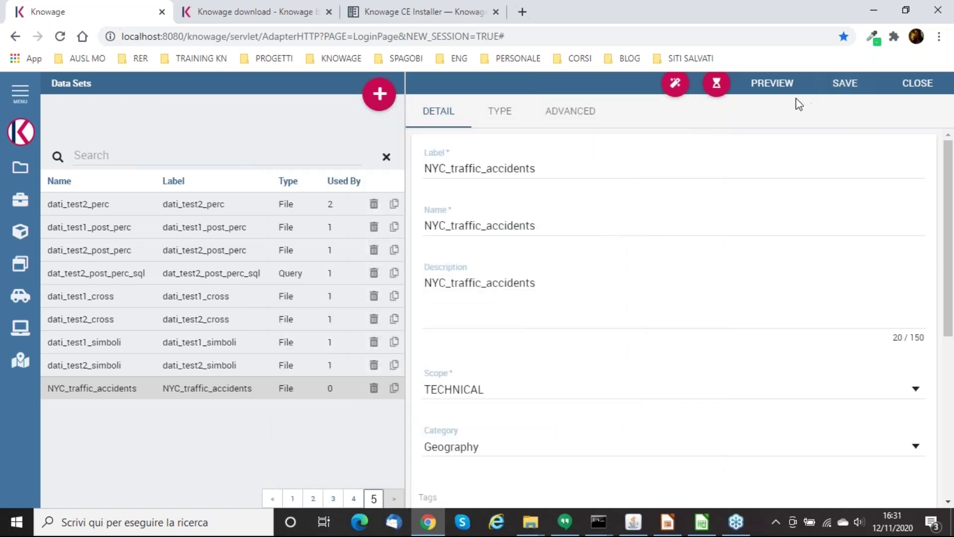
left_click(672, 85)
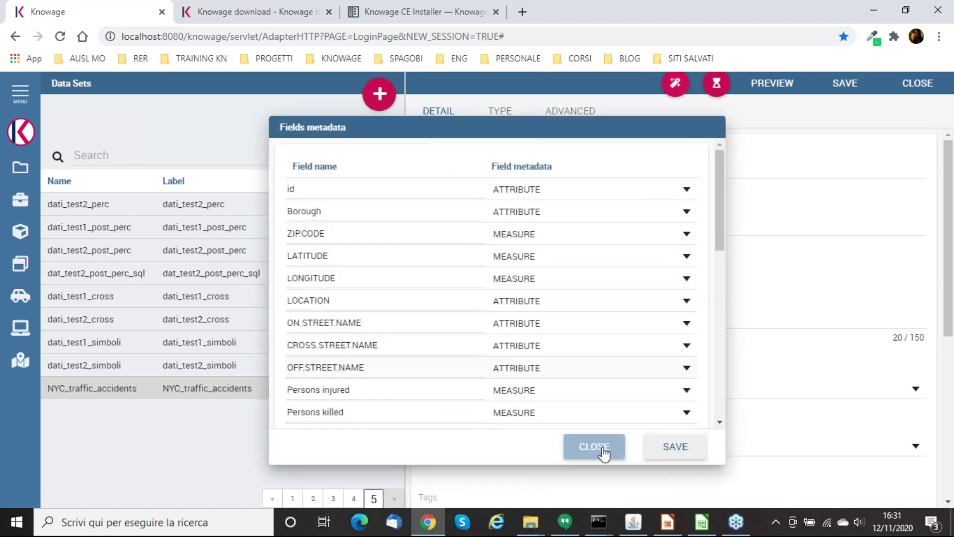
left_click(614, 444)
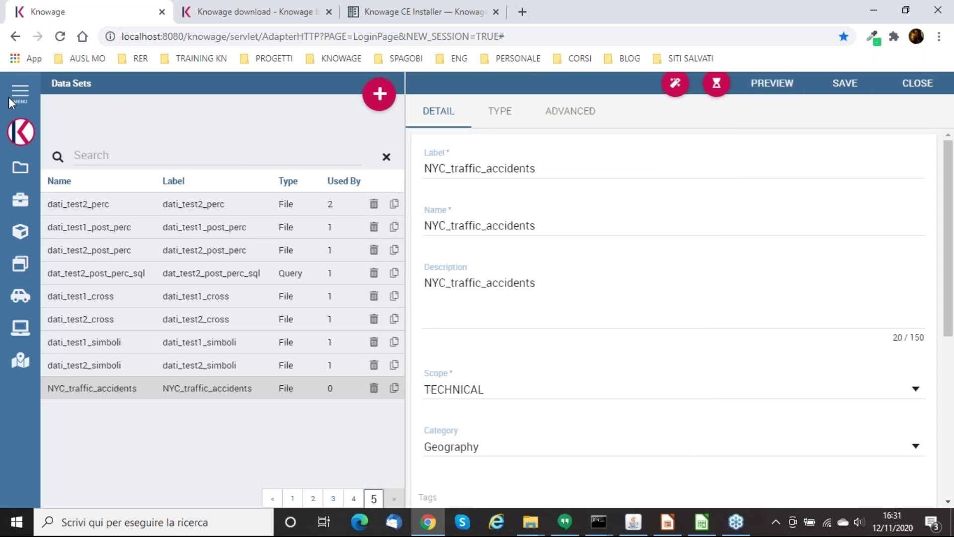
- Open the functionalities management and start a new folder under the Functionalities root
left_click(19, 167)
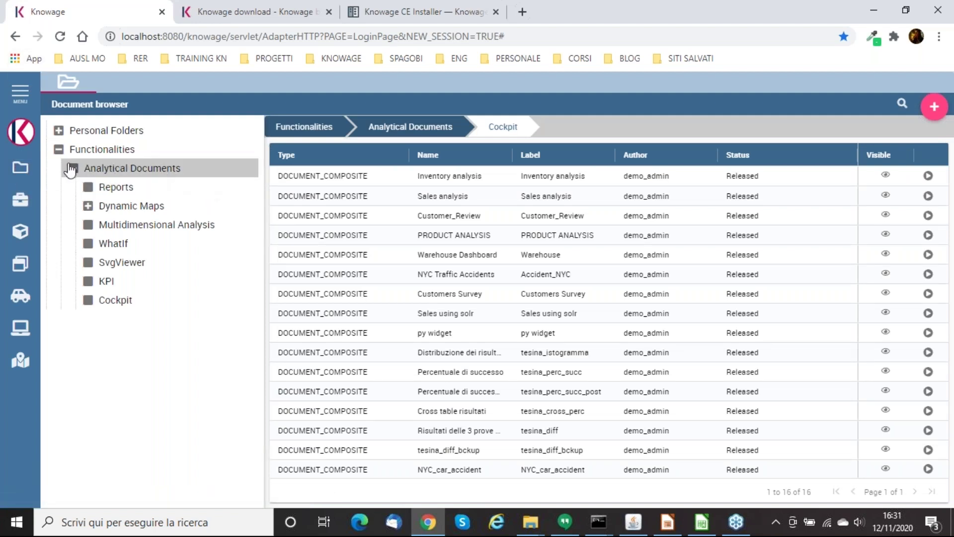
left_click(20, 94)
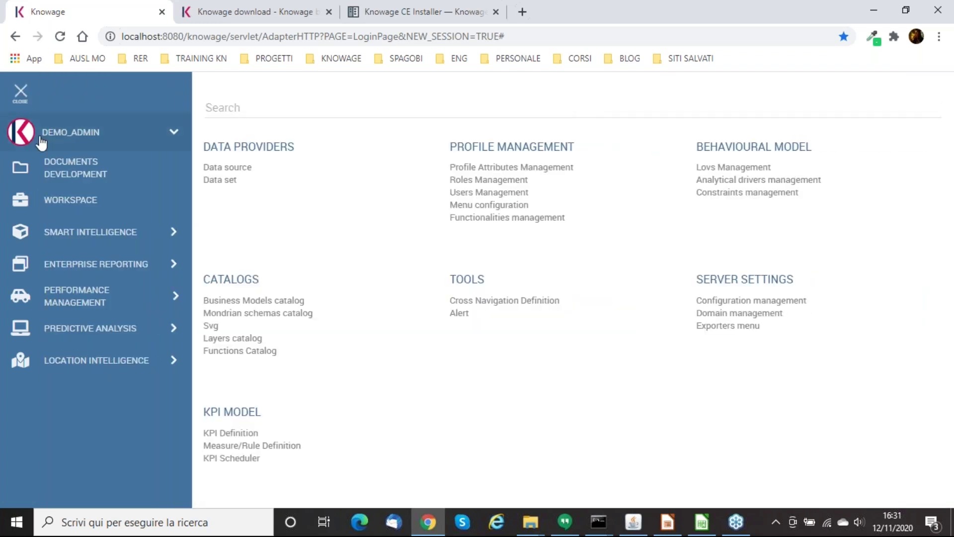
left_click(479, 219)
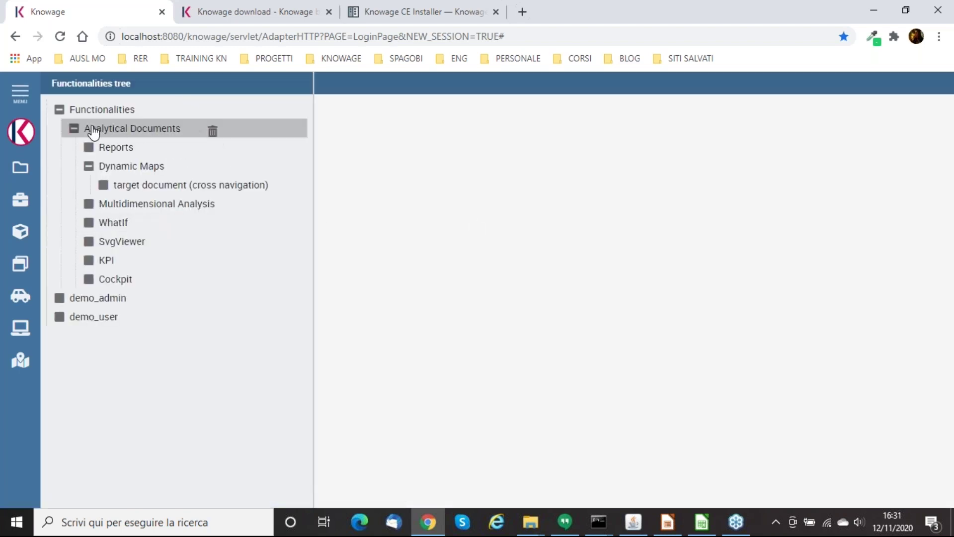
left_click(113, 115)
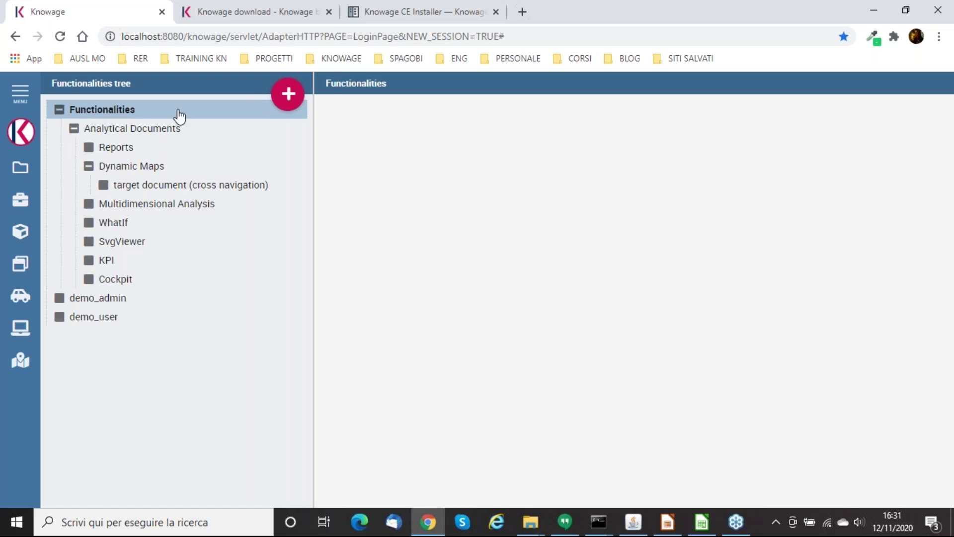
left_click(299, 101)
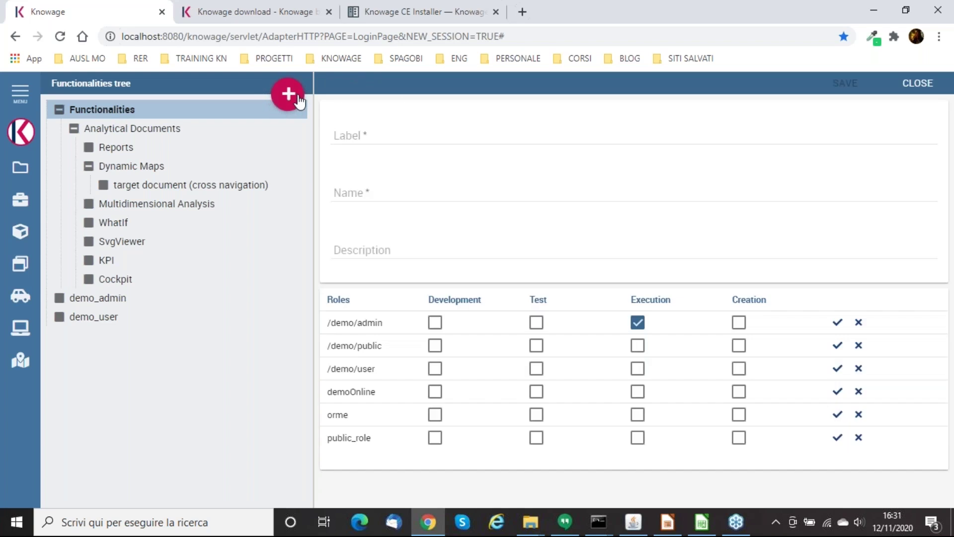
- Enter my_folder as the label, name and description of the new folder
left_click(394, 140)
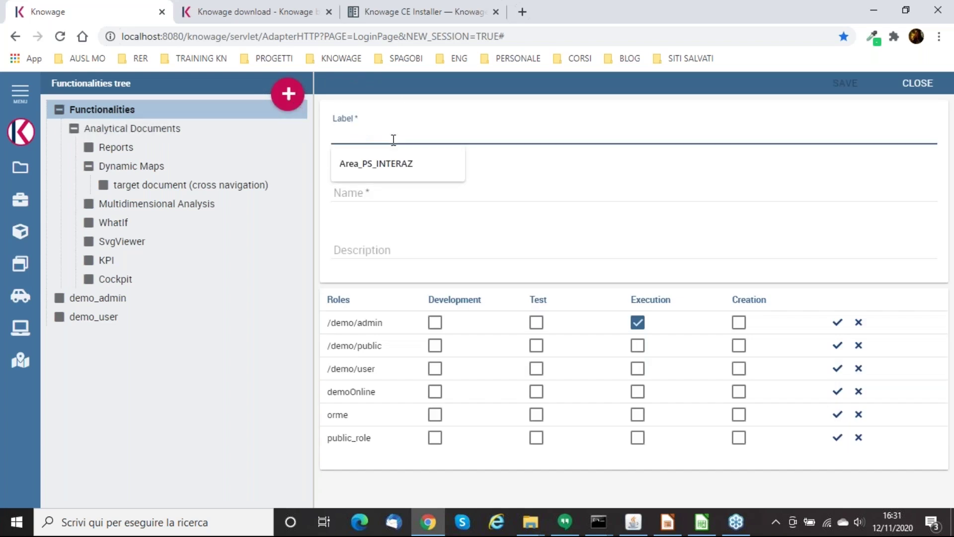
type("my_folder")
key("ctrl+a")
key("ctrl+c")
key("Tab")
type("v")
key("Tab")
key("ctrl+v")
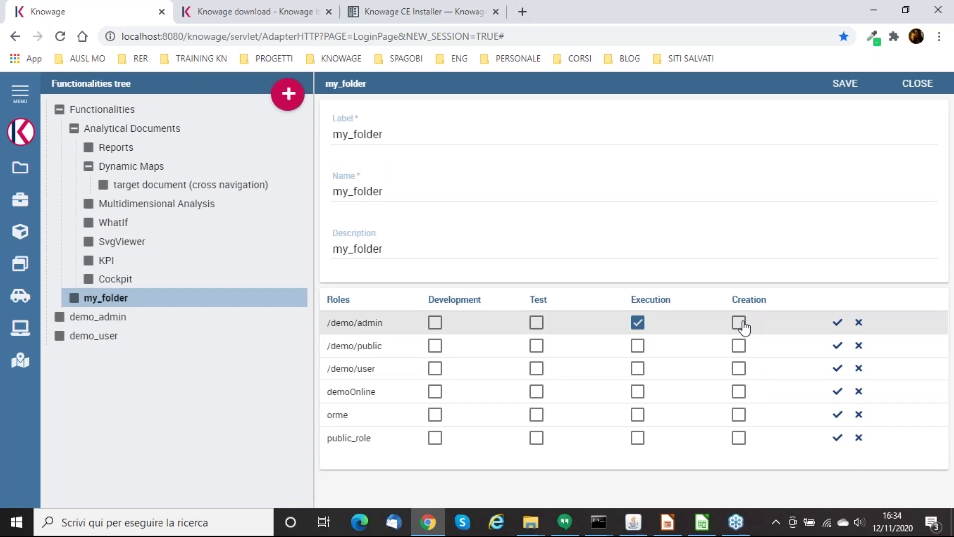
- Grant the /demo/admin role the Creation permission on my_folder and save the folder
left_click(743, 324)
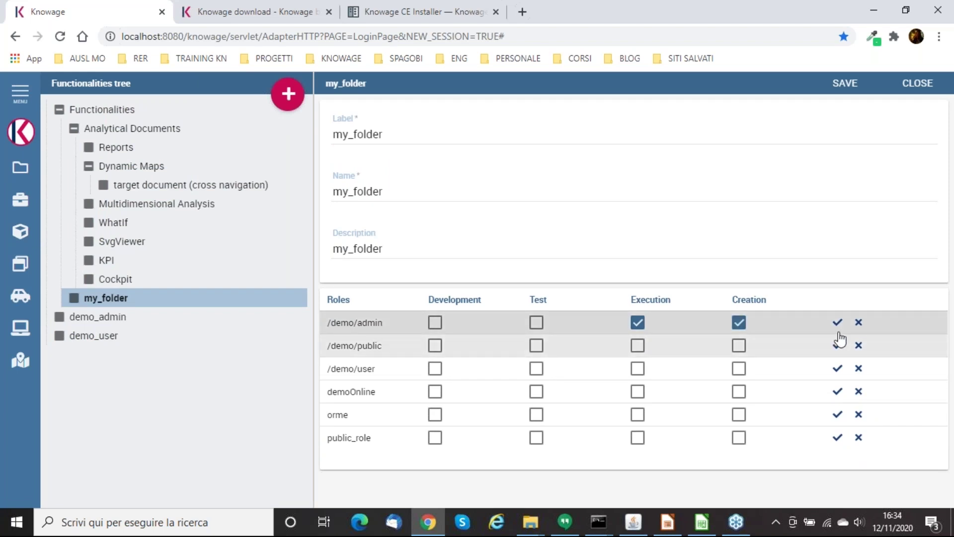
left_click(846, 84)
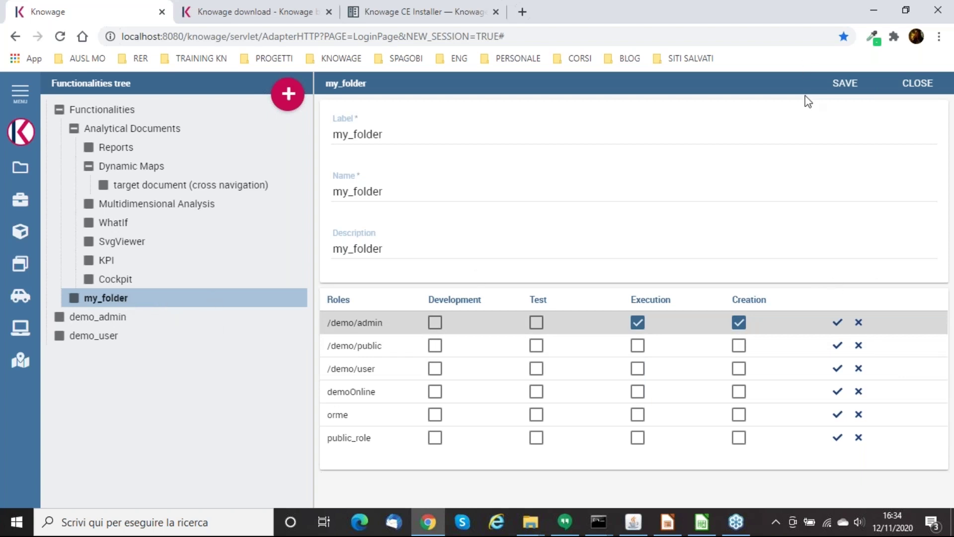
left_click(842, 93)
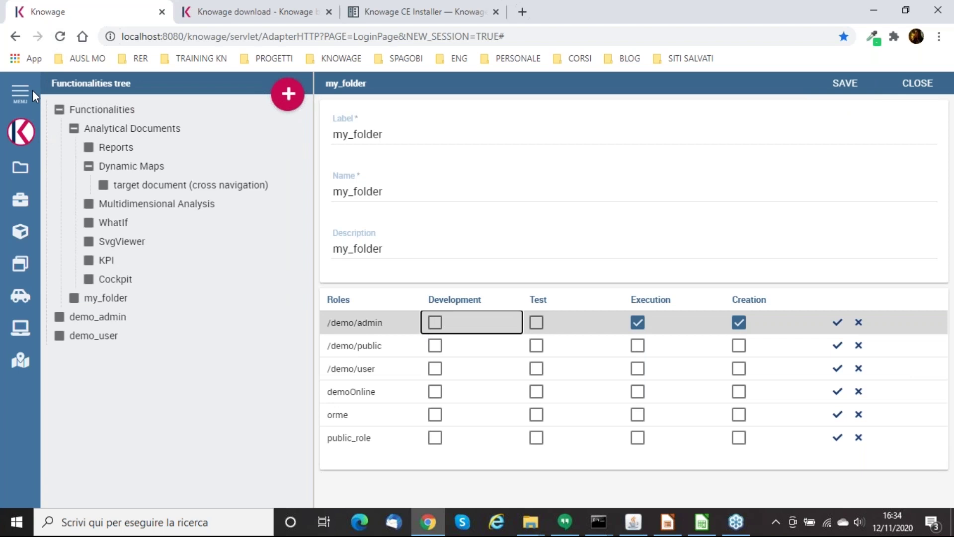
- Open my_folder in the document browser and create a new cockpit in it
left_click(31, 91)
left_click(93, 182)
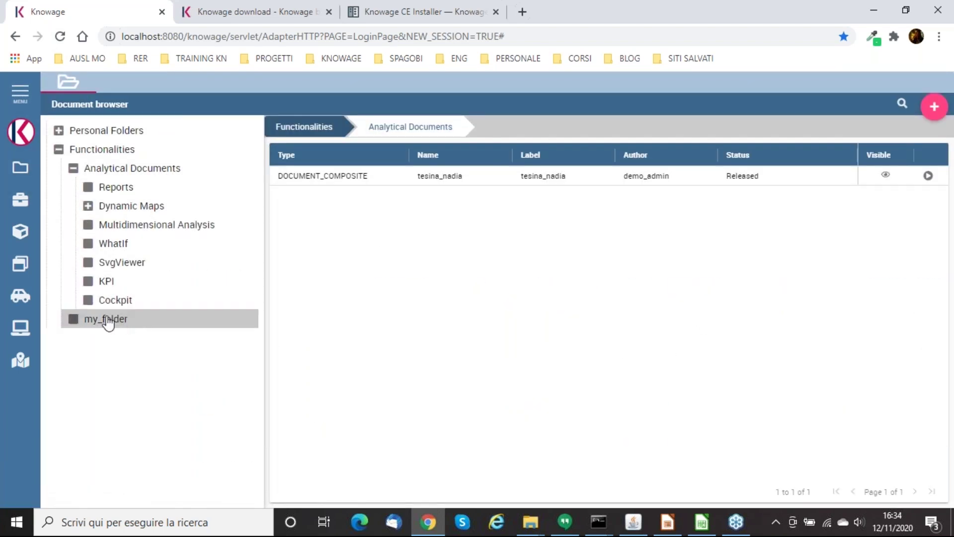
left_click(108, 320)
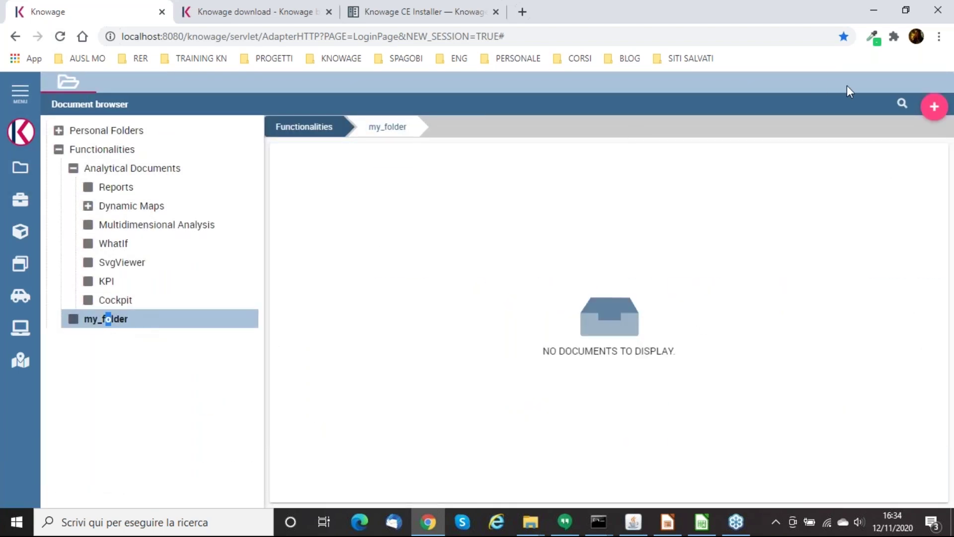
left_click(934, 107)
left_click(843, 136)
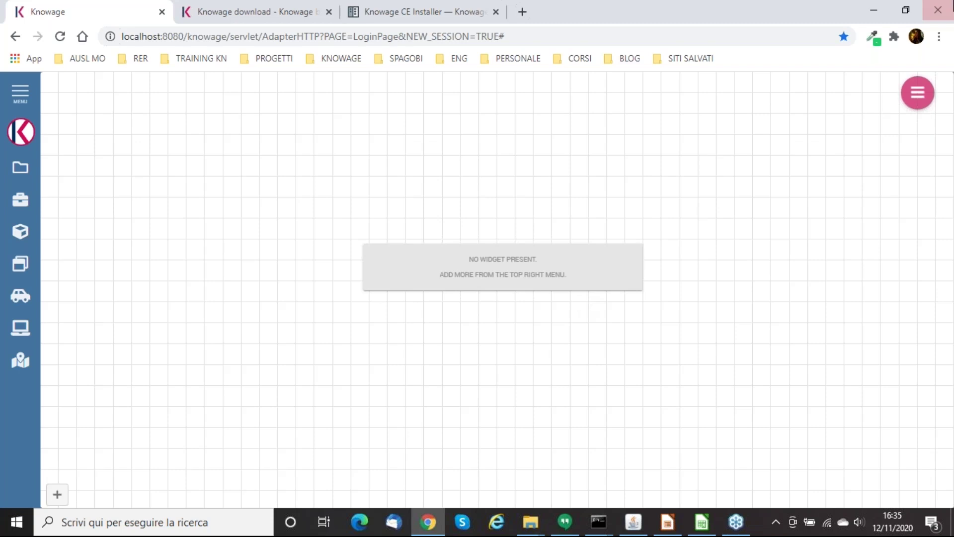
left_click(911, 99)
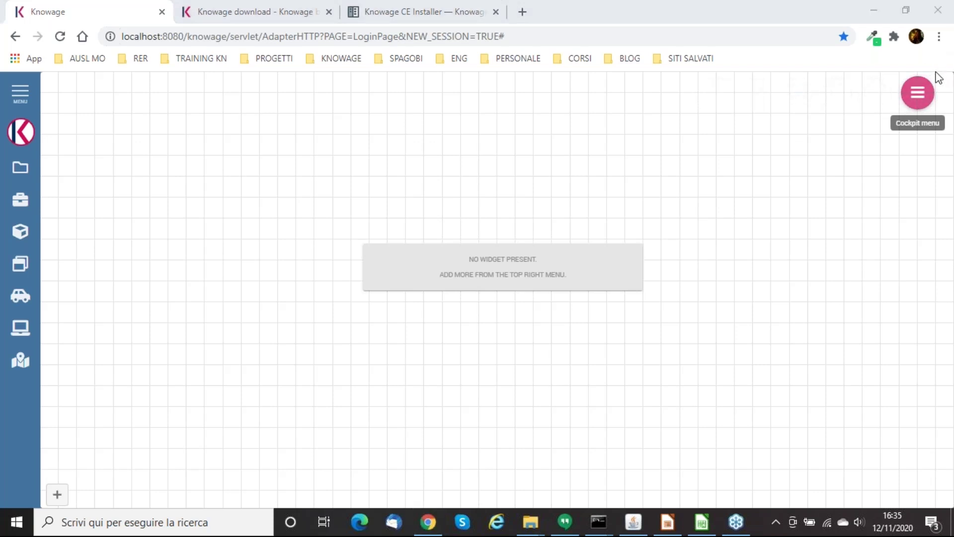
left_click(916, 99)
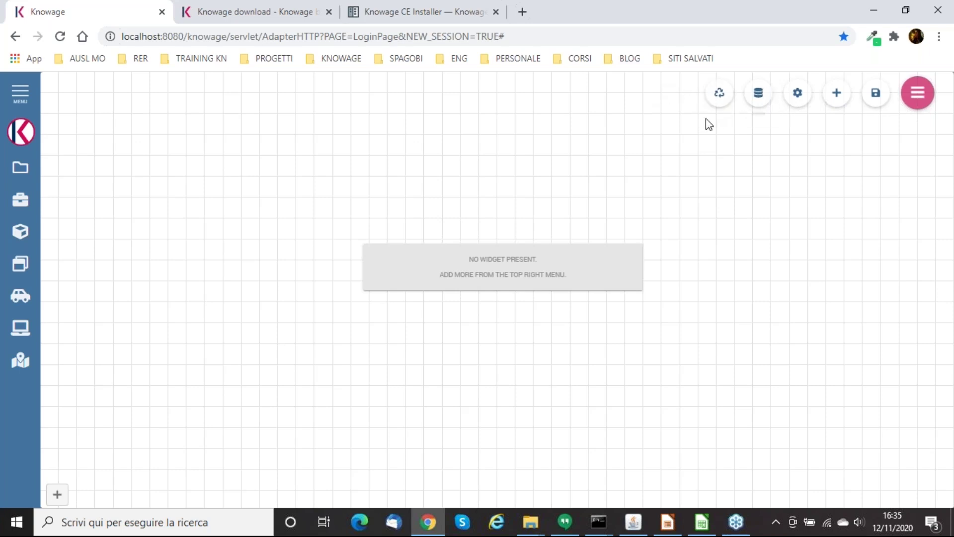
left_click(755, 94)
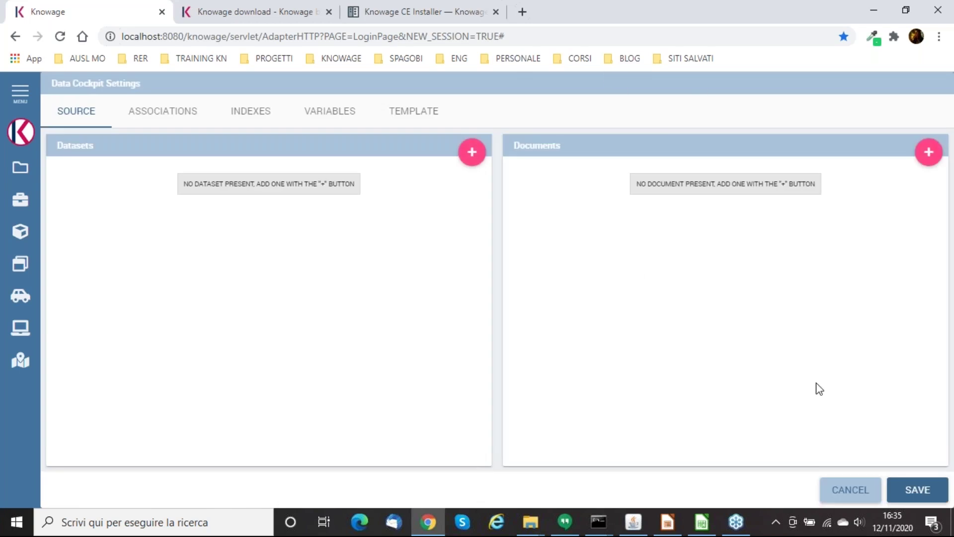
left_click(859, 491)
- Add the NYC_traffic_accidents data set as a source in the cockpit's data configuration and save the settings
left_click(922, 102)
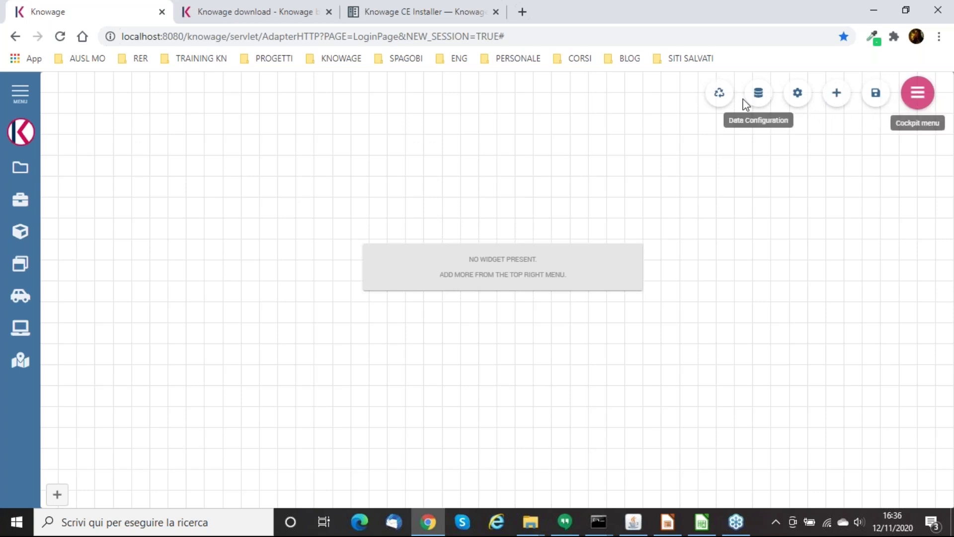
left_click(759, 104)
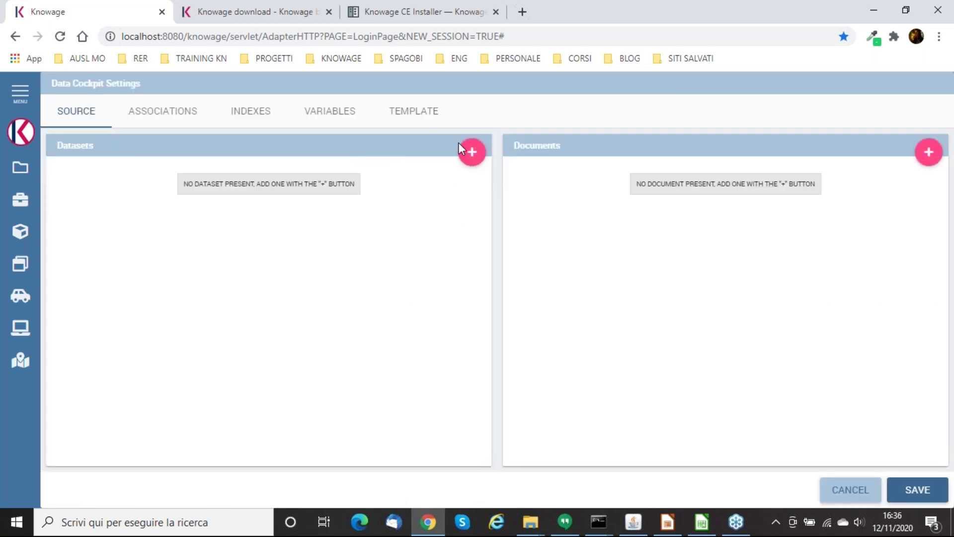
left_click(470, 152)
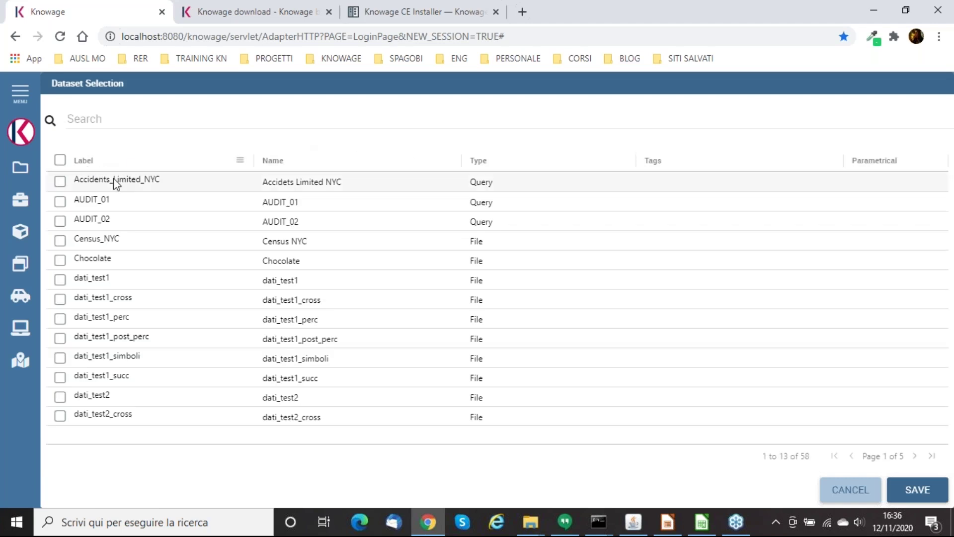
left_click(145, 116)
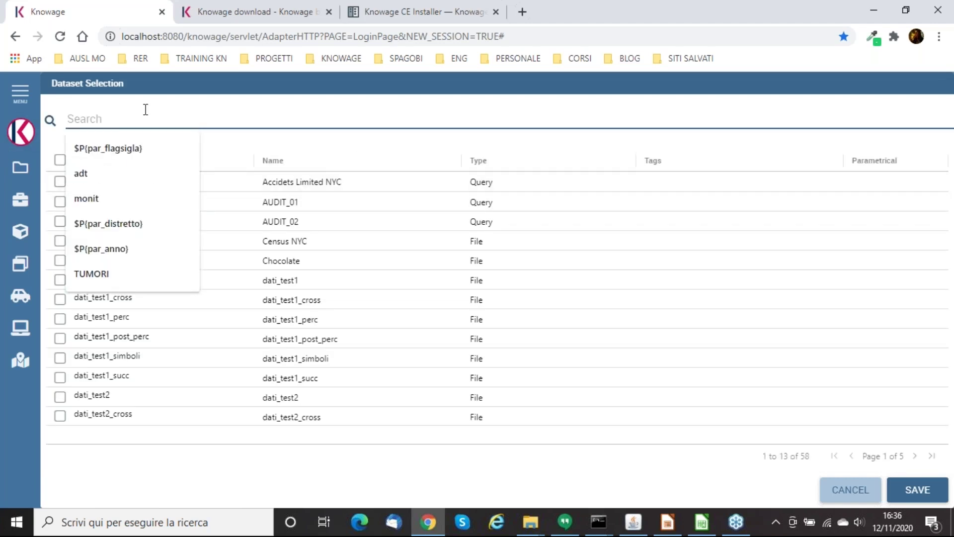
type("NY")
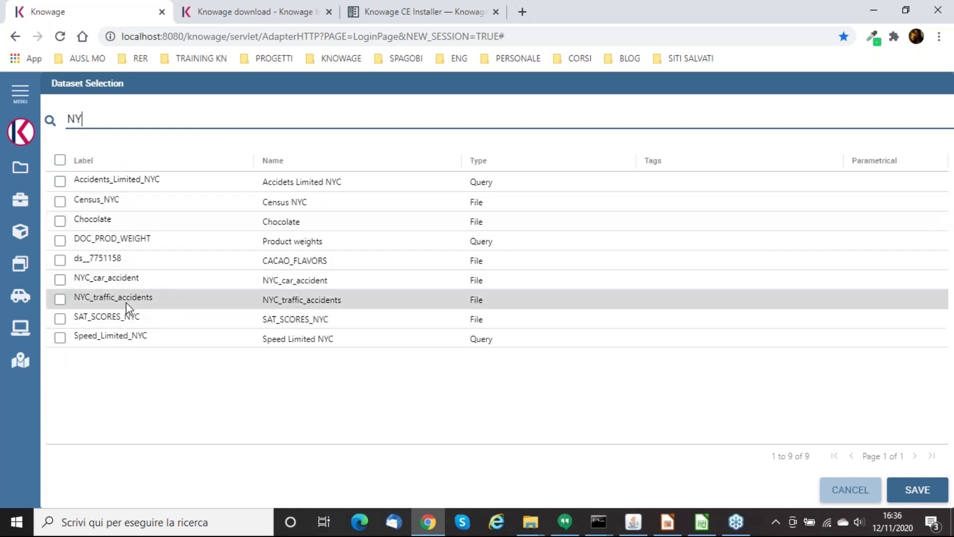
left_click(59, 299)
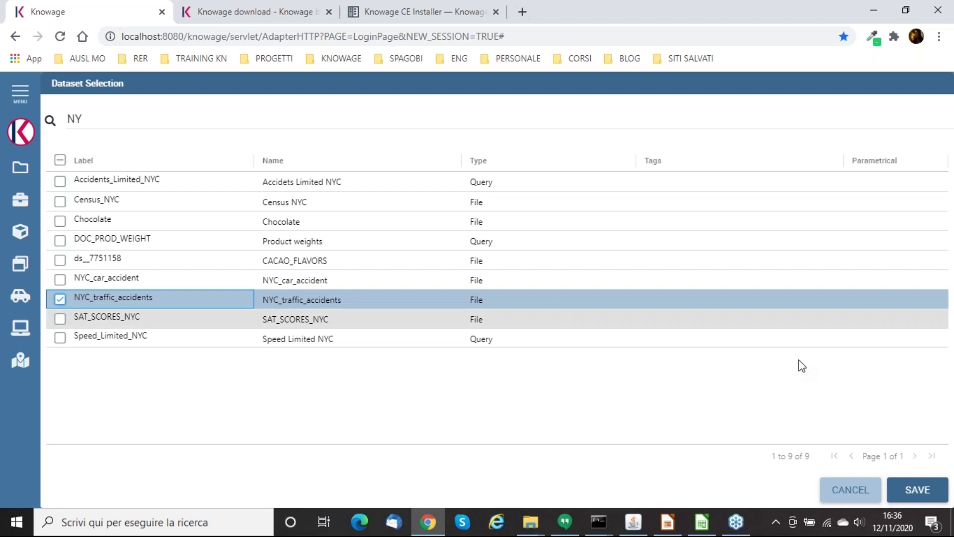
left_click(943, 492)
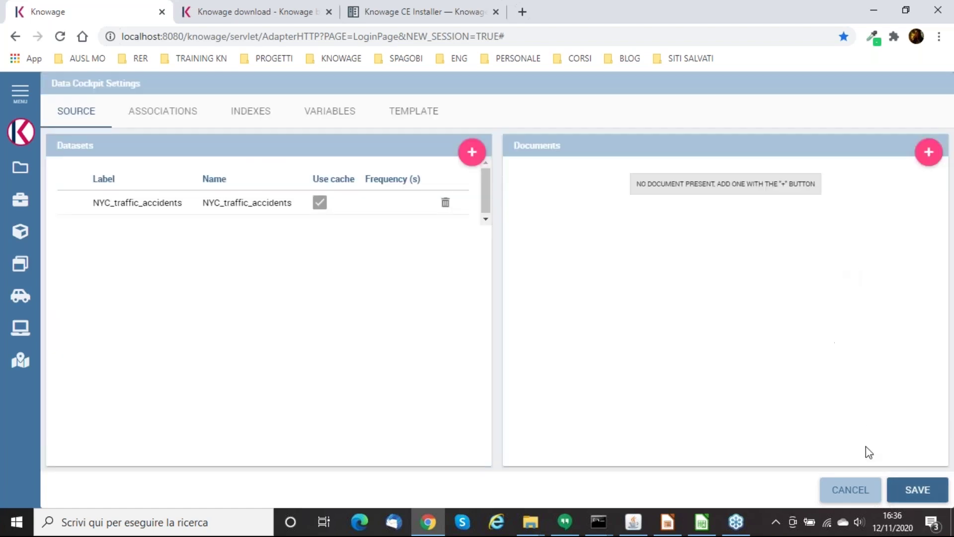
left_click(899, 498)
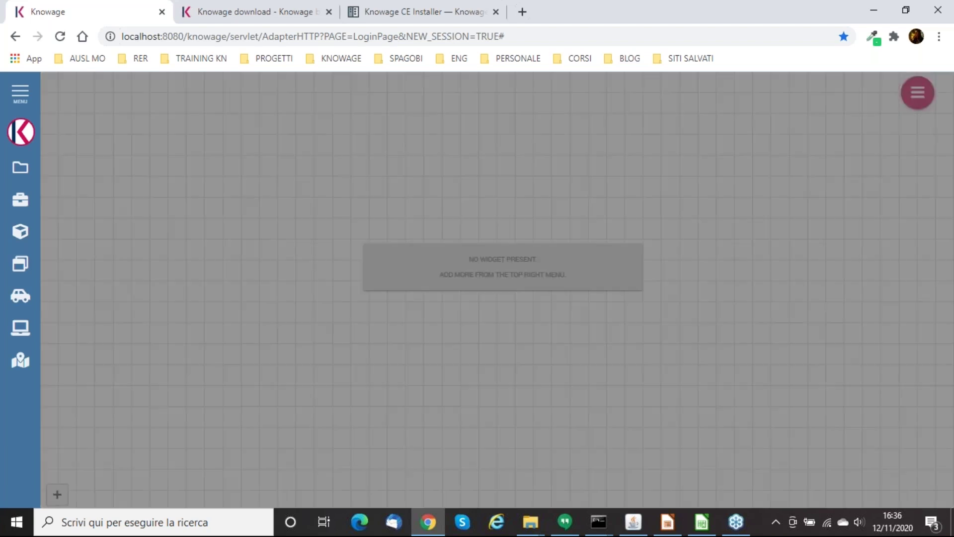
- Add a map widget to the cockpit with NYC_traffic_accidents as its layer
left_click(918, 93)
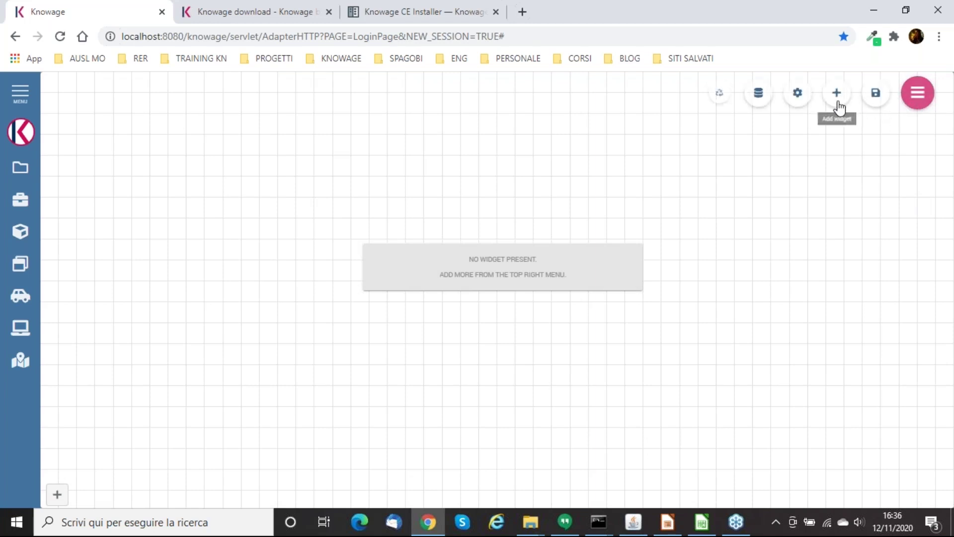
left_click(837, 93)
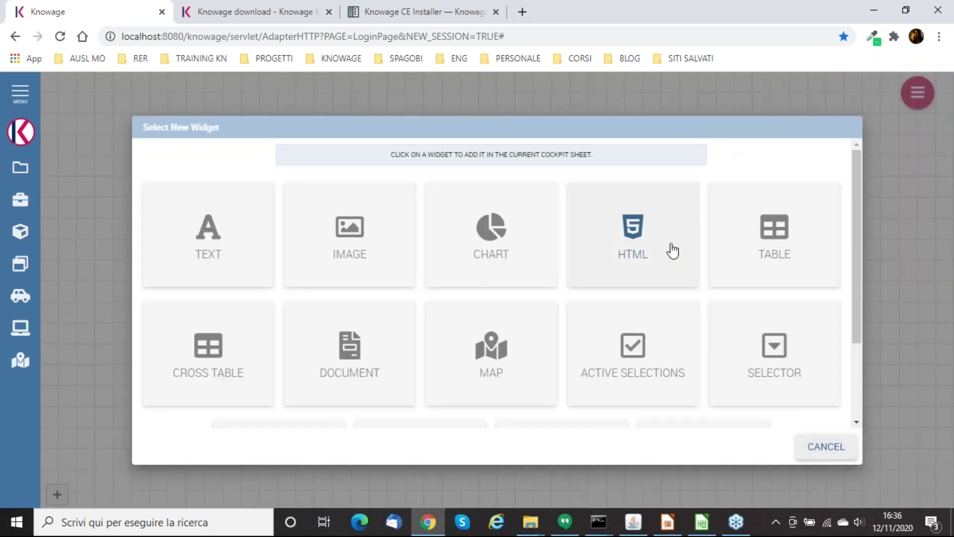
left_click(485, 356)
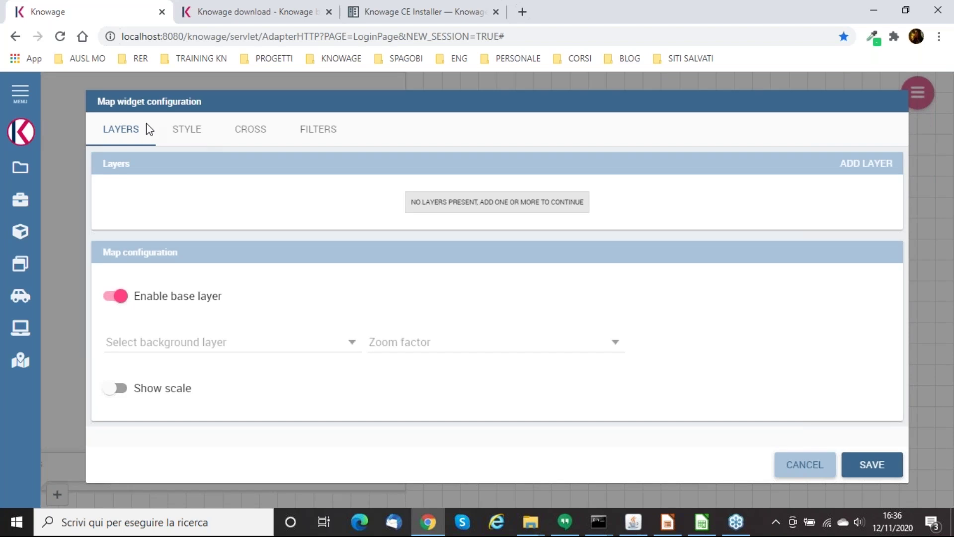
left_click(845, 168)
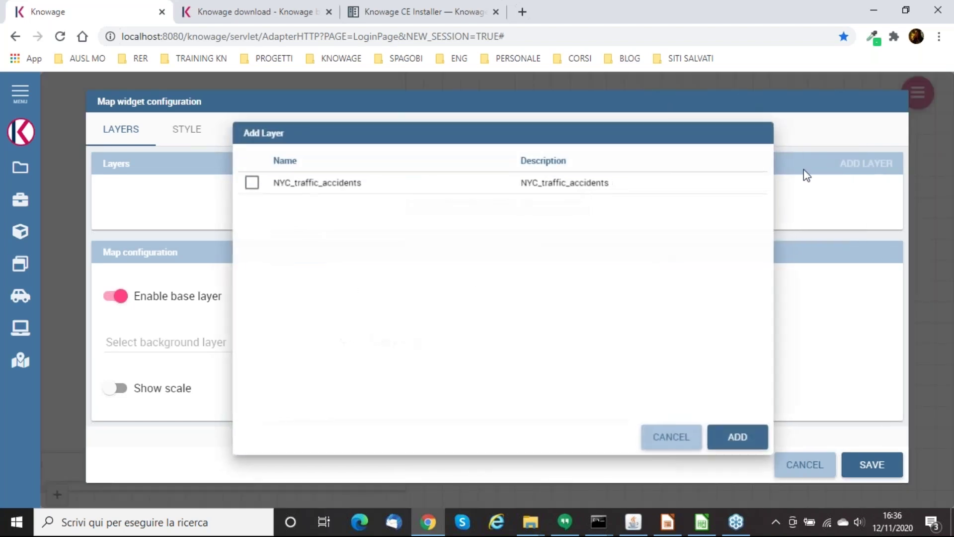
left_click(250, 187)
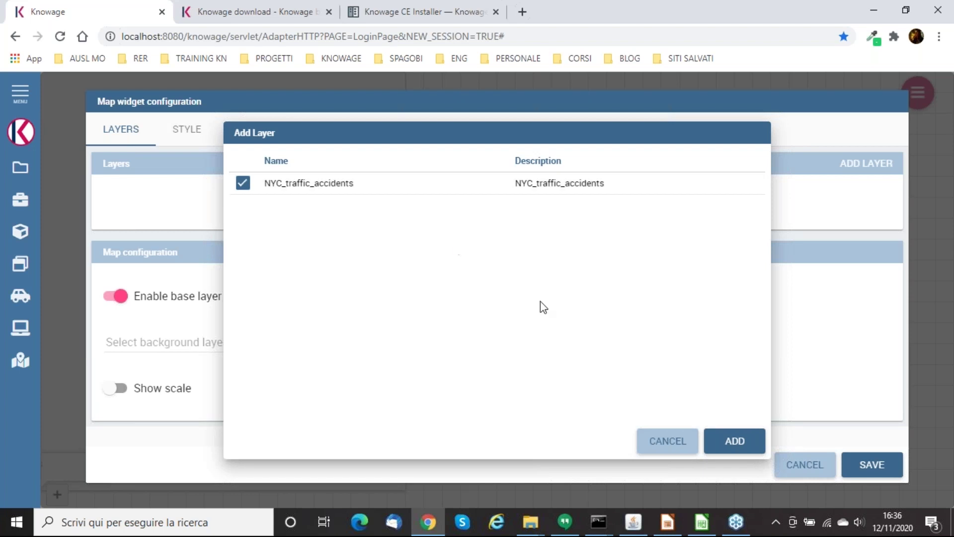
left_click(737, 442)
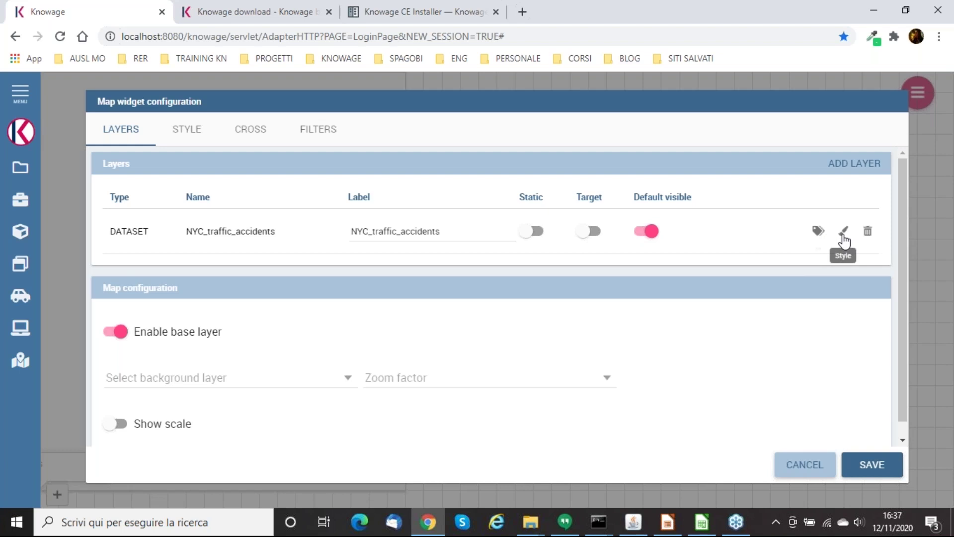
- Open the metadata of the NYC_traffic_accidents layer and examine its spatial attribute and field settings
left_click(816, 233)
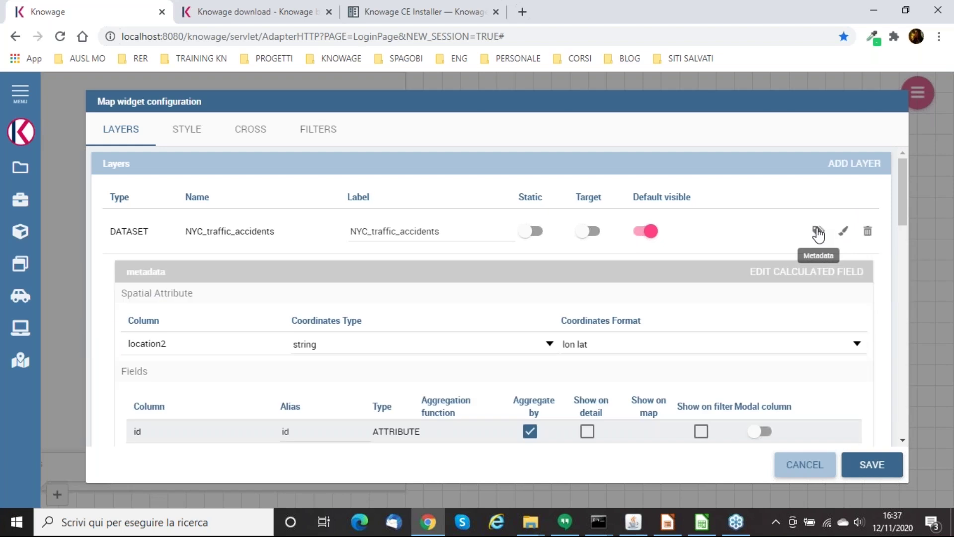
scroll(373, 239, "down", 5)
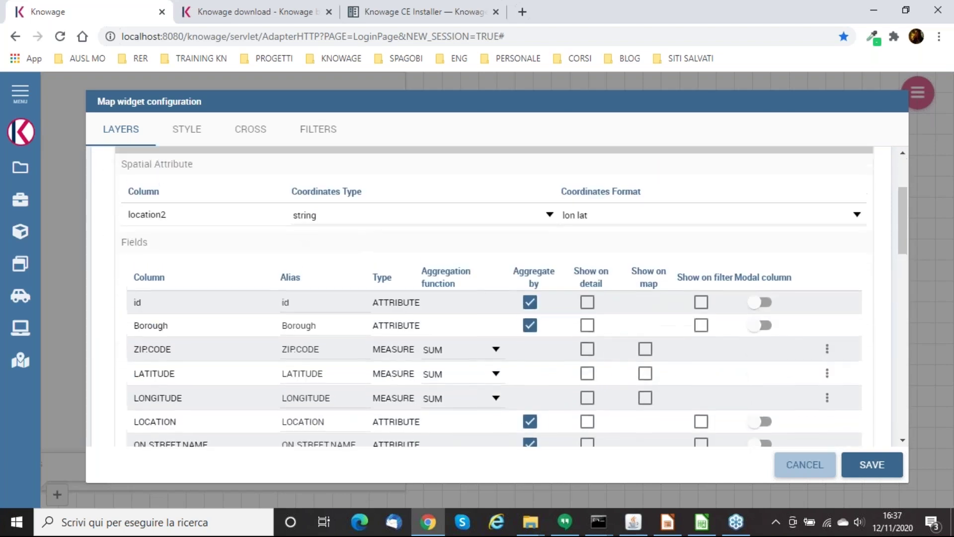
scroll(259, 256, "up", 5)
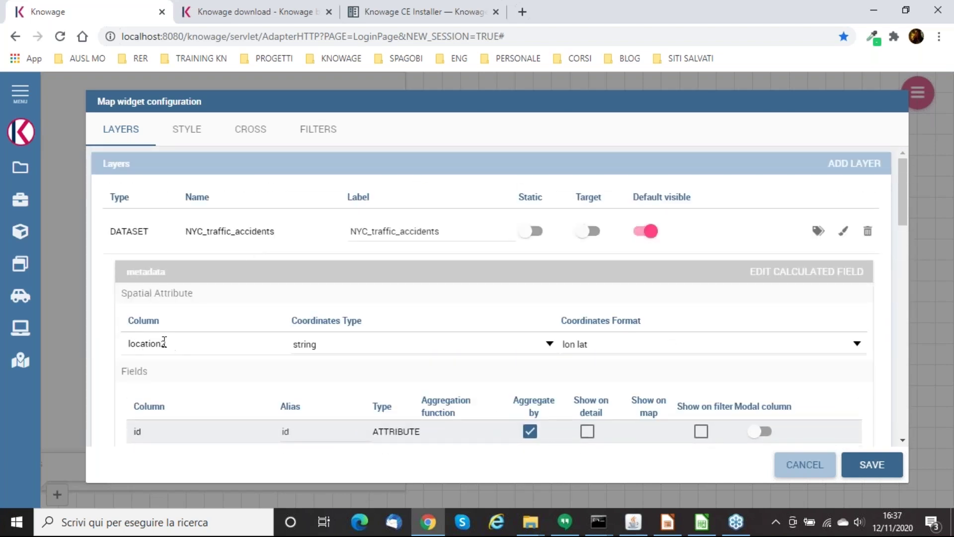
left_click_drag(165, 348, 130, 348)
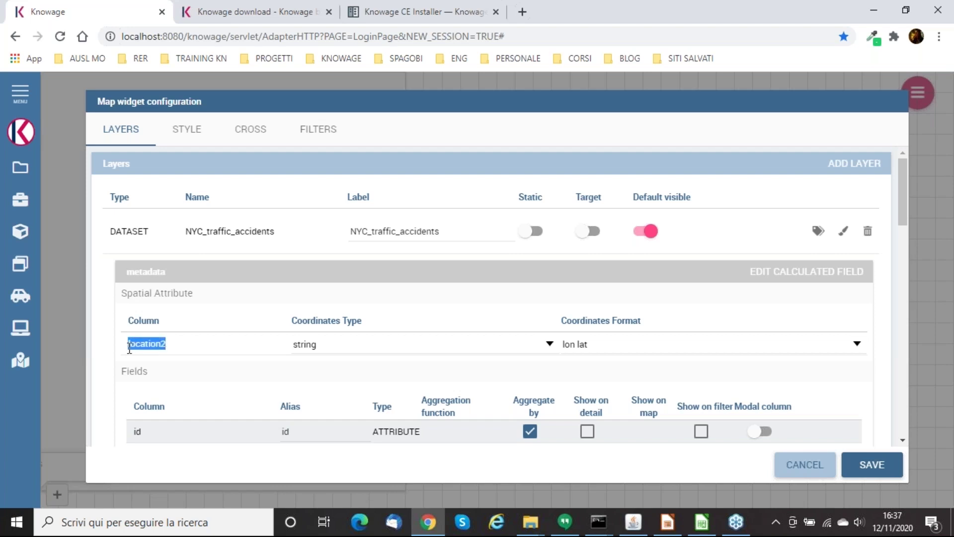
left_click_drag(192, 296, 111, 298)
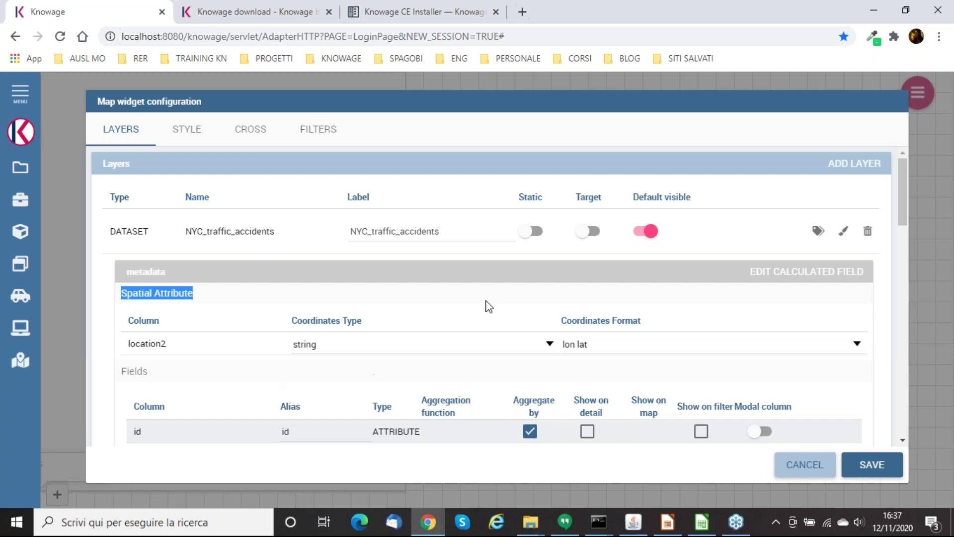
- Set the coordinates format of the location2 spatial attribute to lat lon
left_click_drag(588, 321, 595, 351)
left_click(595, 351)
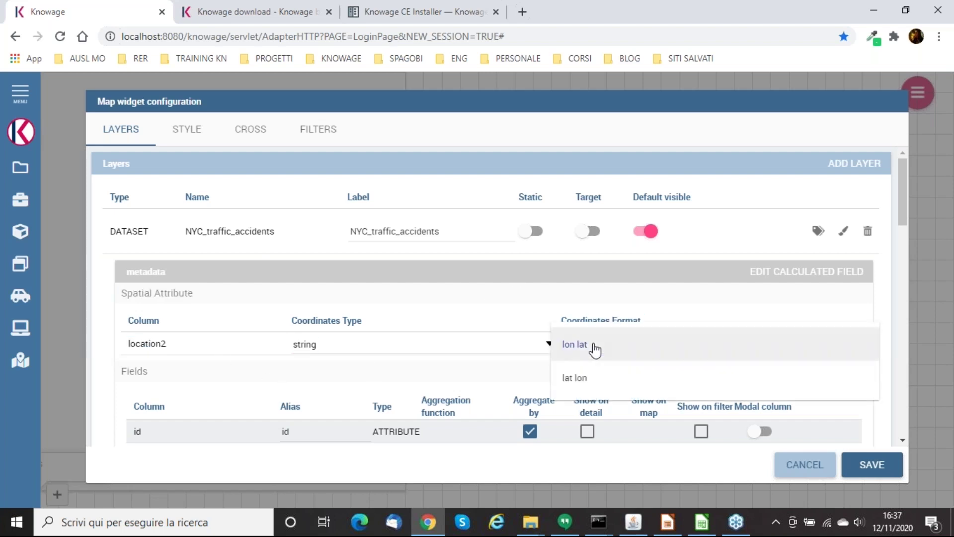
left_click(574, 377)
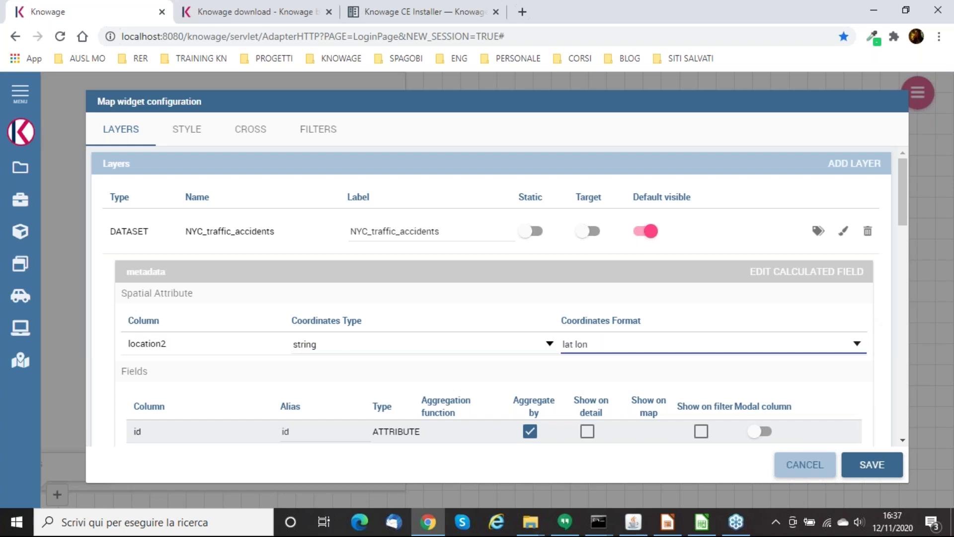
- Enable the Number accidents measure to show on the map in the layer's fields
scroll(505, 343, "down", 10)
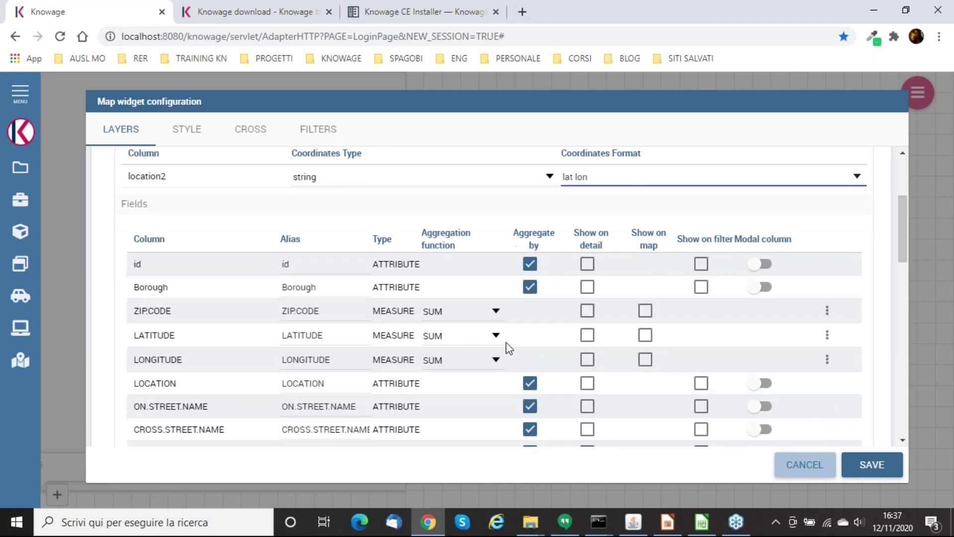
scroll(432, 324, "down", 5)
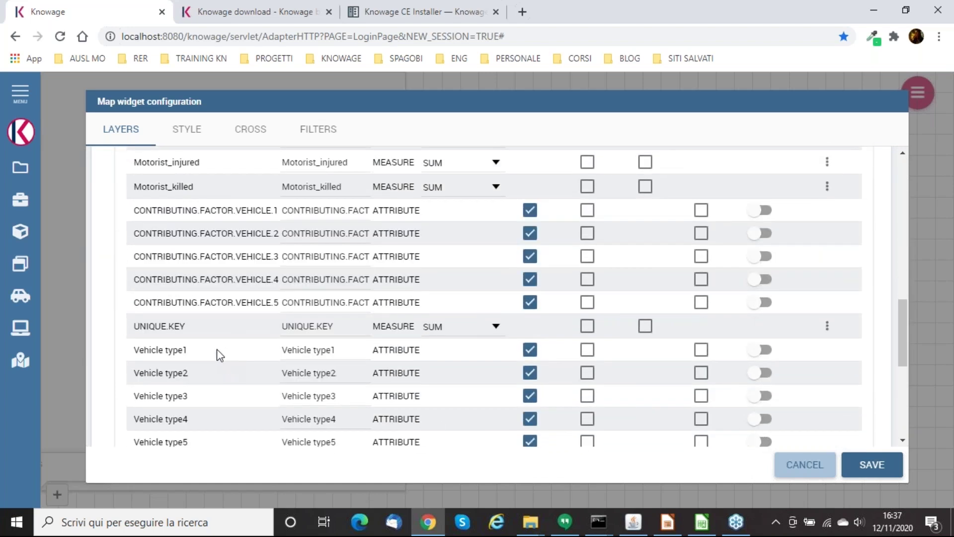
scroll(352, 353, "down", 1)
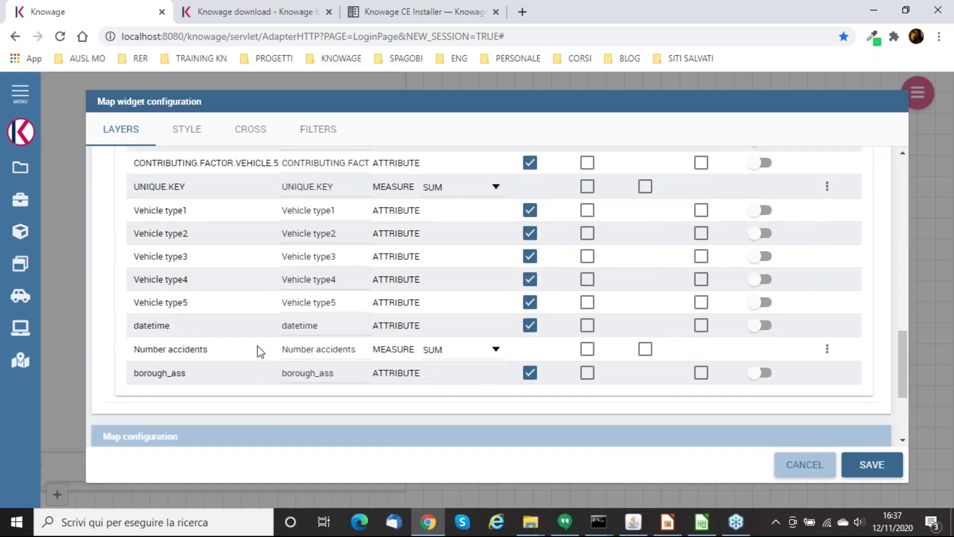
left_click(647, 350)
- Review the layer's spatial attribute, field options and the map configuration's base layer settings
scroll(649, 353, "up", 15)
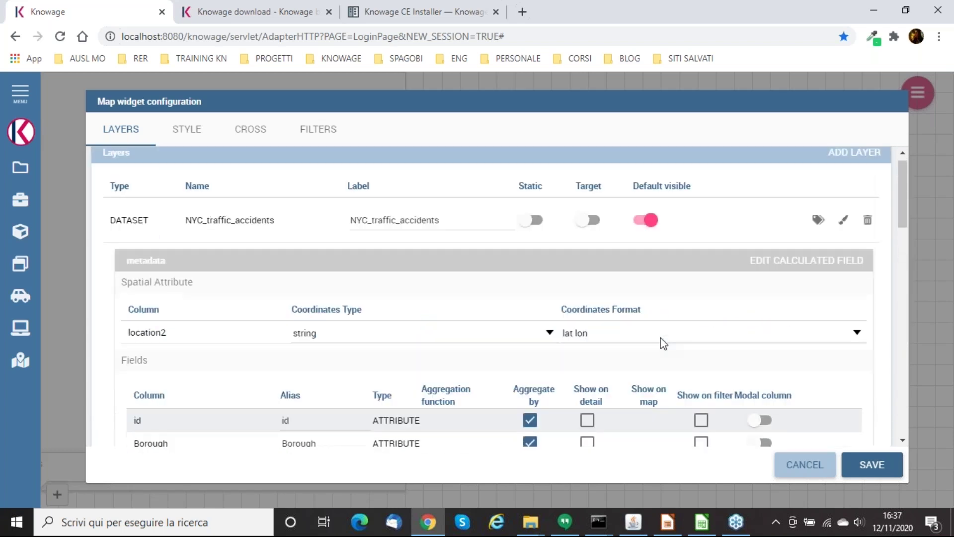
scroll(632, 339, "down", 2)
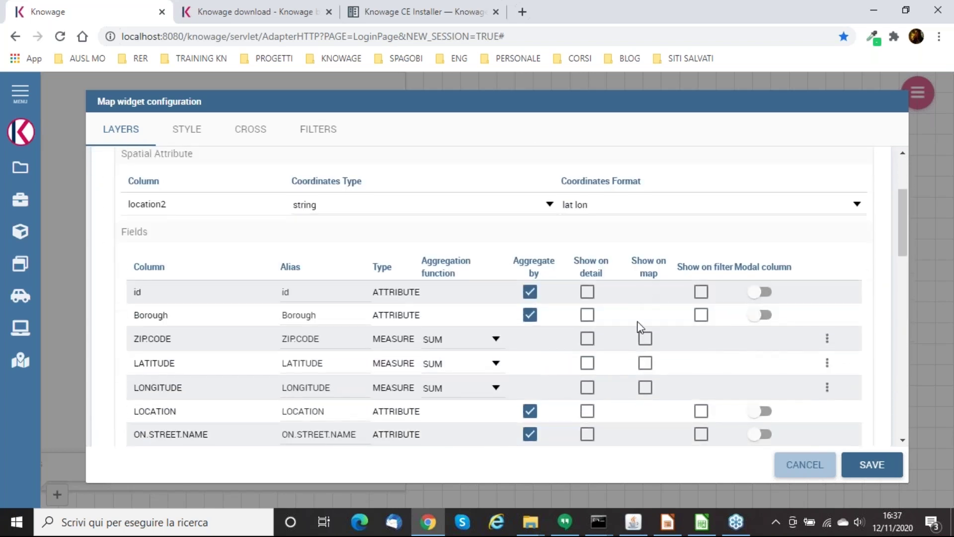
scroll(507, 312, "down", 1)
scroll(495, 296, "down", 12)
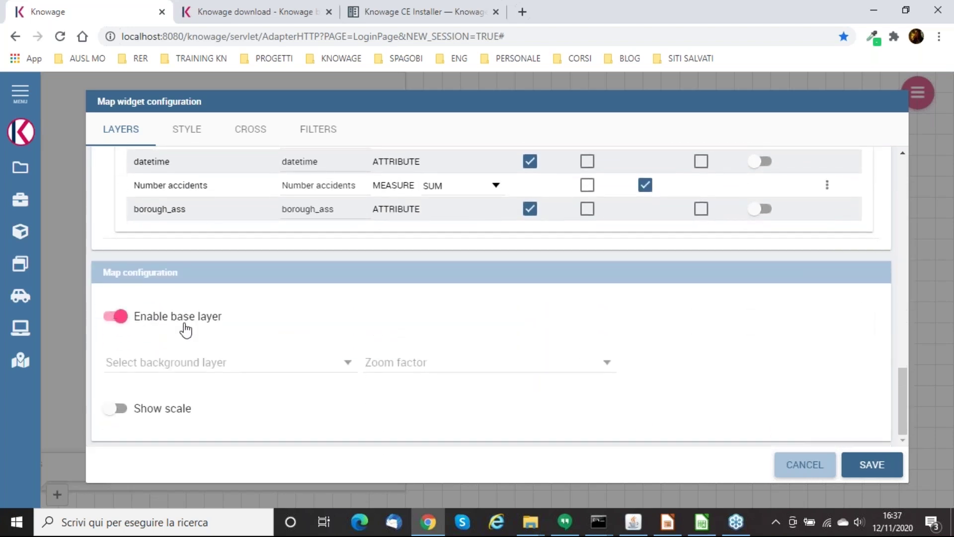
scroll(348, 289, "up", 15)
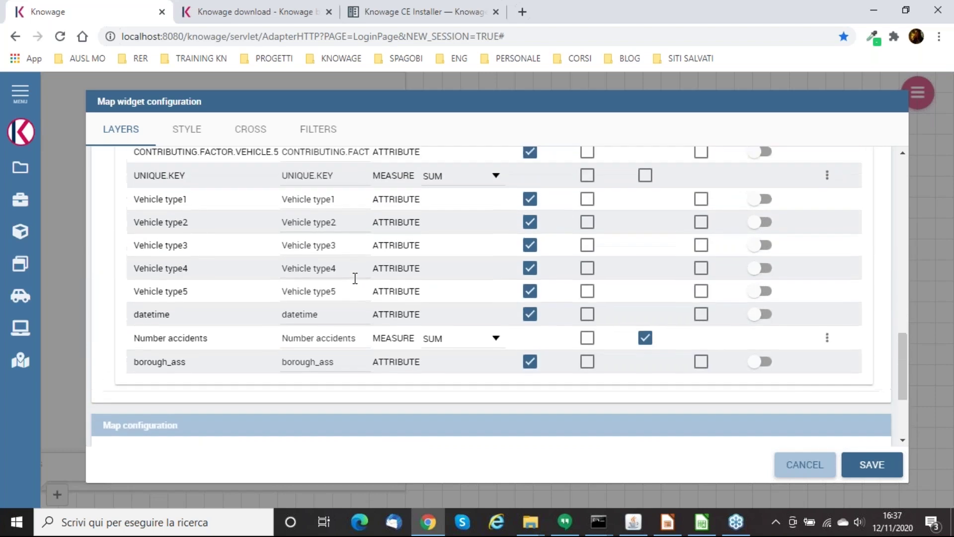
scroll(590, 273, "up", 3)
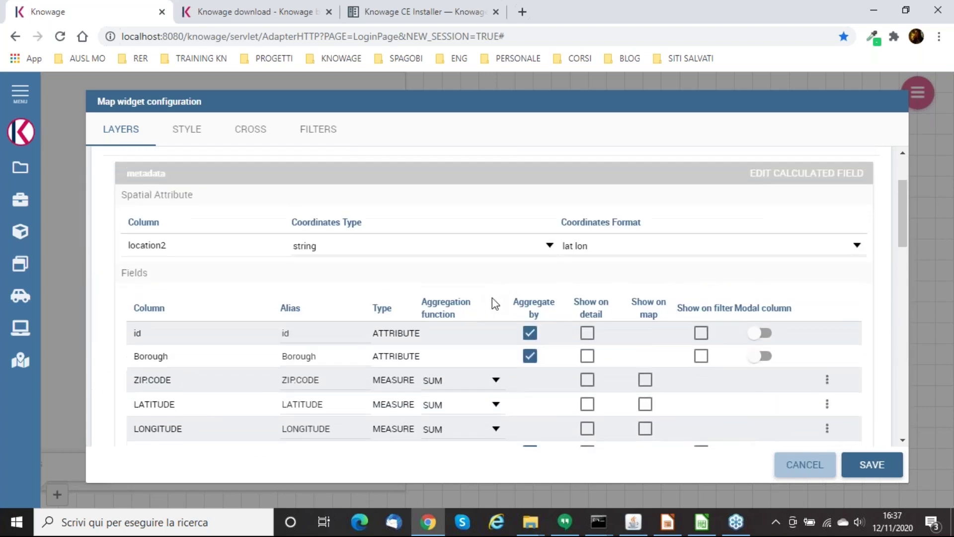
scroll(433, 290, "down", 3)
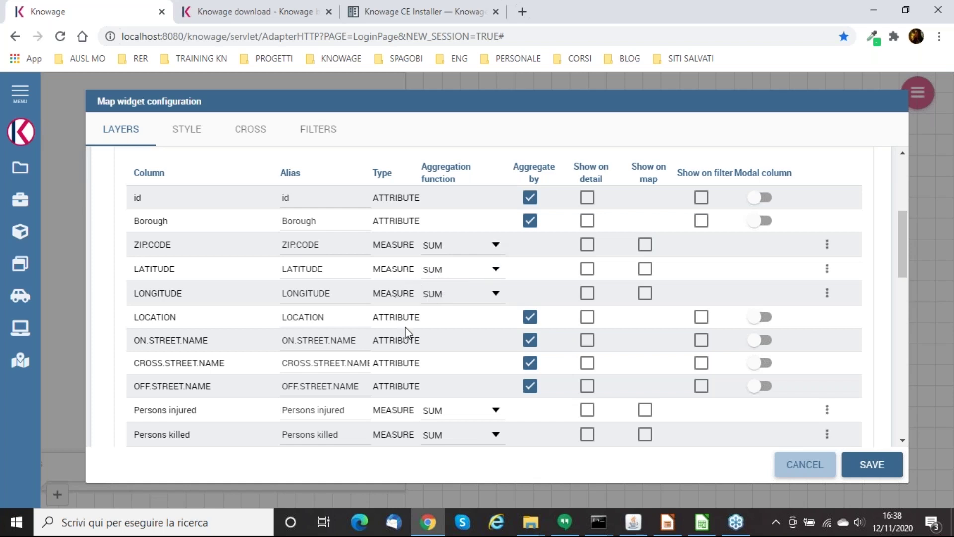
scroll(456, 319, "down", 3)
scroll(457, 316, "down", 10)
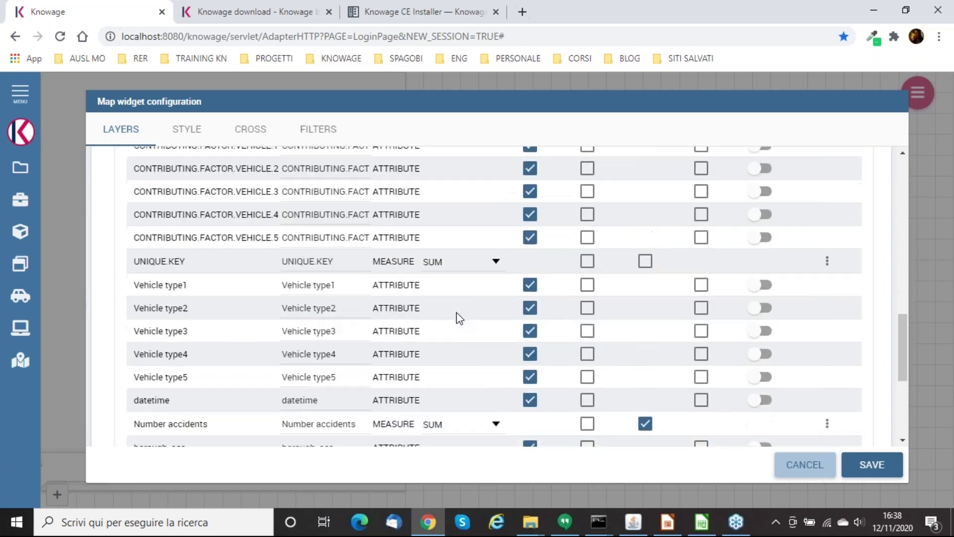
scroll(490, 305, "up", 13)
scroll(569, 292, "up", 3)
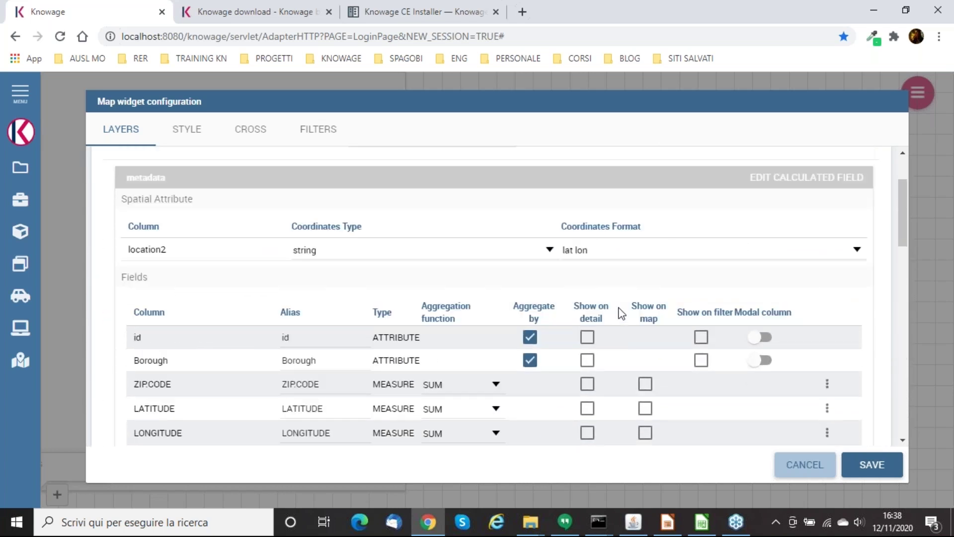
- Open the NYC_traffic_accidents layer's visualization types and choose clusters
scroll(547, 202, "up", 2)
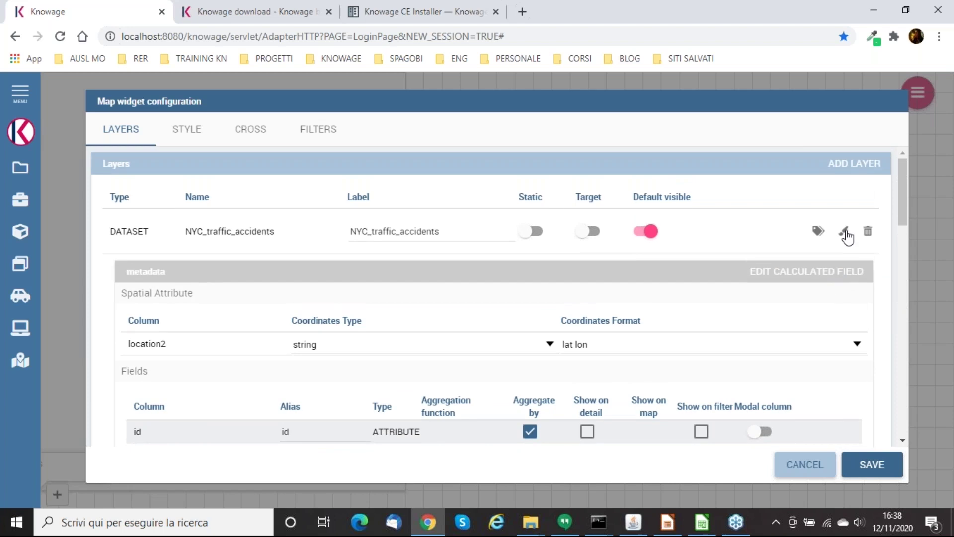
left_click(846, 233)
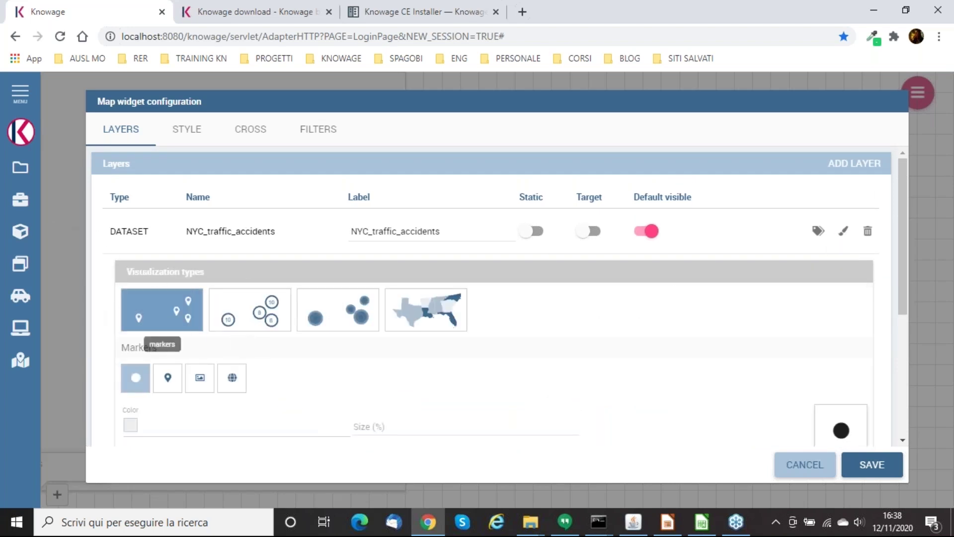
left_click(242, 327)
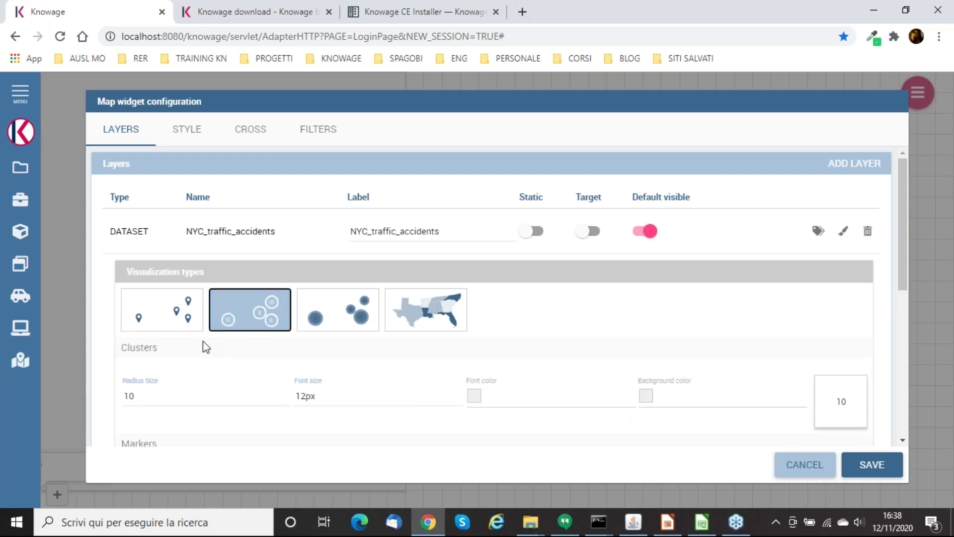
- Set the cluster font color to dark red rgb(87, 0, 0) and the background color to light orange rgb(255, 212, 118)
scroll(119, 279, "down", 3)
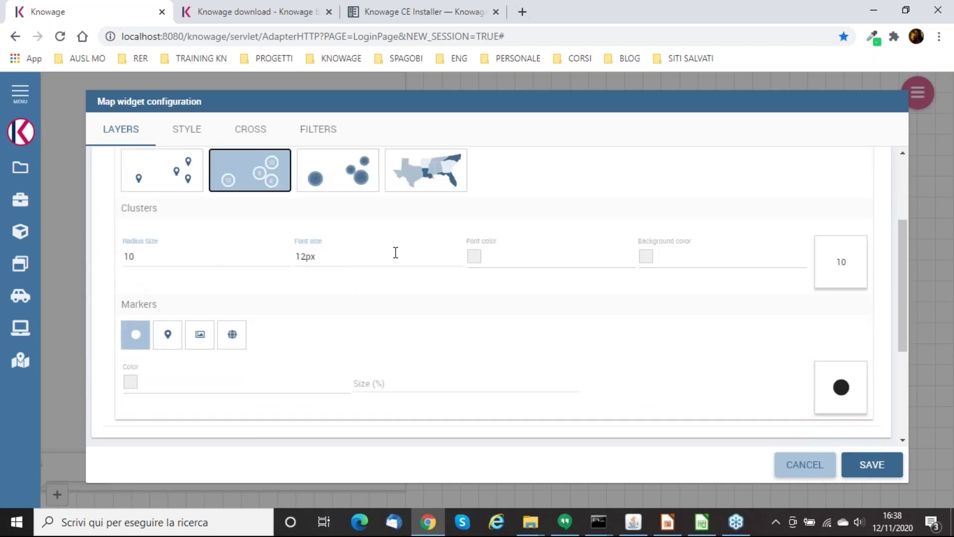
left_click(474, 257)
left_click_drag(560, 330, 572, 339)
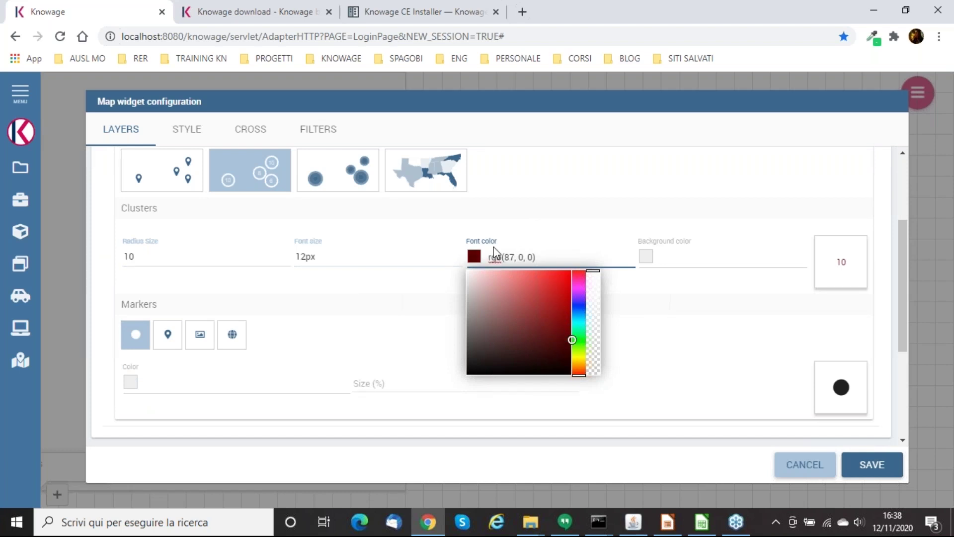
left_click(646, 257)
left_click_drag(702, 314, 688, 271)
left_click(751, 363)
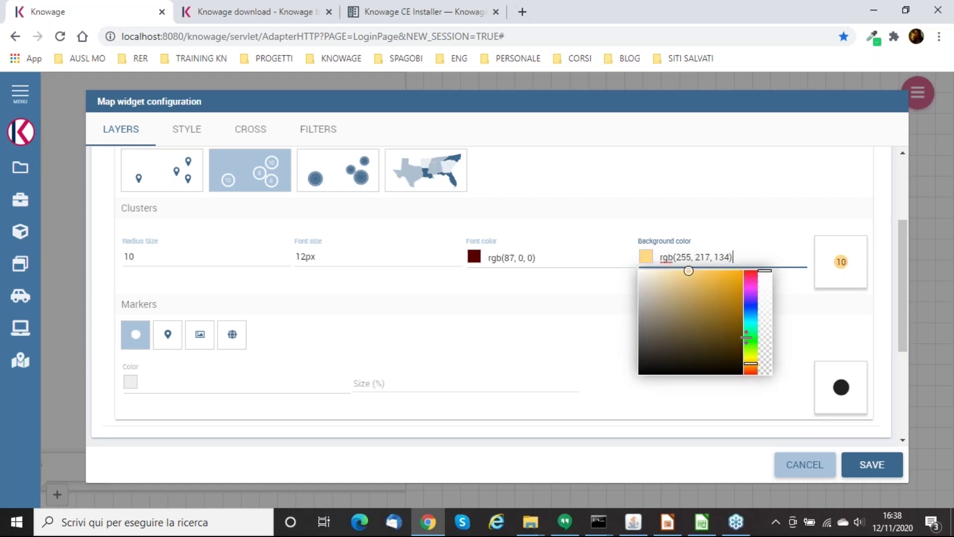
left_click(694, 270)
left_click(503, 306)
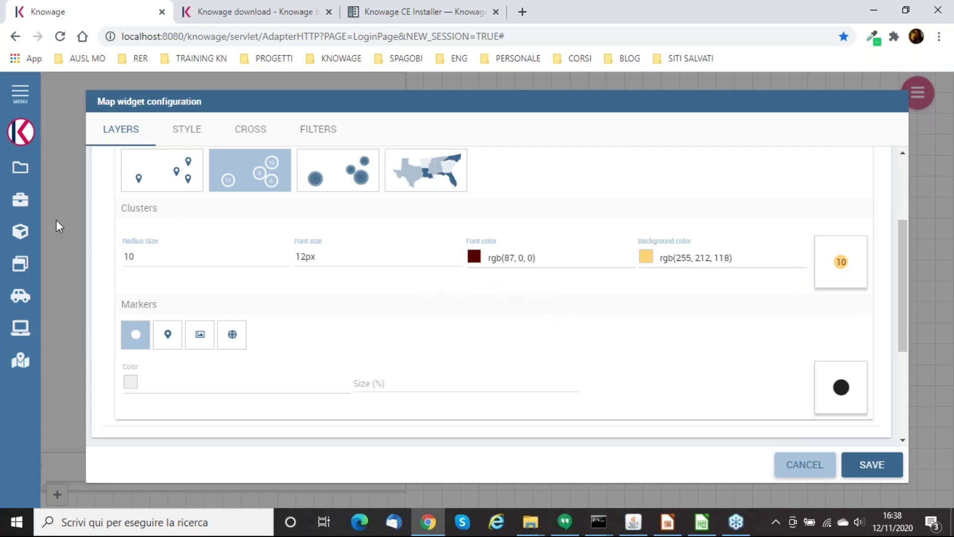
- Set the clusters' radius size to 16 and their font size to 13px
left_click(146, 258)
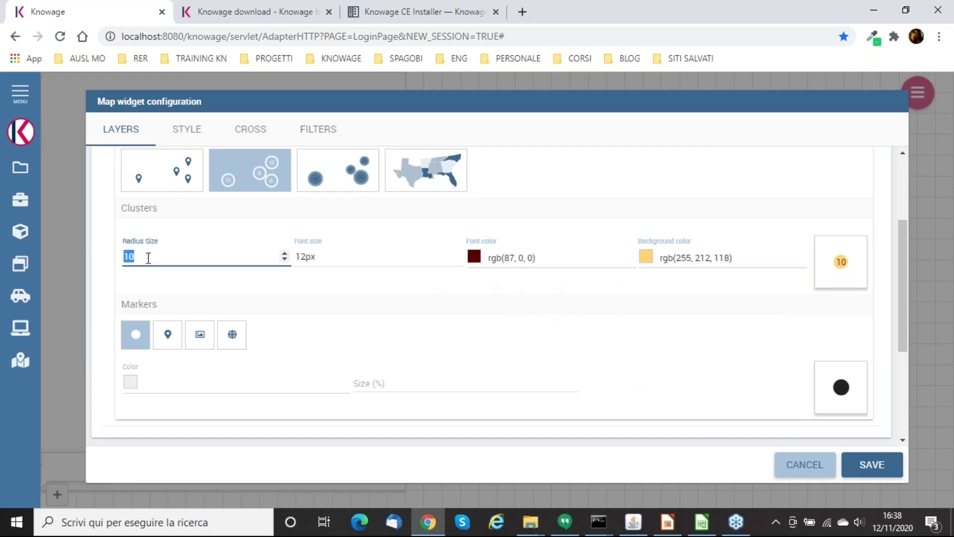
type("15")
left_click(298, 297)
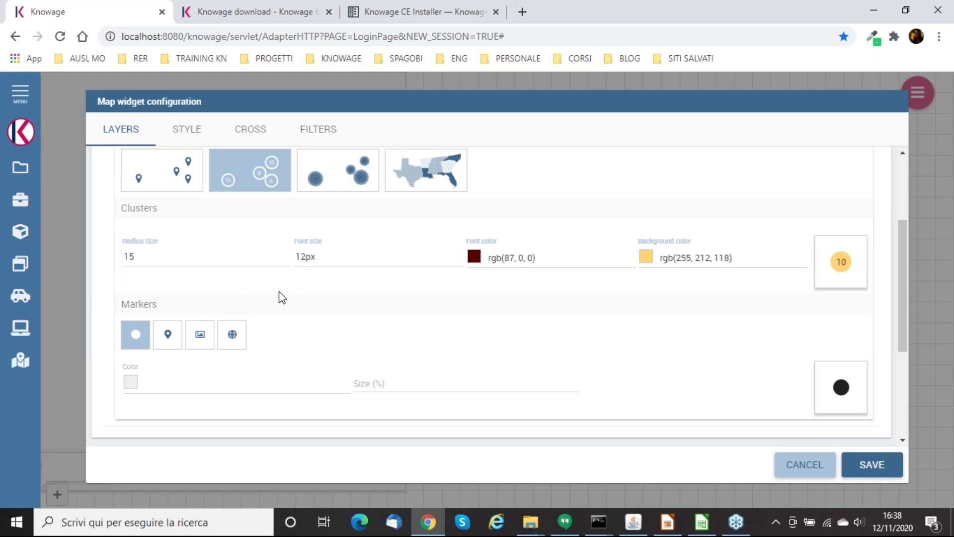
left_click(192, 254)
key("BackSpace")
type("6")
left_click(306, 257)
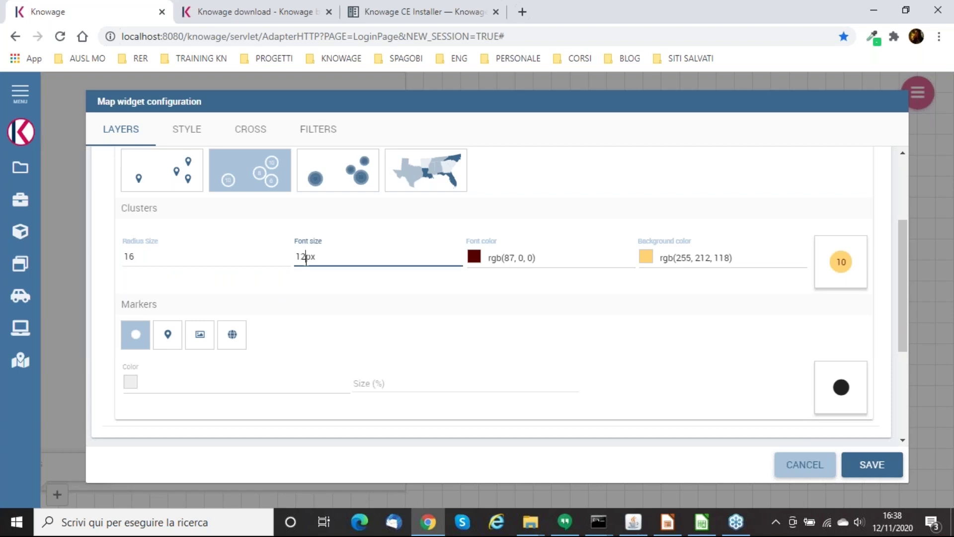
key("BackSpace")
type("3")
left_click(303, 305)
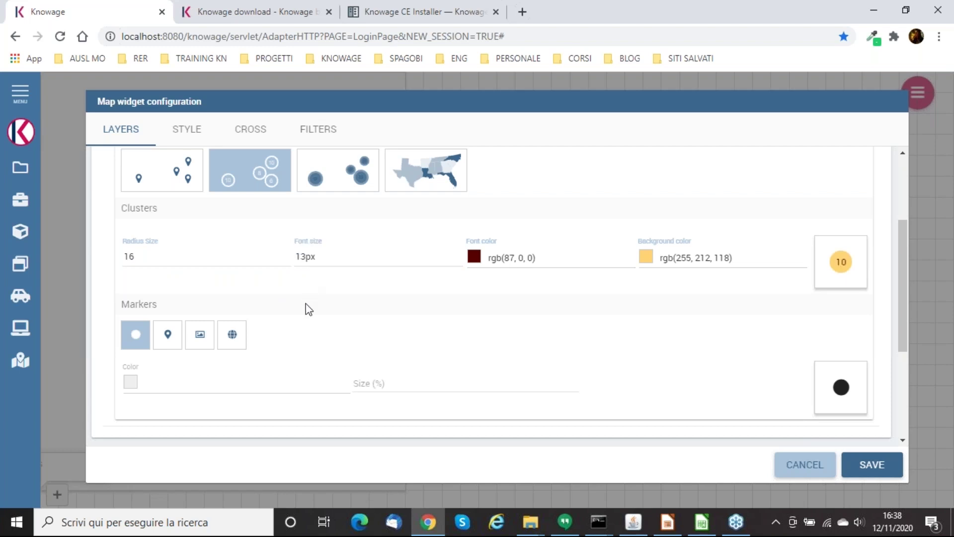
- Use the car-collision.png image from the images library as the marker, with a scale of 5%
left_click(197, 346)
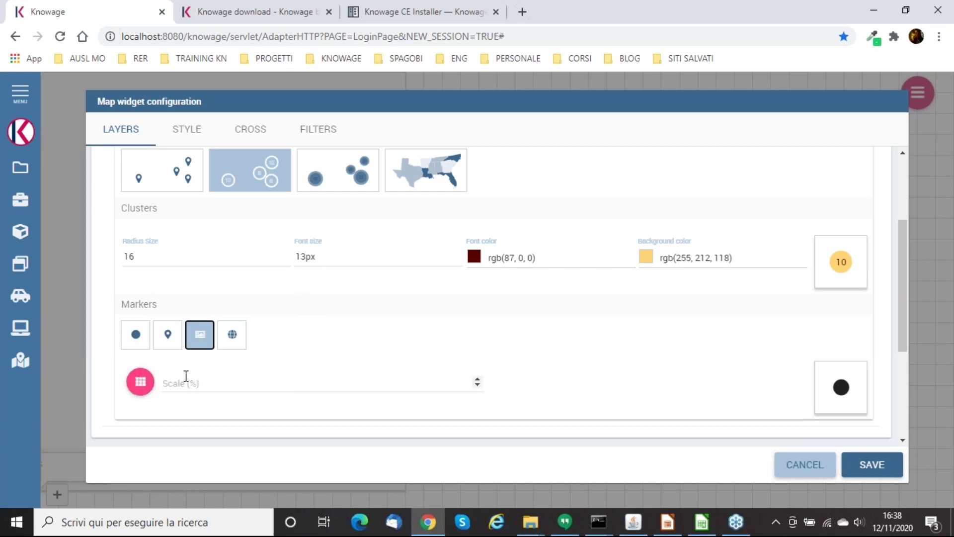
left_click(140, 382)
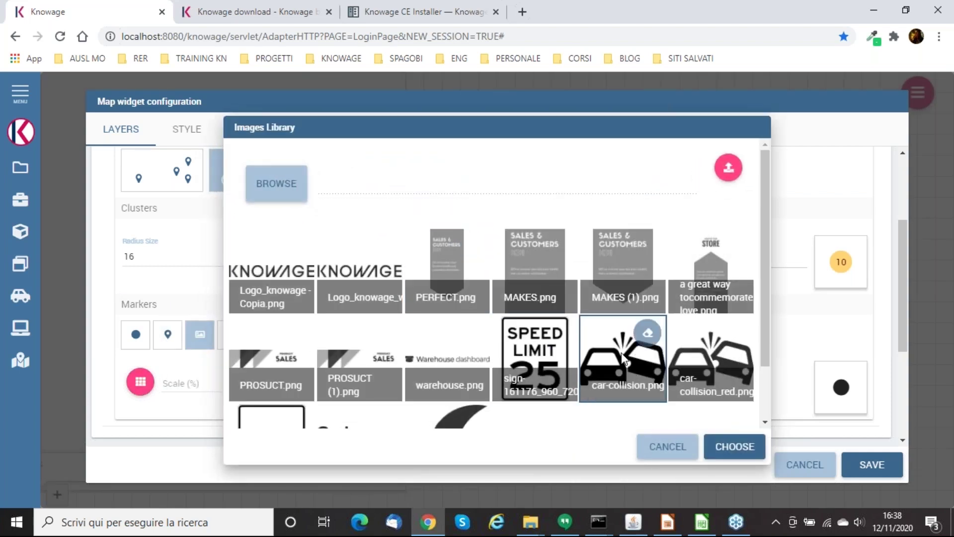
left_click(617, 357)
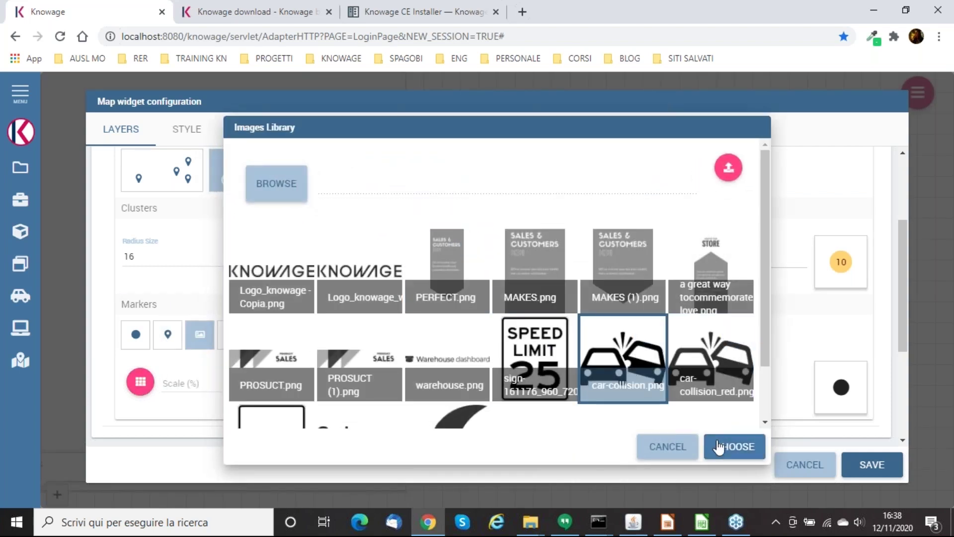
left_click(734, 447)
left_click(220, 376)
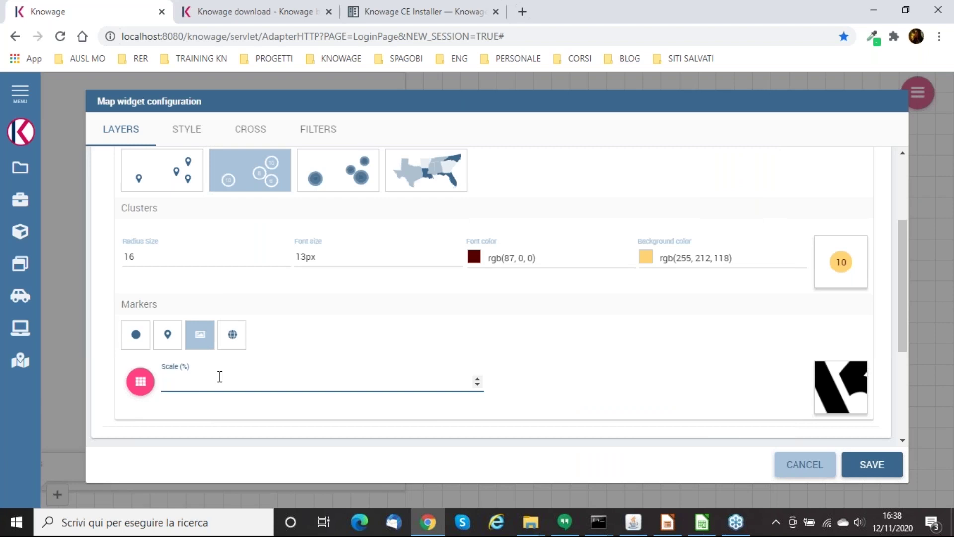
type("5")
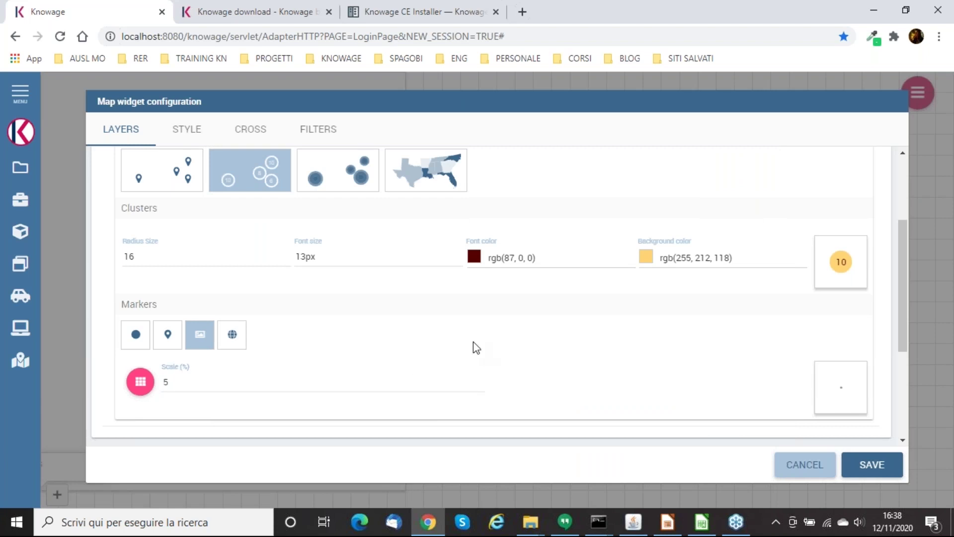
left_click(182, 383)
left_click(724, 397)
- Check the cluster and marker settings and save the map widget configuration
scroll(289, 282, "down", 2)
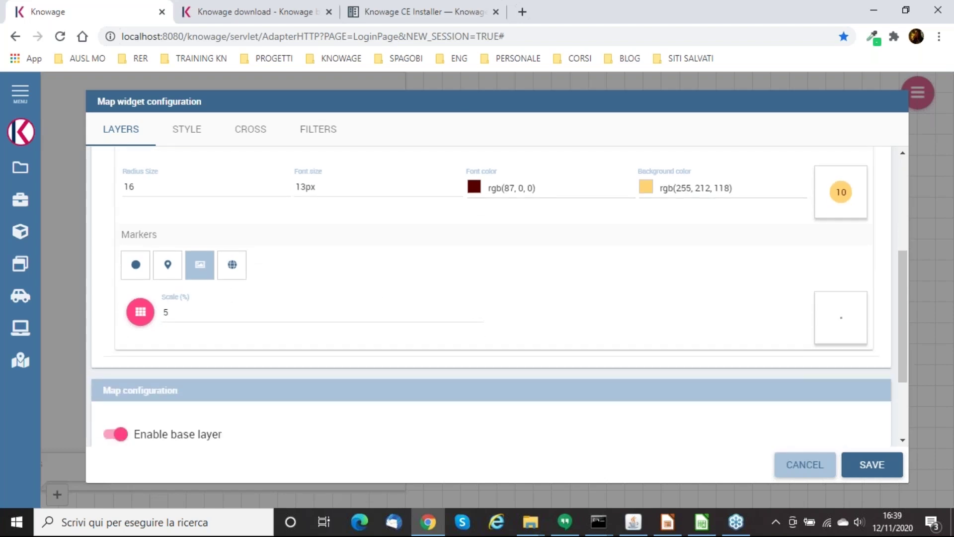
scroll(159, 338, "down", 1)
scroll(224, 323, "up", 4)
scroll(279, 314, "down", 4)
scroll(326, 288, "up", 6)
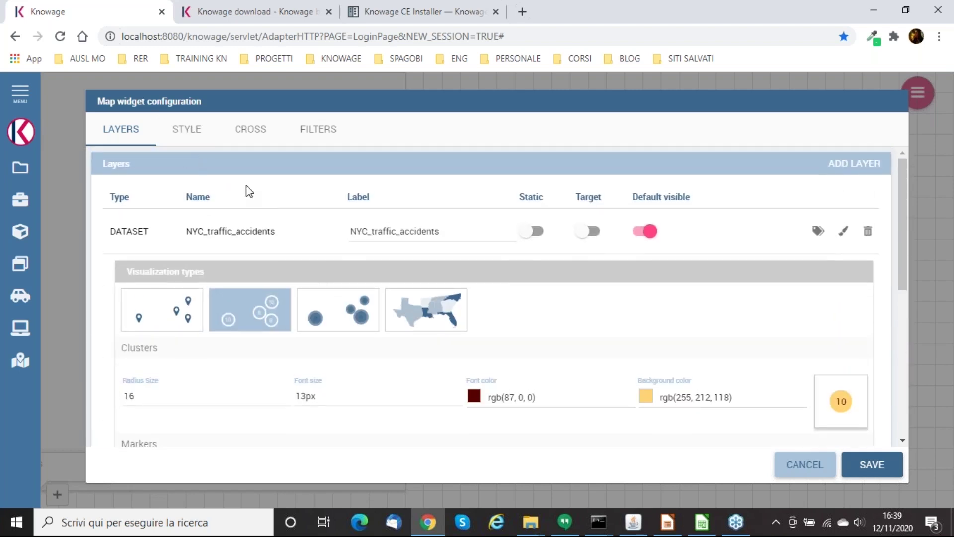
left_click(865, 464)
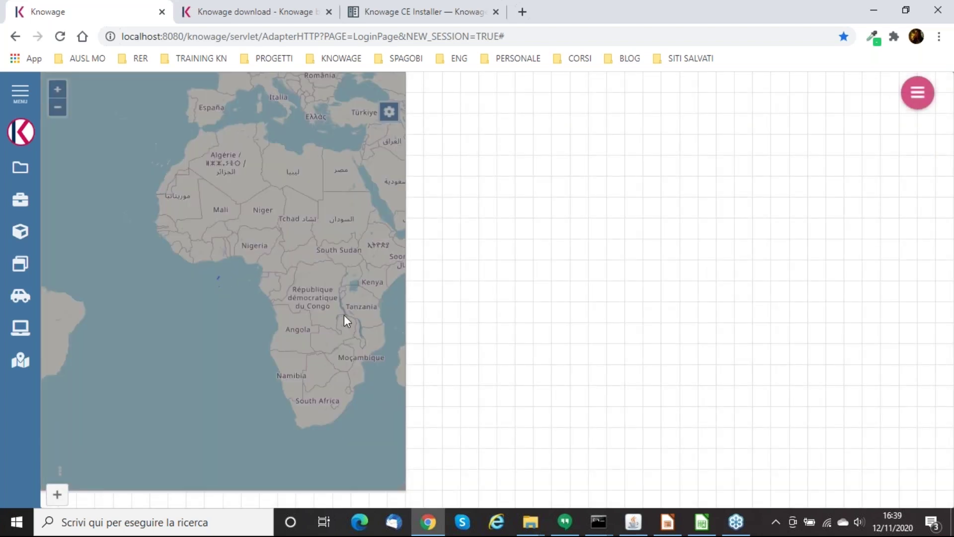
- Examine the accident clusters and individual car markers around New York on the map widget
scroll(189, 299, "up", 4)
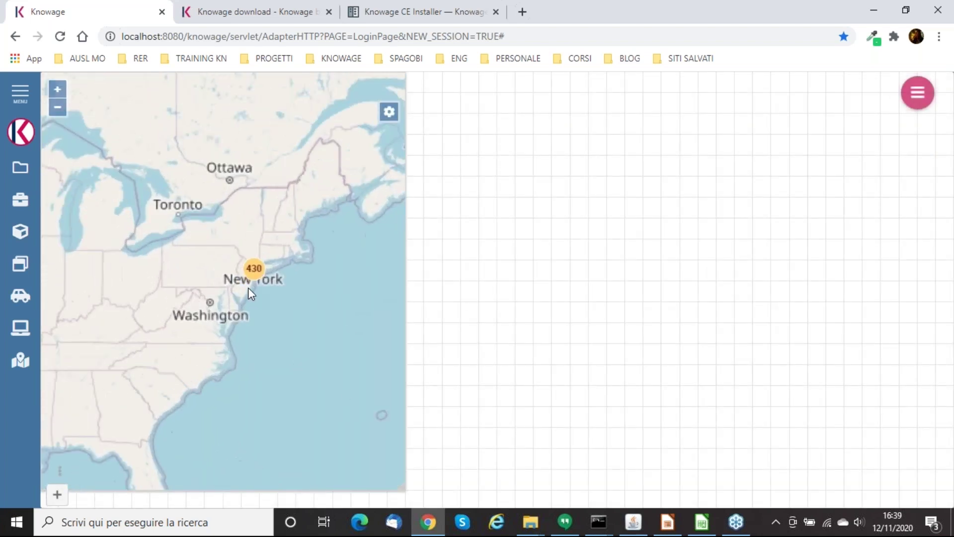
scroll(208, 273, "up", 3)
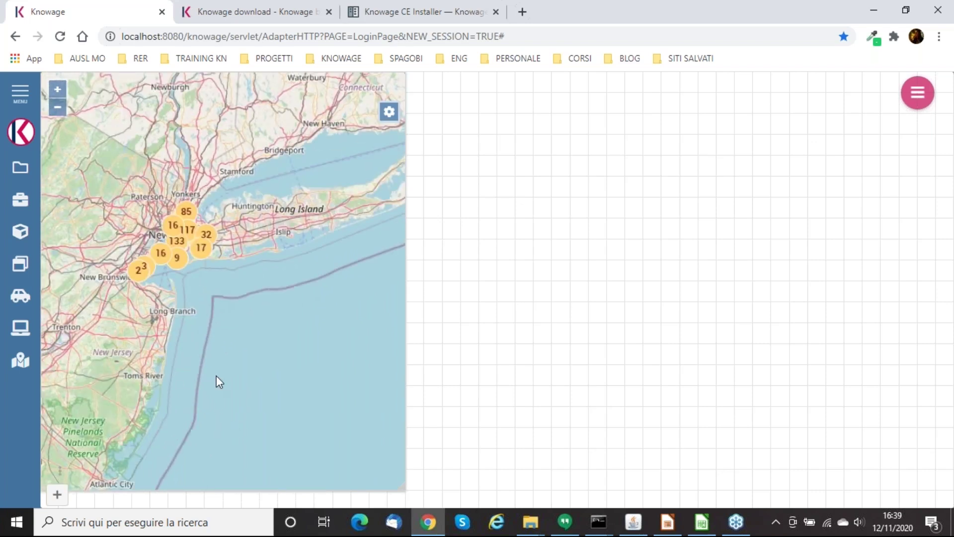
left_click_drag(215, 347, 248, 371)
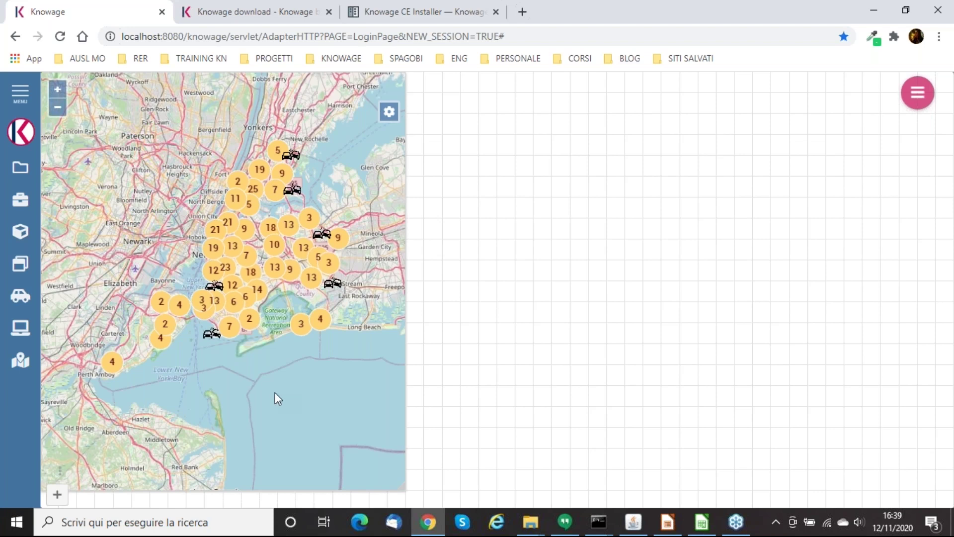
- Shorten and slightly widen the map widget and move it inward and down from the sheet's upper-left corner
left_click_drag(275, 392, 245, 397)
scroll(203, 350, "down", 1)
scroll(217, 345, "up", 1)
left_click_drag(215, 367, 245, 382)
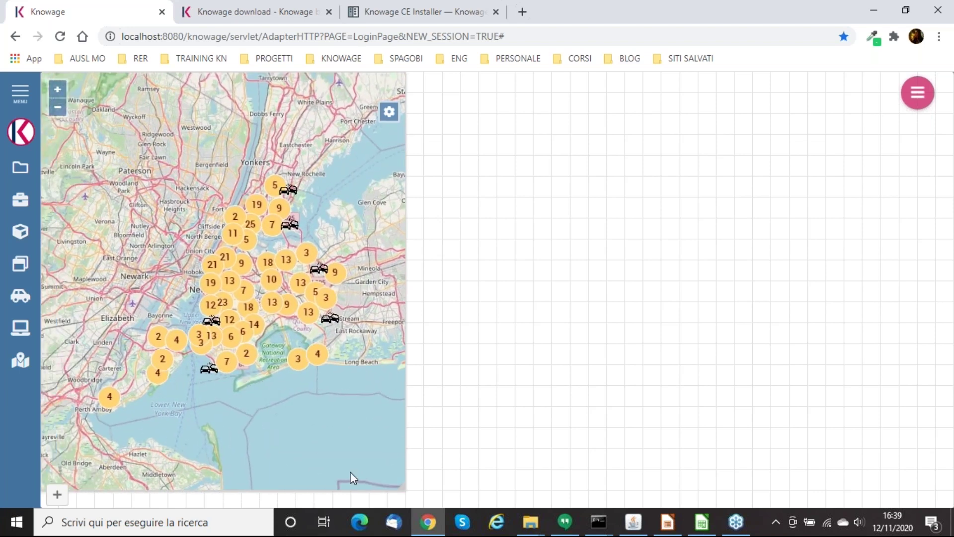
left_click_drag(396, 485, 421, 426)
mouse_move(61, 409)
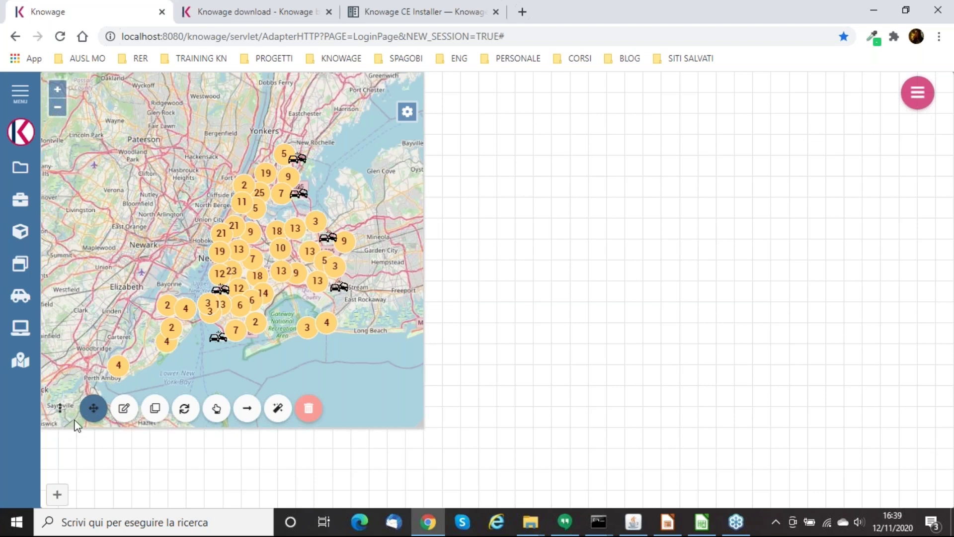
left_click_drag(87, 408, 128, 448)
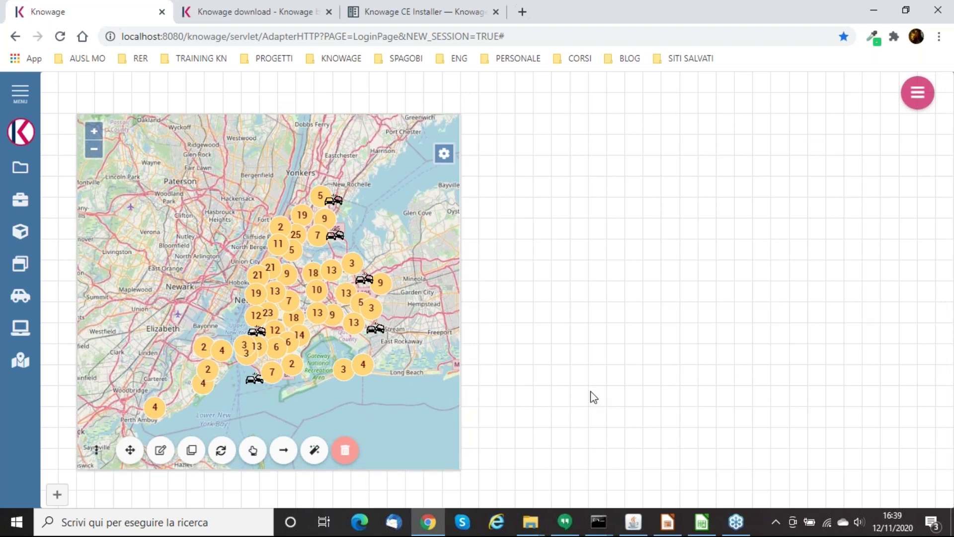
- Lower the map widget further and trim its height, leaving an empty band above it, and recenter the map on the clusters
left_click_drag(130, 449, 129, 468)
left_click_drag(456, 486, 452, 467)
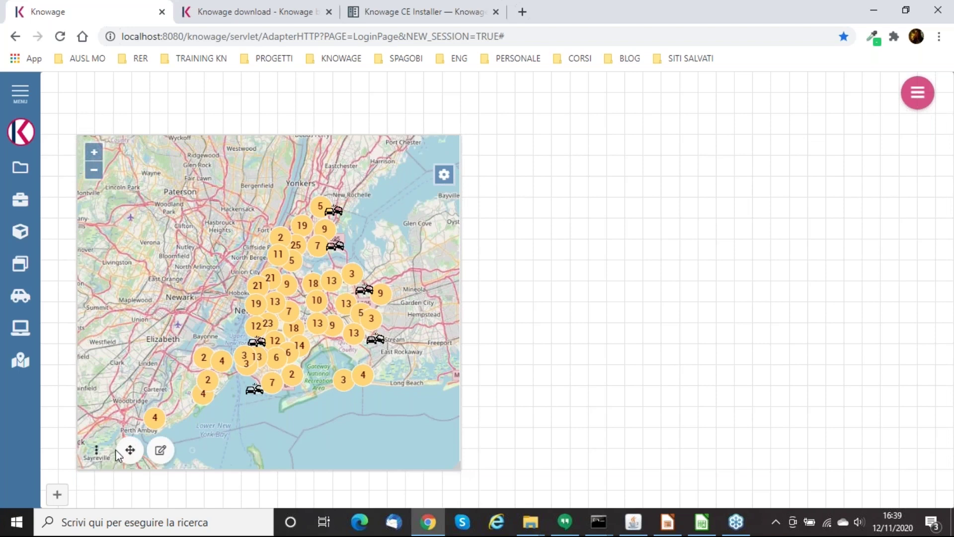
left_click_drag(128, 449, 126, 469)
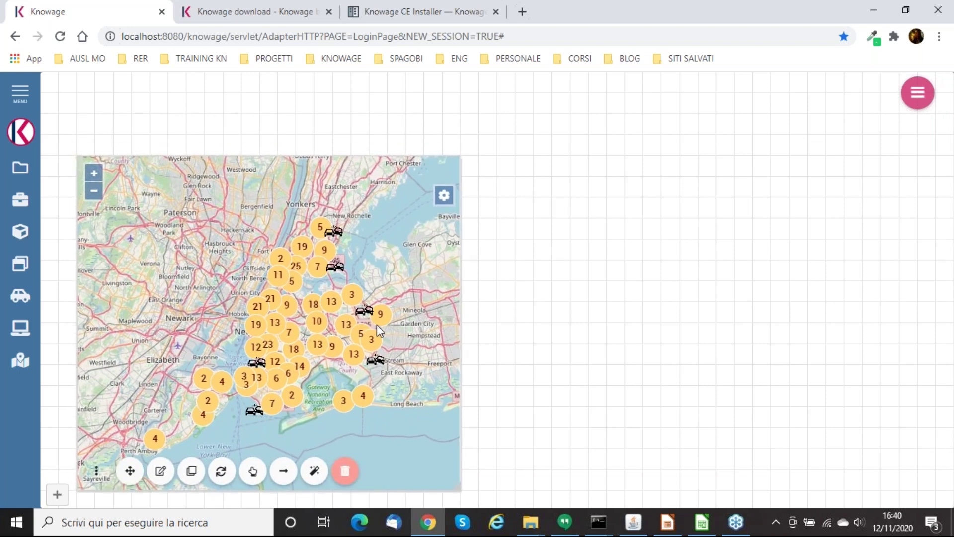
left_click_drag(390, 324, 352, 306)
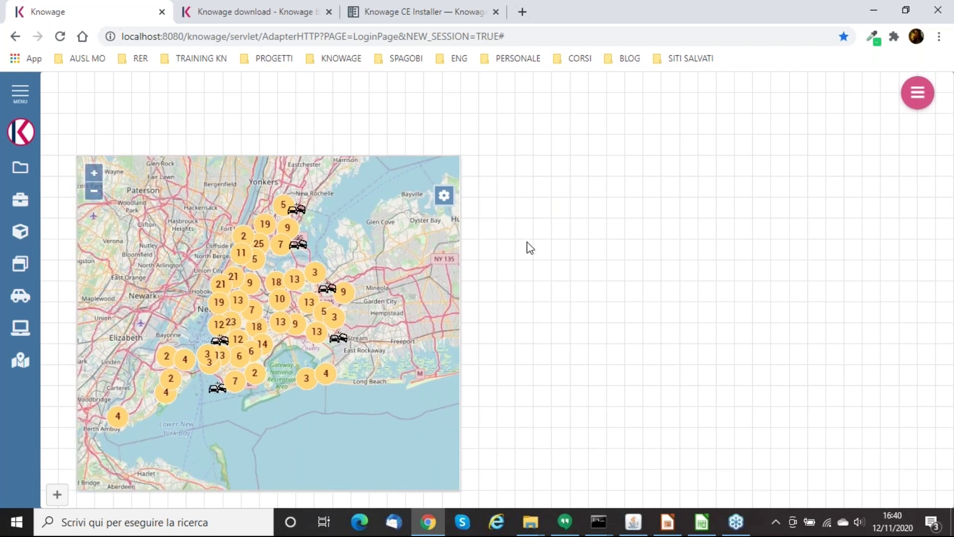
- Add a text widget to the cockpit sheet containing "New York city traffic accidents"
mouse_move(918, 92)
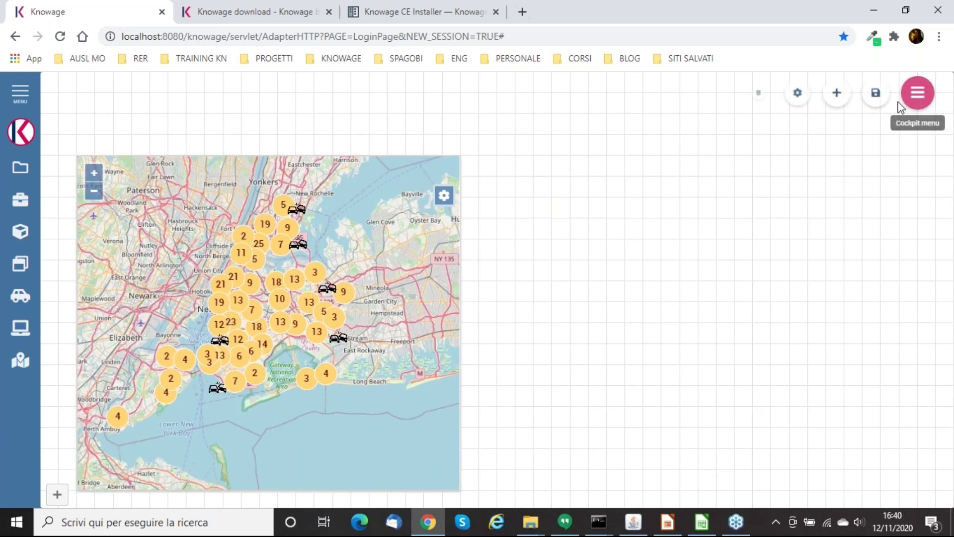
left_click(837, 93)
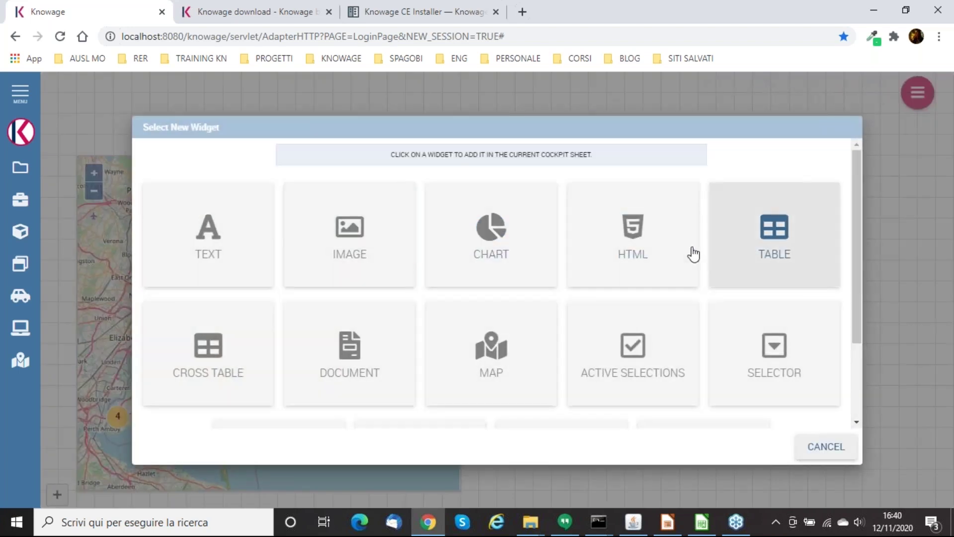
left_click(228, 230)
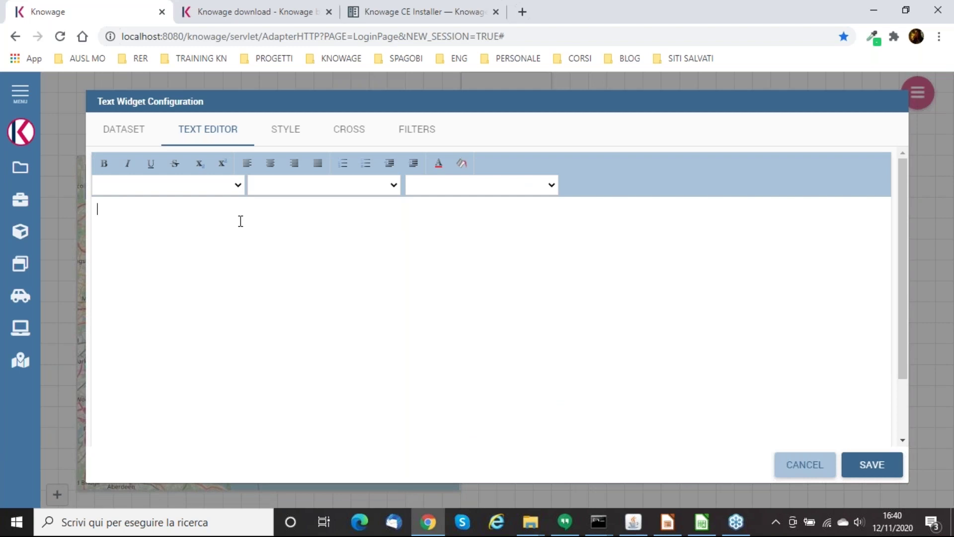
left_click(241, 221)
type("New York city traffic accidents")
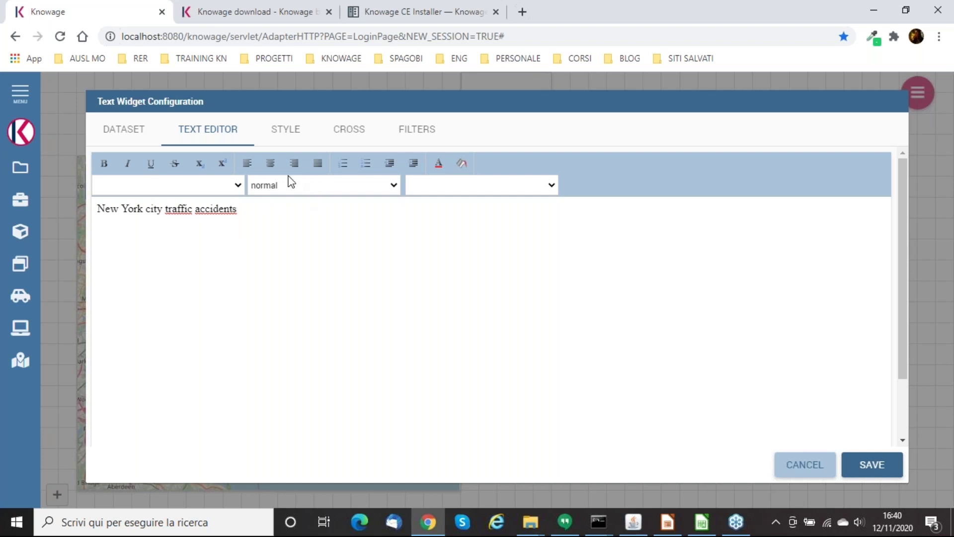
- Center the whole title text and format it as Header 2
key("ctrl+a")
left_click(271, 163)
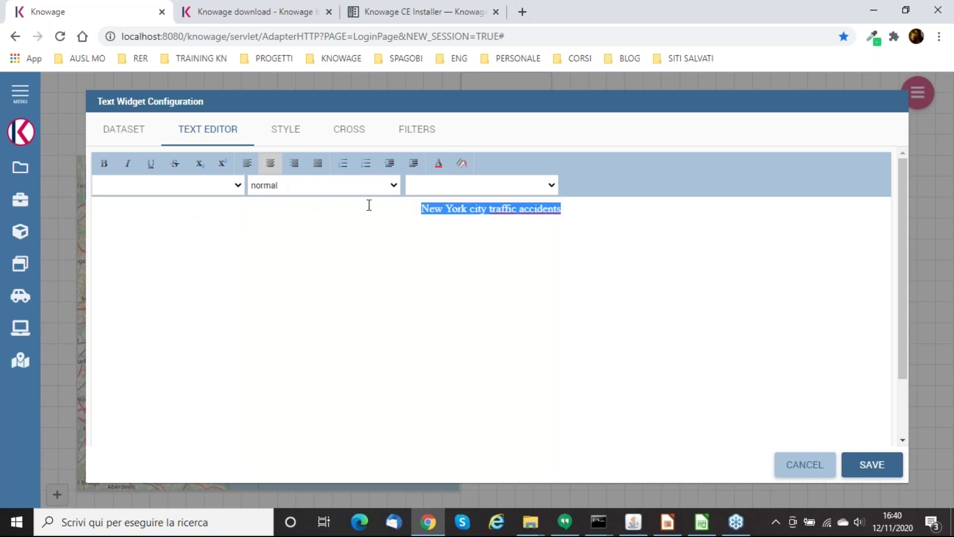
left_click(465, 188)
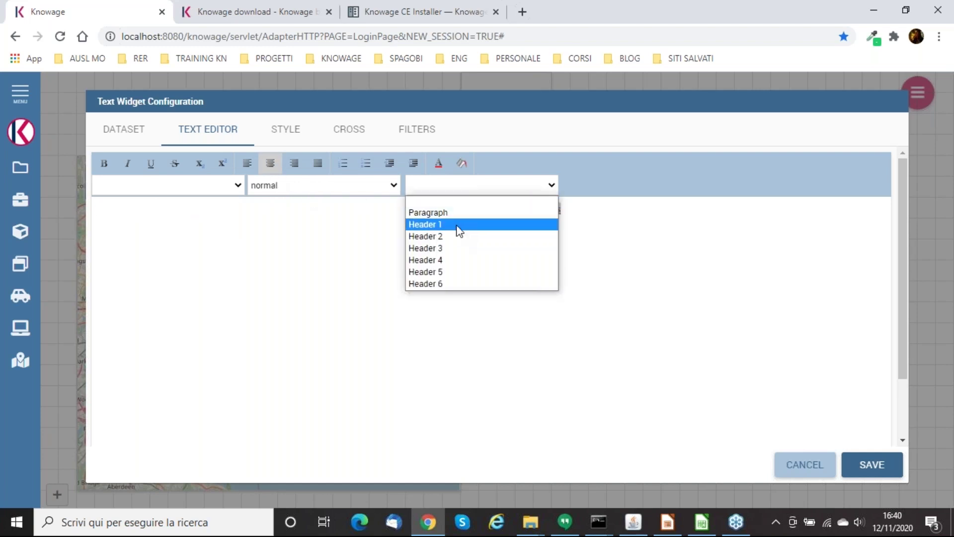
left_click(447, 236)
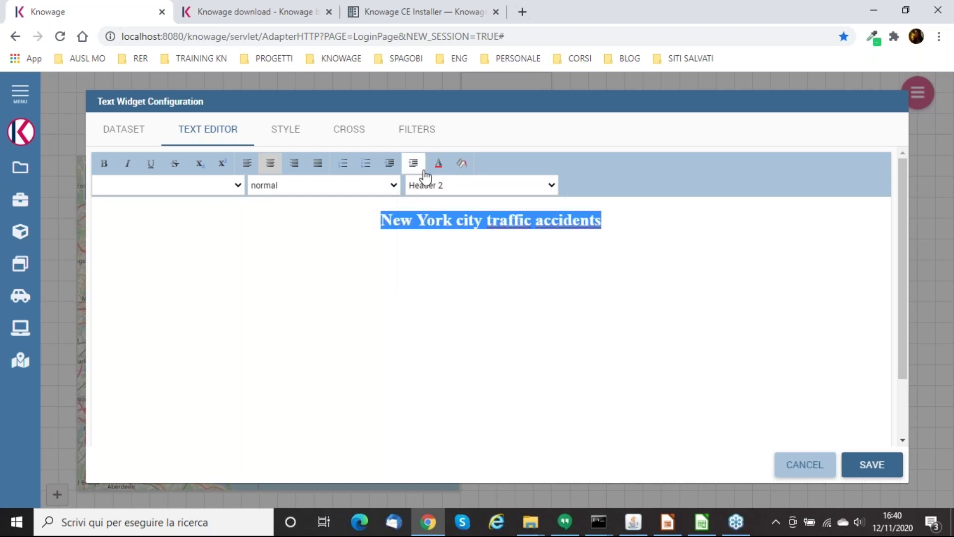
left_click(438, 163)
left_click(532, 182)
left_click(482, 272)
left_click(277, 187)
left_click(471, 247)
- Set the title text's font to Arial and save the text widget configuration
left_click(467, 221)
triple_click(461, 224)
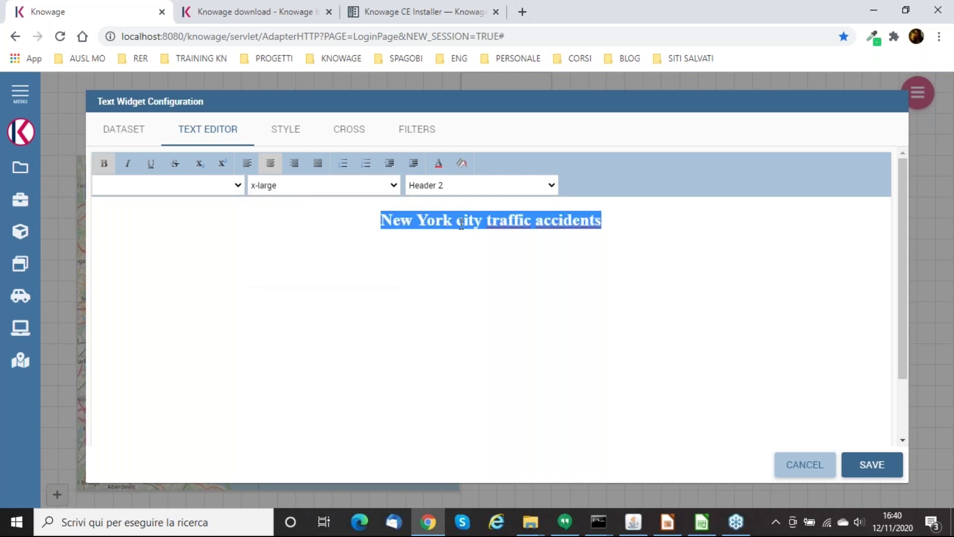
left_click(237, 185)
left_click(211, 224)
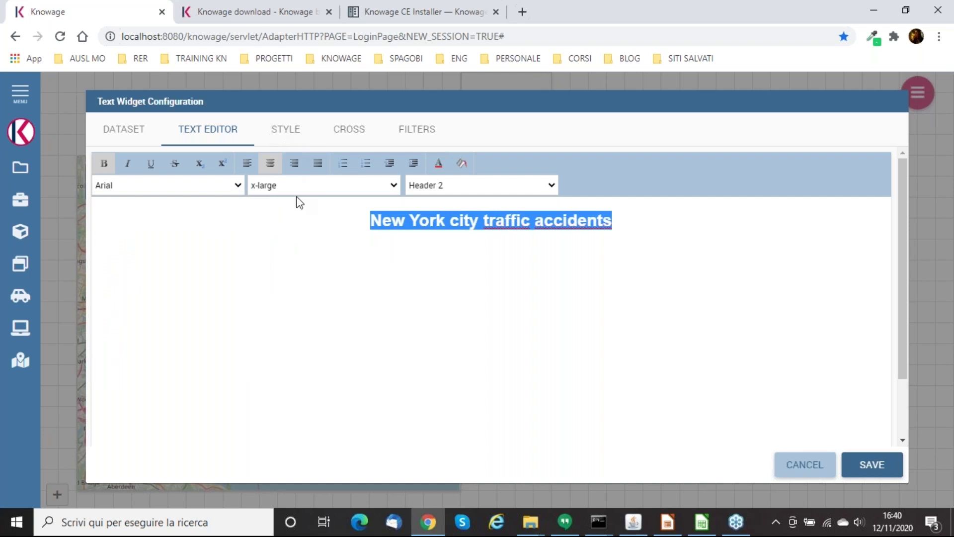
left_click(889, 469)
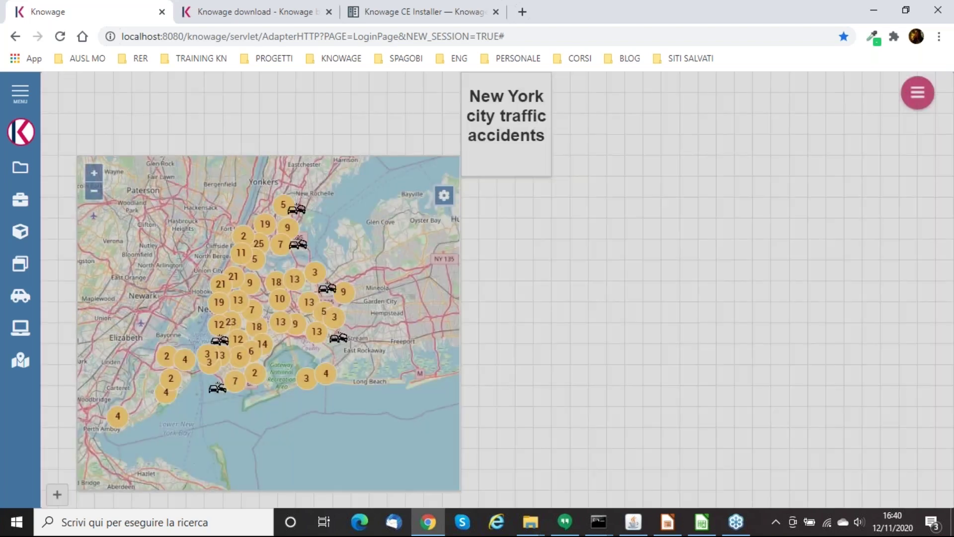
- Resize the title widget into a wide, low banner that fits the text on one line and place it above the map
left_click_drag(545, 171, 759, 116)
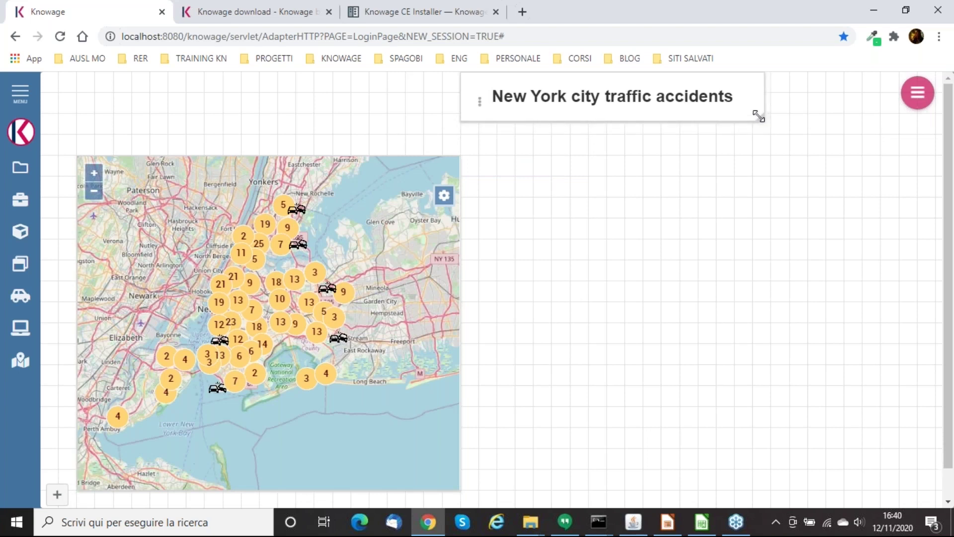
left_click_drag(481, 113, 366, 113)
left_click_drag(621, 130, 655, 128)
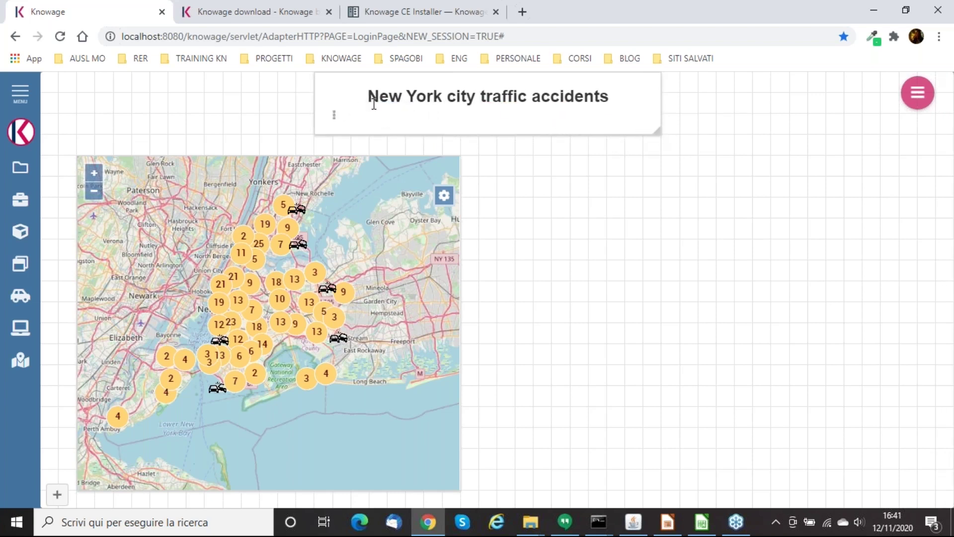
left_click(333, 118)
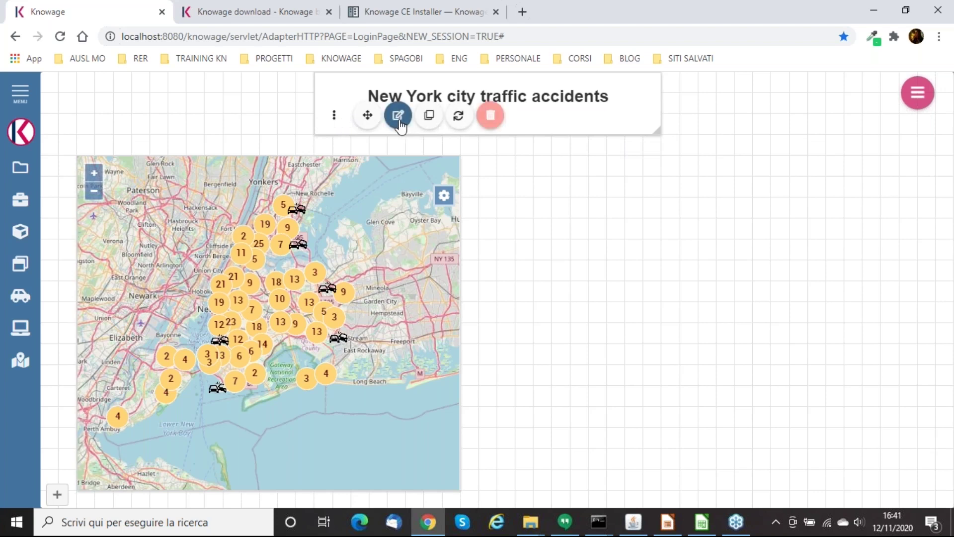
left_click(396, 117)
left_click(273, 130)
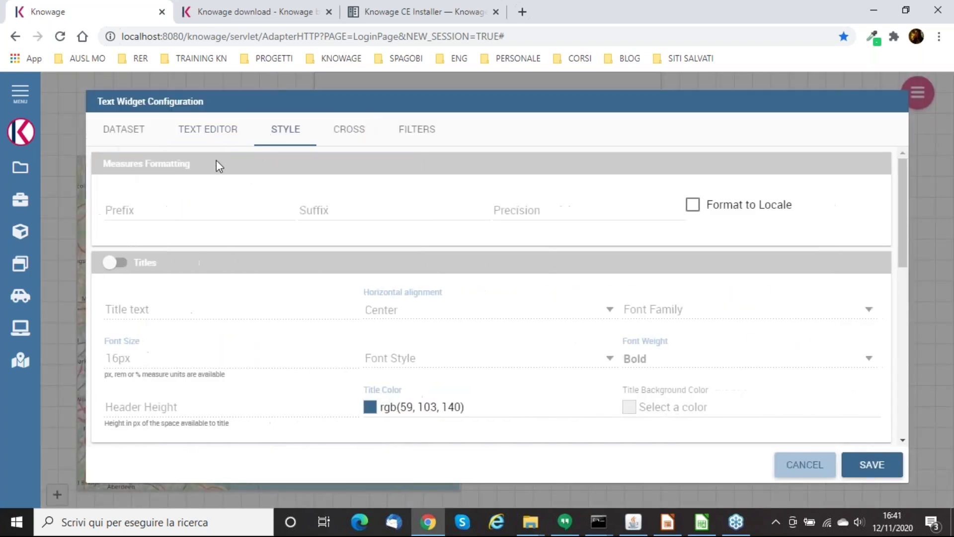
scroll(124, 269, "down", 4)
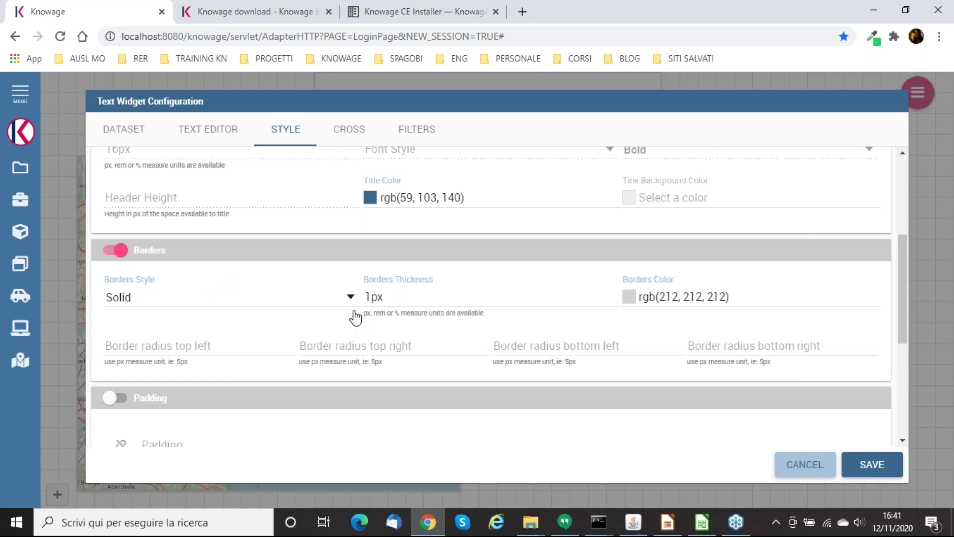
left_click(806, 473)
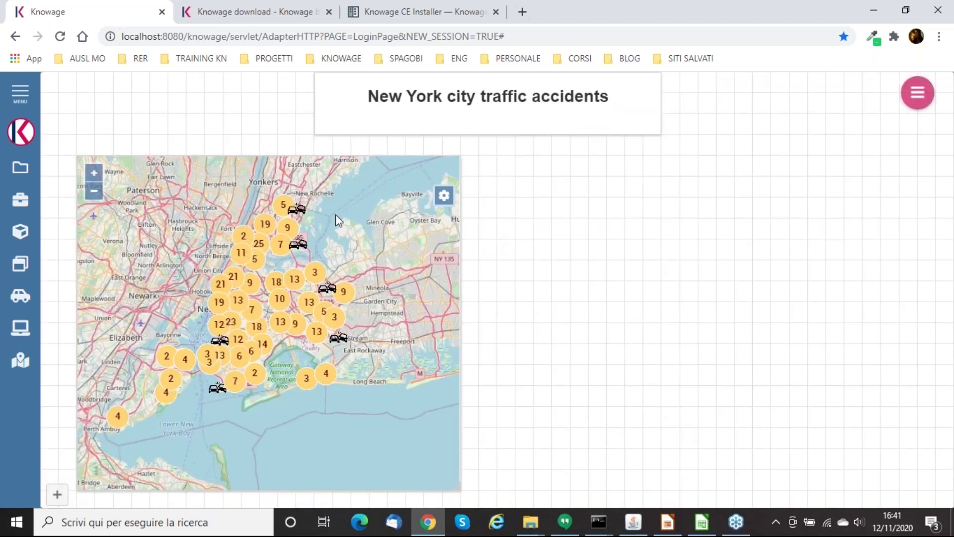
- Set the sheets' background color to rgb(219, 219, 219) in the general cockpit settings
mouse_move(917, 94)
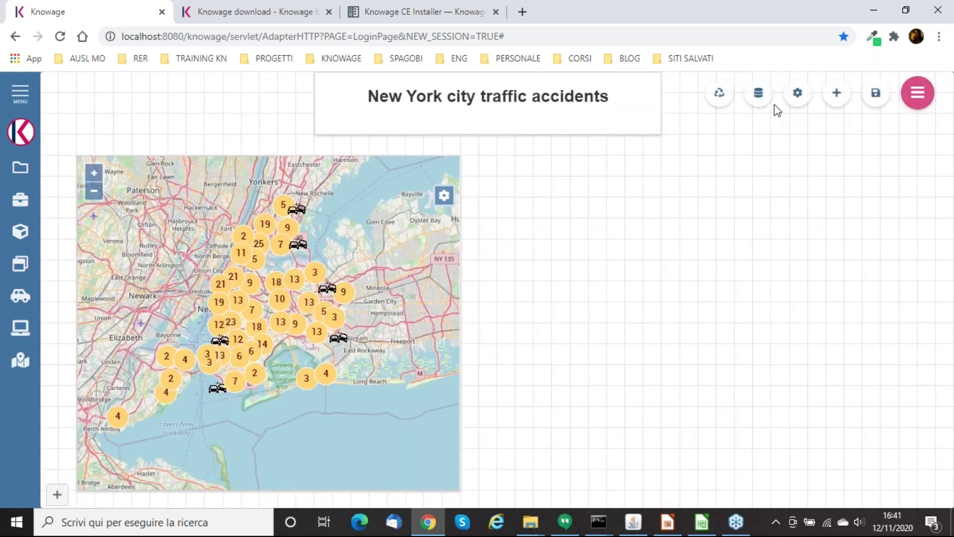
left_click(796, 95)
scroll(110, 250, "down", 3)
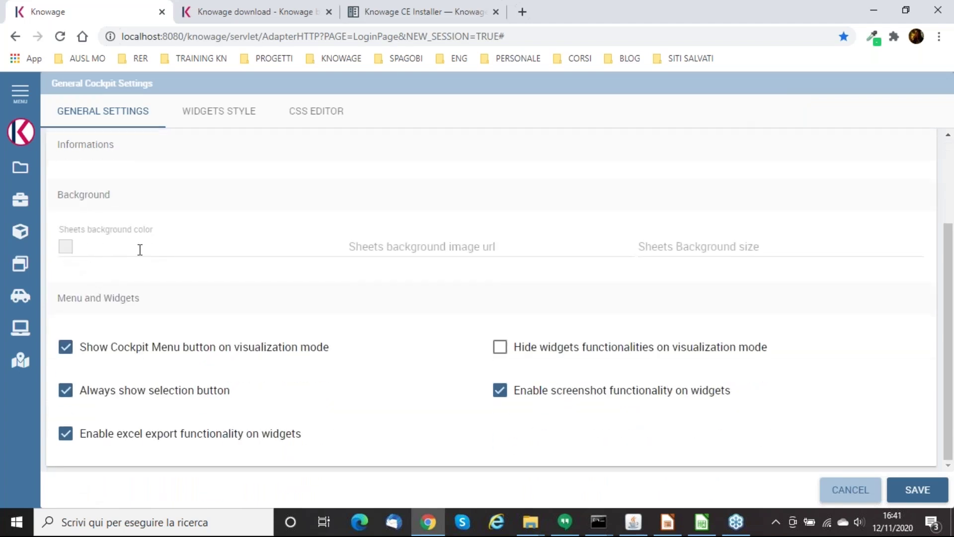
left_click(66, 251)
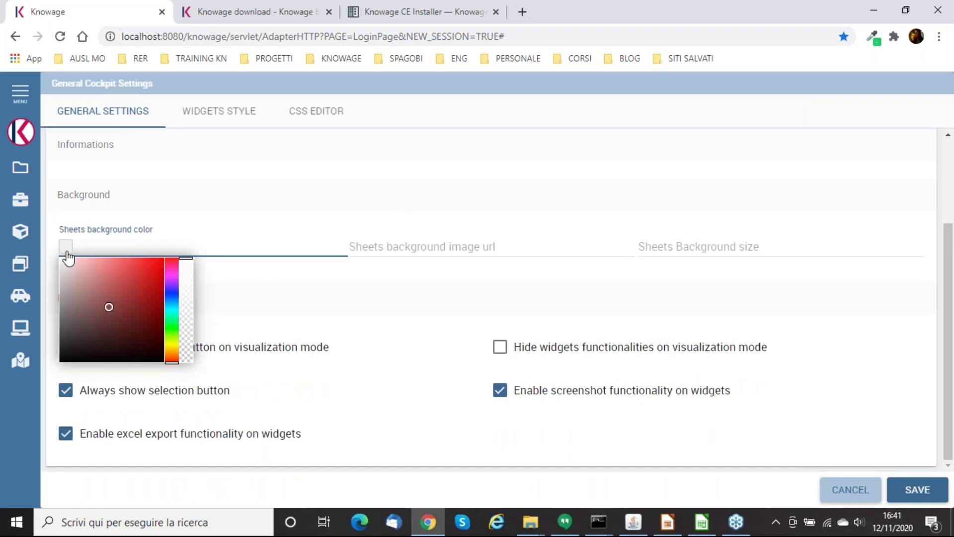
left_click(109, 308)
left_click(181, 299)
left_click(173, 294)
left_click_drag(109, 308, 57, 272)
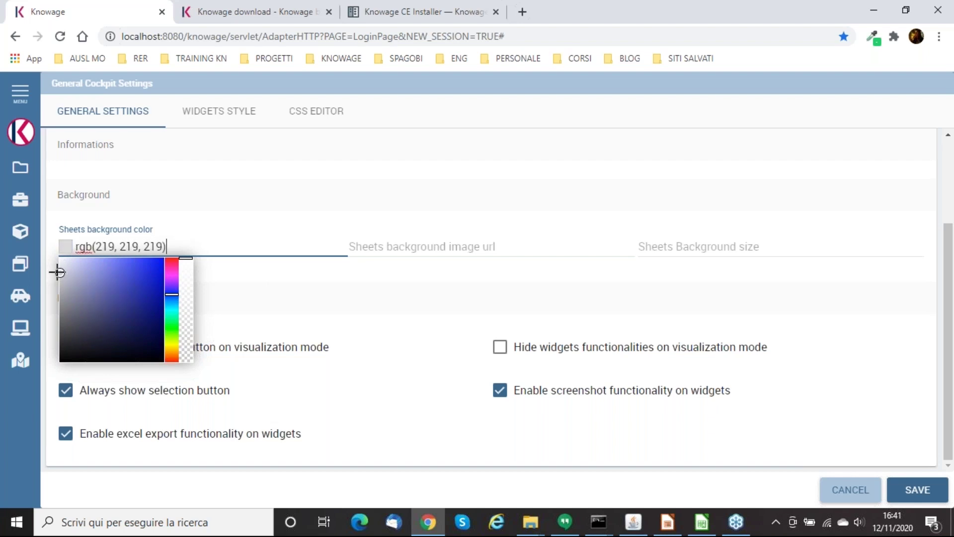
left_click(254, 306)
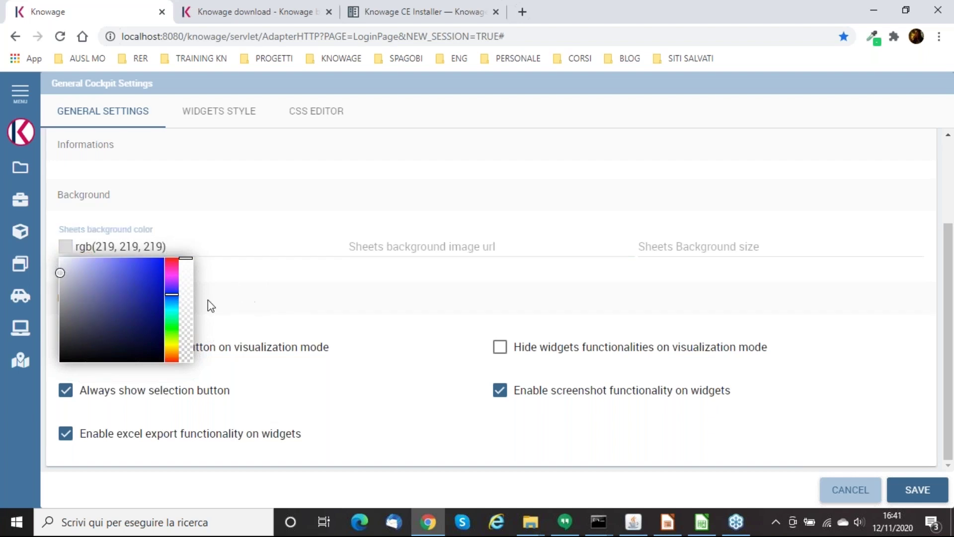
left_click(119, 409)
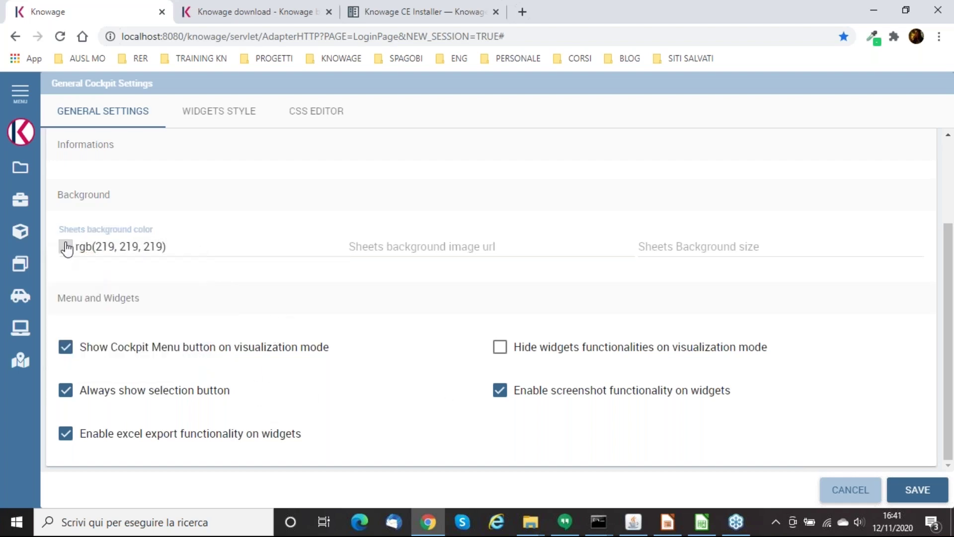
- Set the border radius of all four corners to 20 px in the general widgets style and save the cockpit settings
scroll(154, 231, "up", 3)
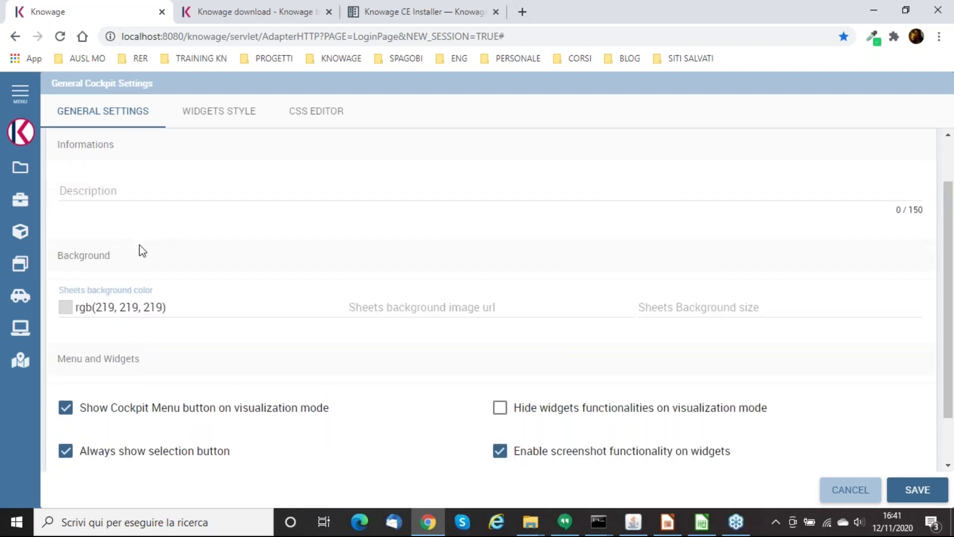
left_click(209, 111)
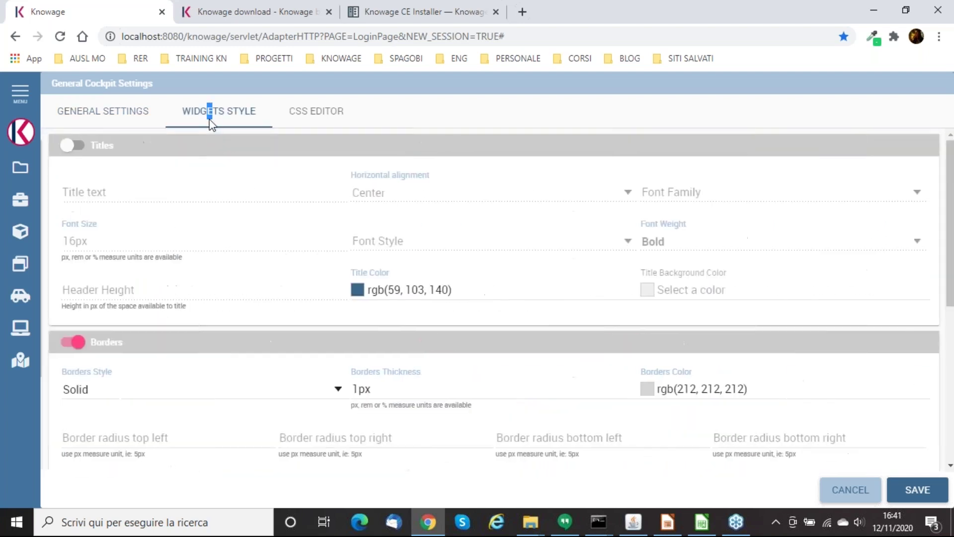
scroll(134, 298, "down", 2)
left_click(128, 370)
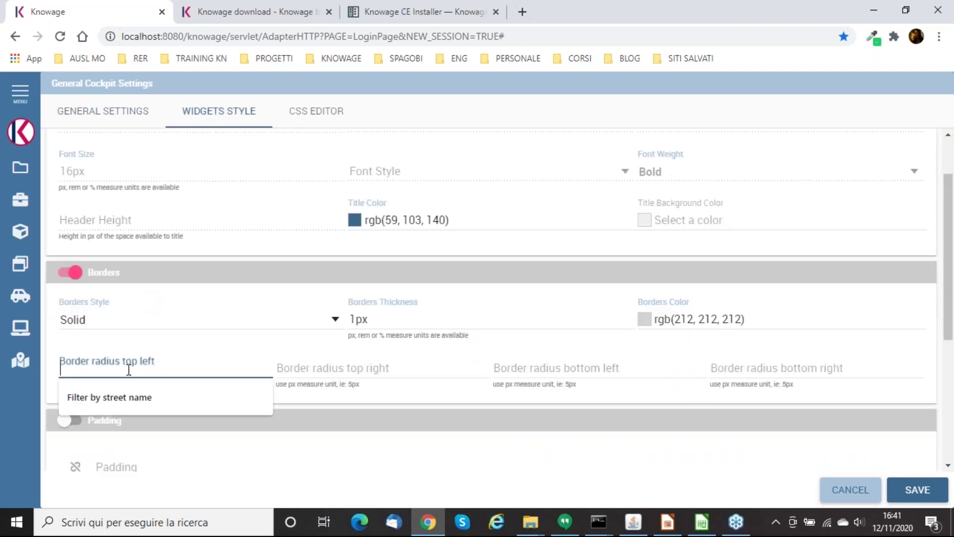
type("20")
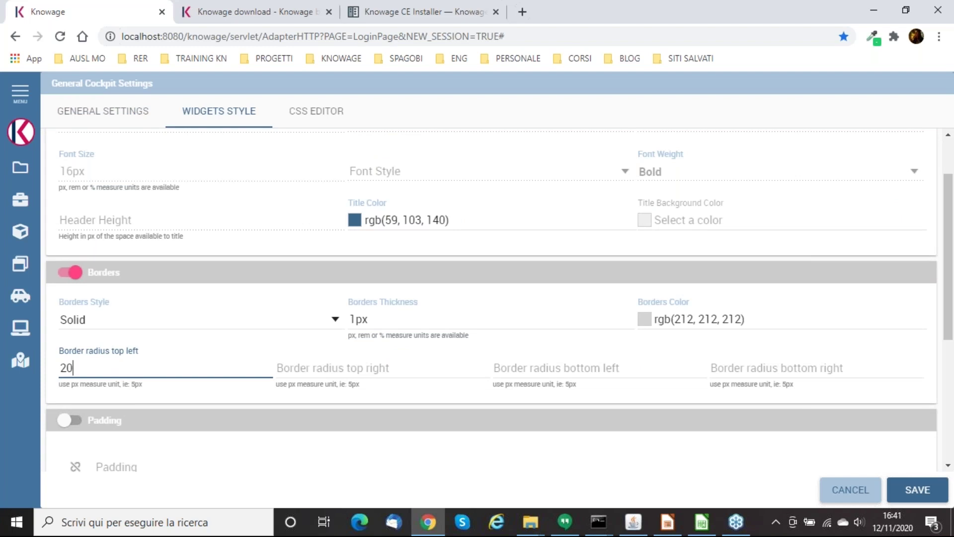
key("ctrl+a")
key("ctrl+c")
left_click(361, 370)
key("ctrl+v")
left_click(533, 368)
key("ctrl+v")
left_click(777, 373)
key("ctrl+v")
left_click(916, 492)
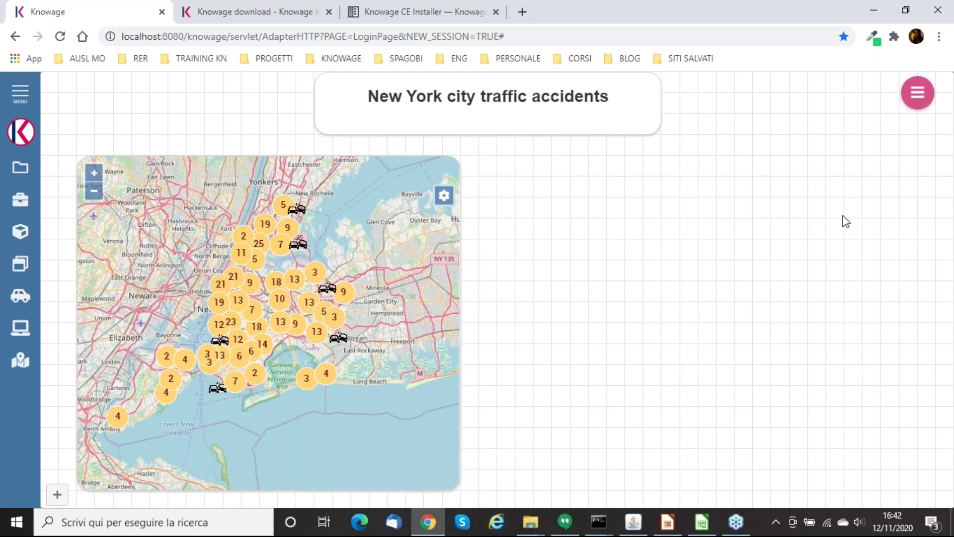
- Add a chart widget to the cockpit sheet and choose its dataset
left_click(903, 93)
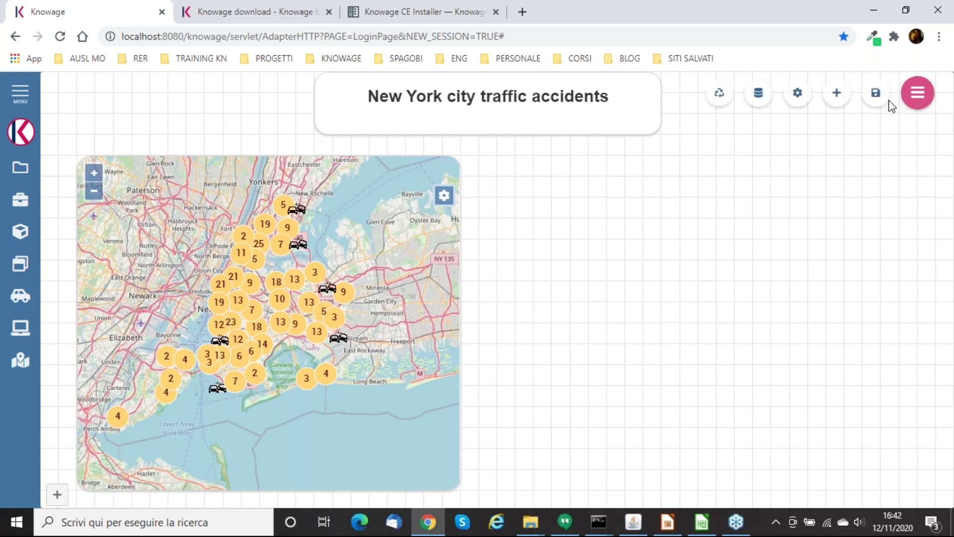
left_click(836, 94)
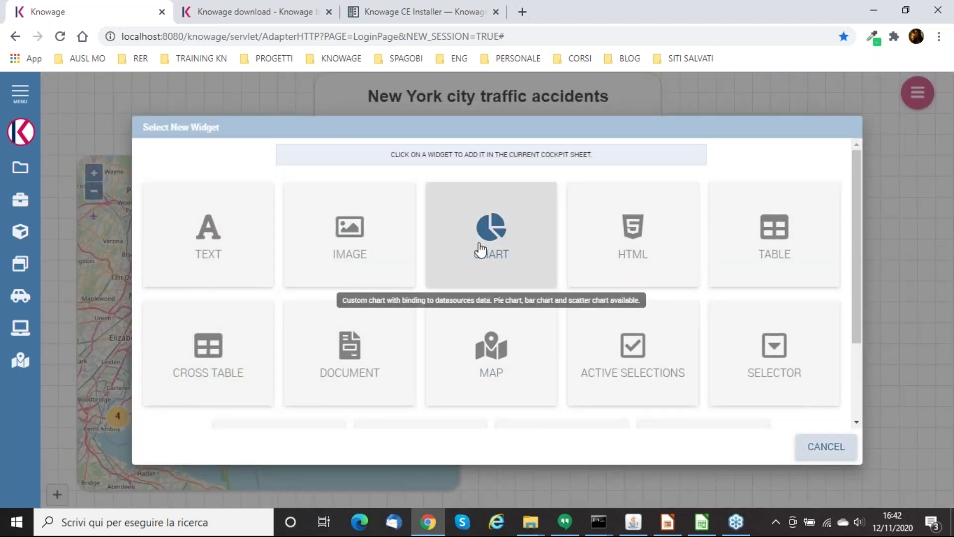
left_click(477, 248)
left_click(145, 184)
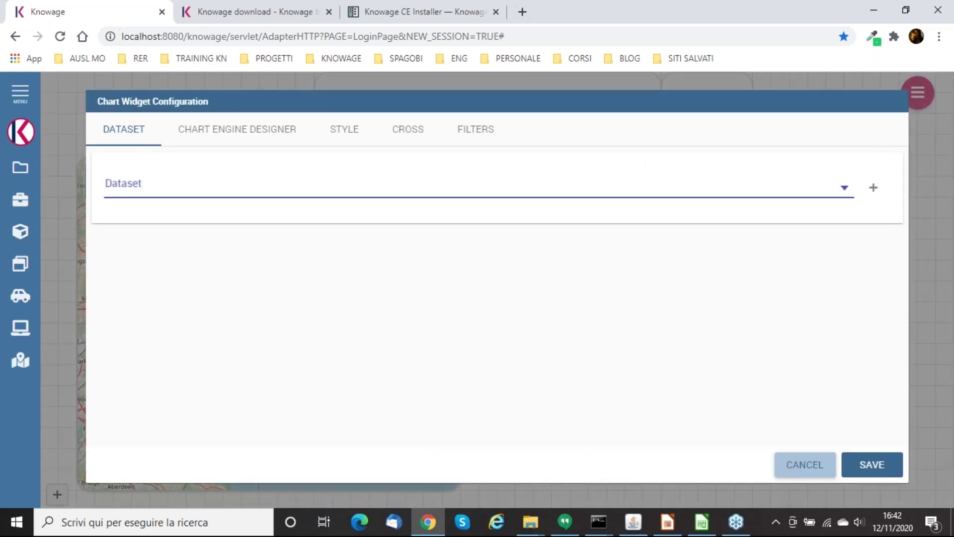
left_click(150, 191)
- Keep the bar chart type and define Borough as the chart's category
left_click(226, 134)
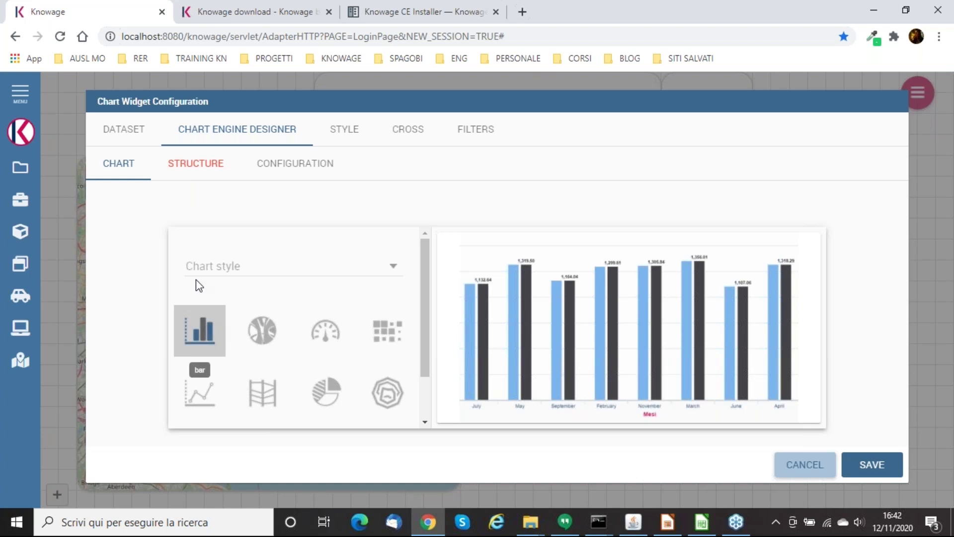
left_click(190, 167)
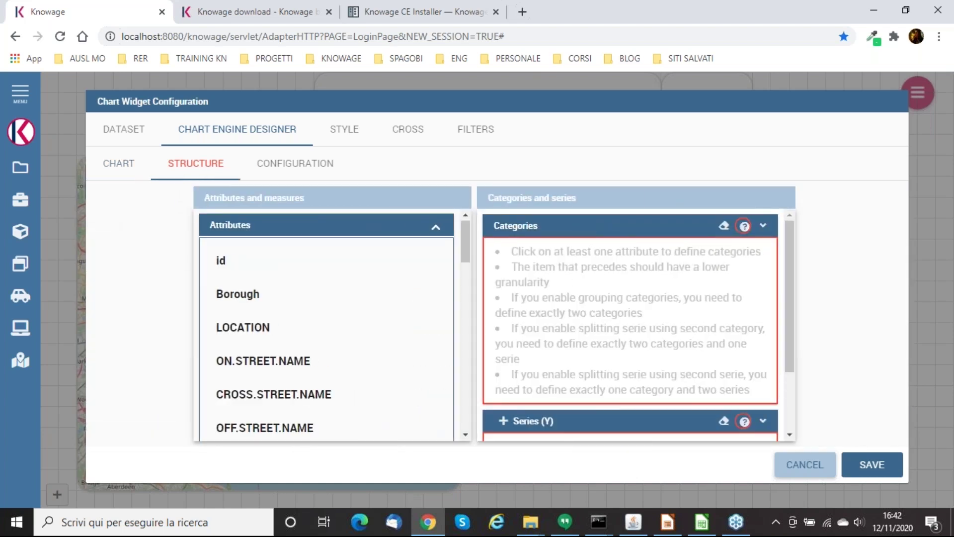
scroll(377, 320, "down", 10)
scroll(382, 326, "up", 10)
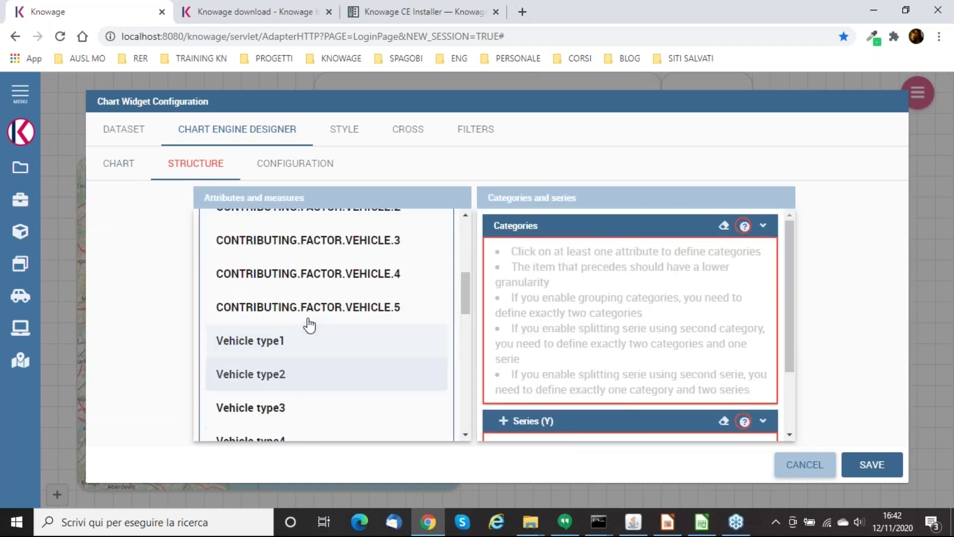
scroll(257, 303, "up", 3)
left_click(252, 300)
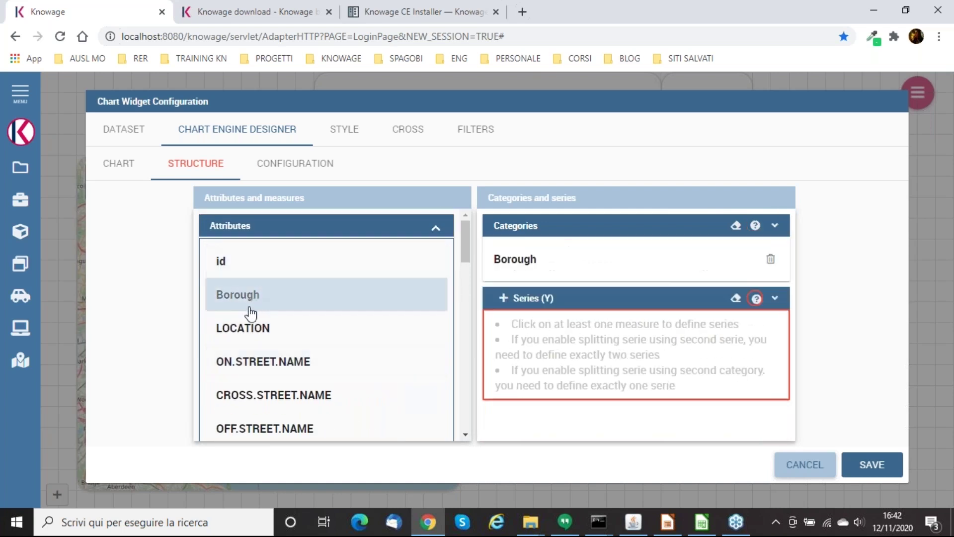
- Add the measures Pedestrians_injured, Cyclist_injured and Motorist_injured as the chart's Y series
left_click(436, 230)
scroll(308, 338, "down", 5)
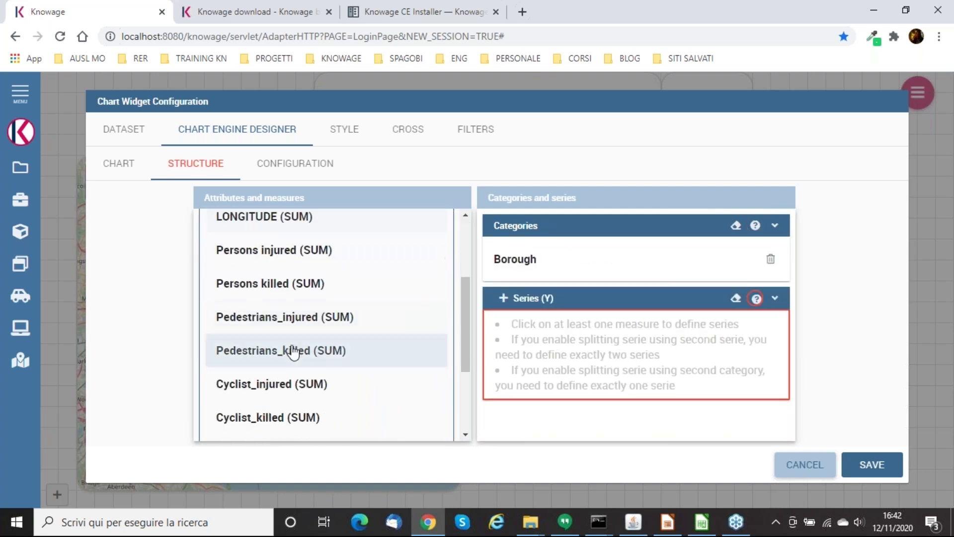
scroll(297, 336, "up", 2)
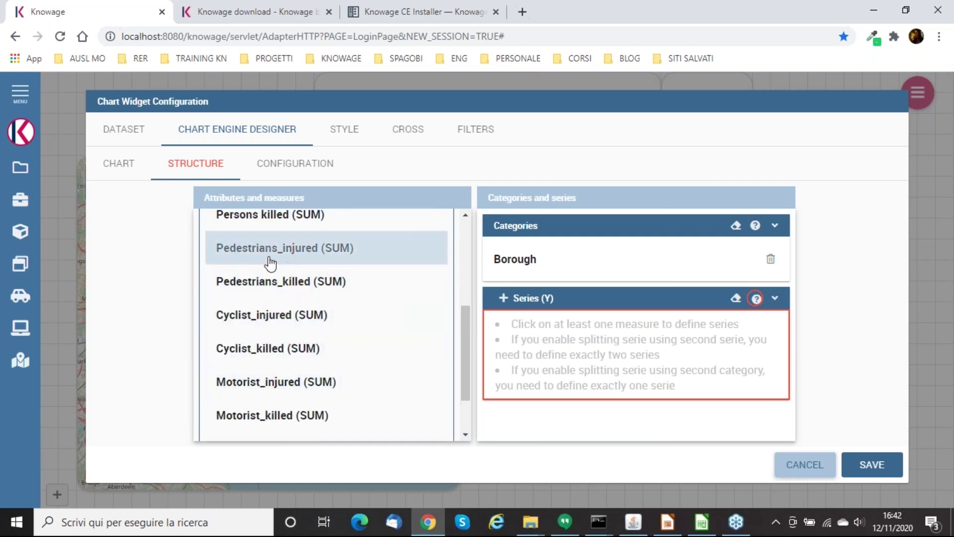
left_click(276, 249)
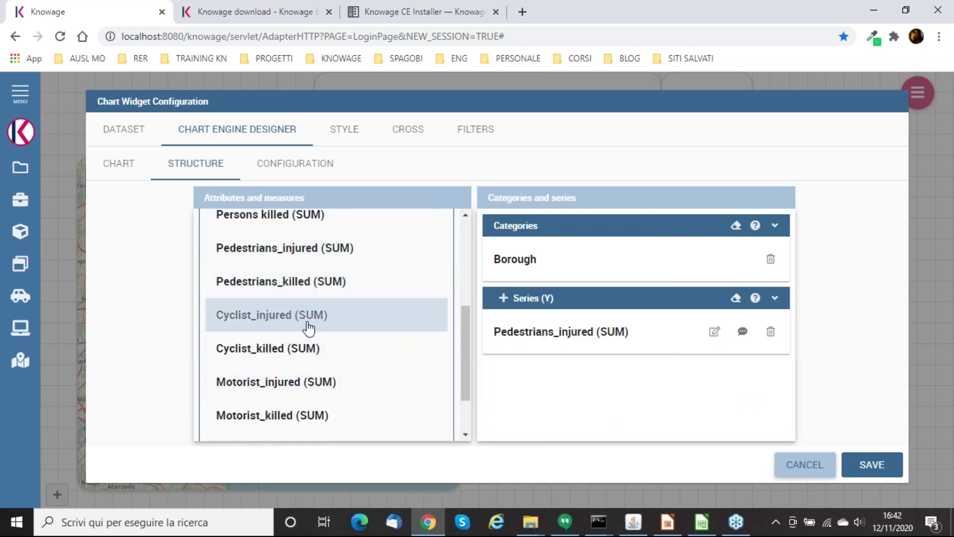
left_click(275, 317)
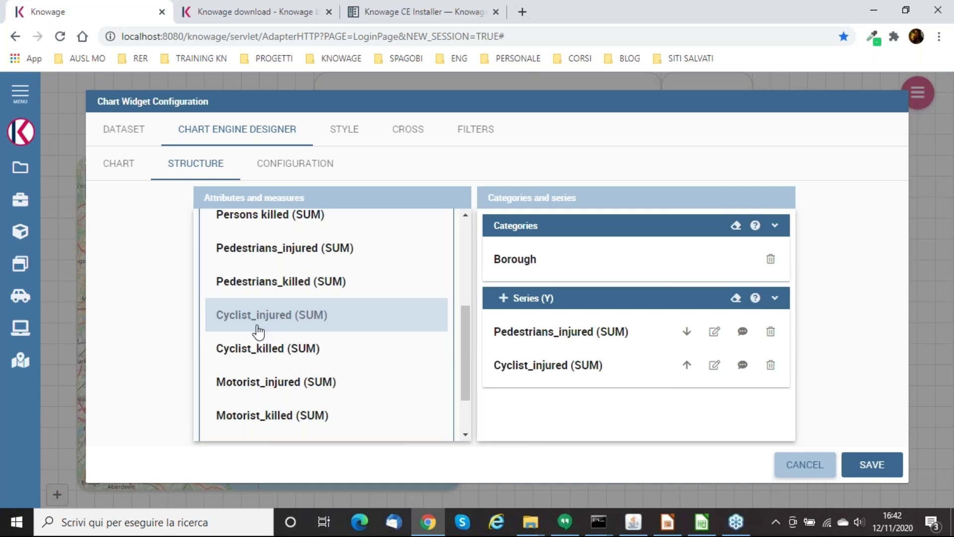
scroll(258, 331, "down", 2)
left_click(271, 316)
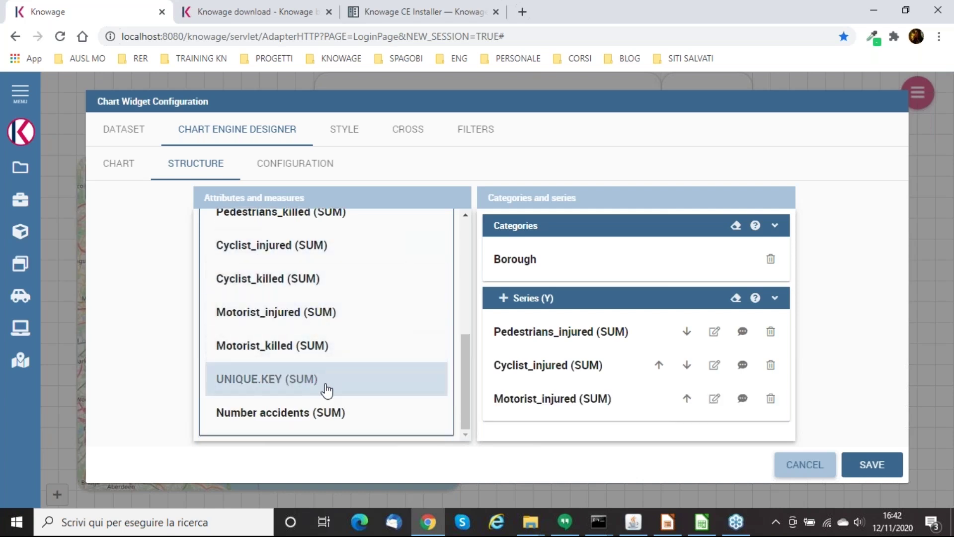
scroll(326, 387, "up", 5)
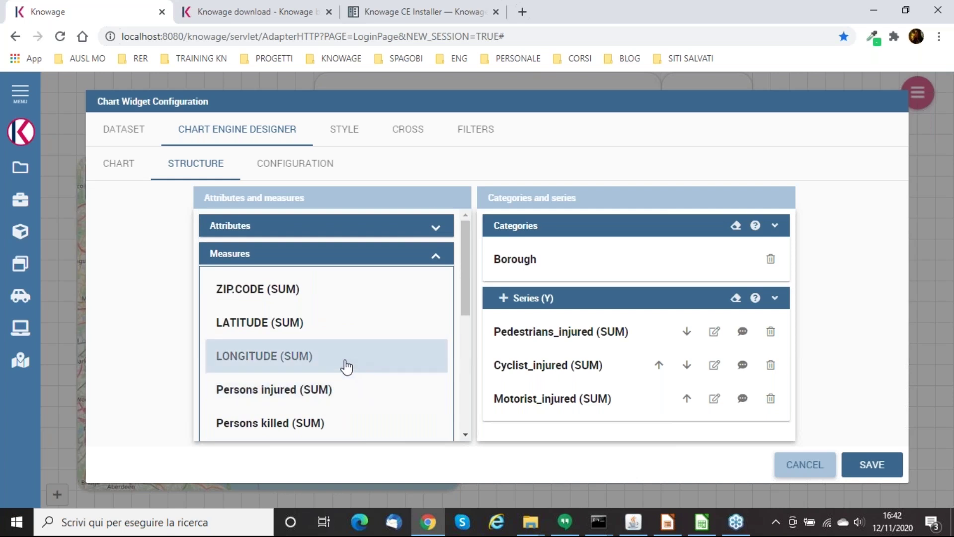
- Rename the three series to Motorist injured, Cyclist injured and Pedestrians injured, replacing each underscore with a space
left_click(714, 332)
left_click(786, 374)
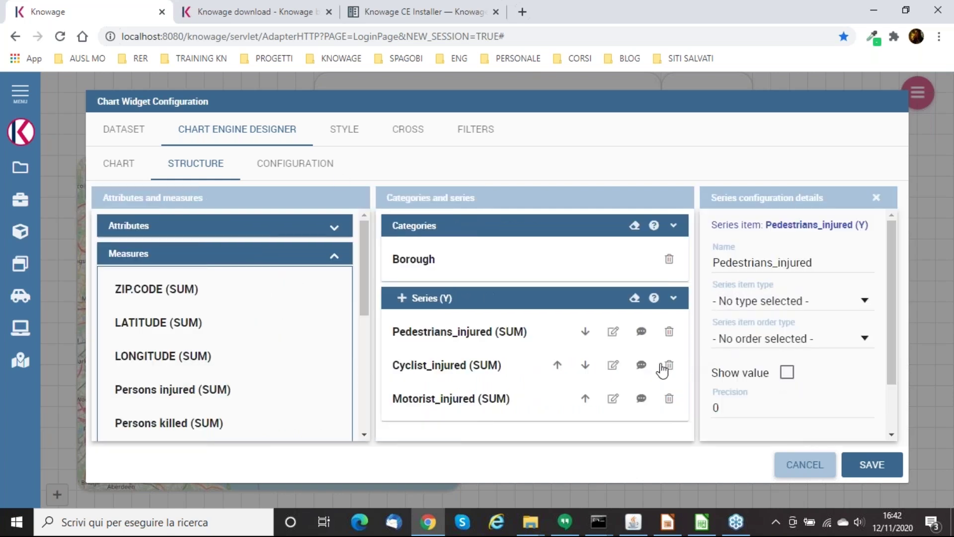
left_click(786, 372)
left_click(613, 399)
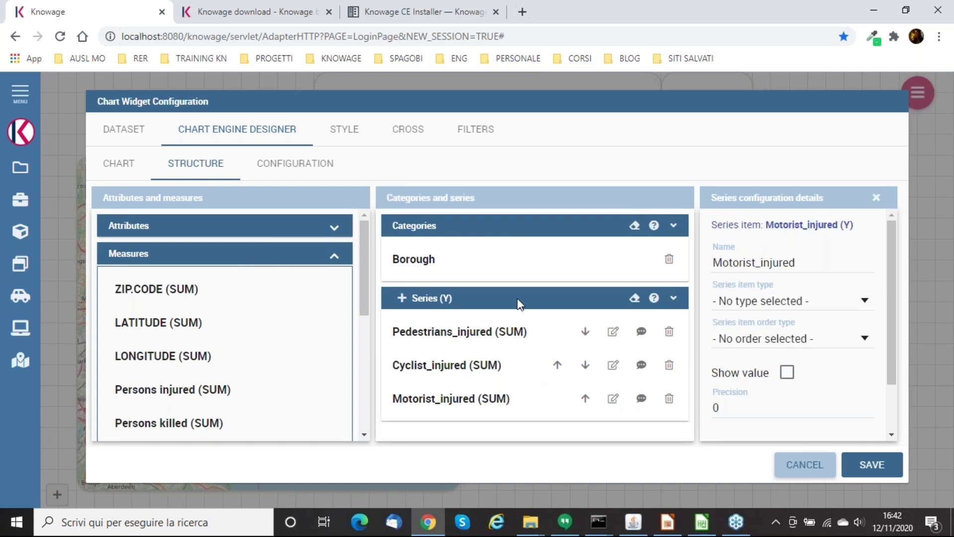
left_click(759, 262)
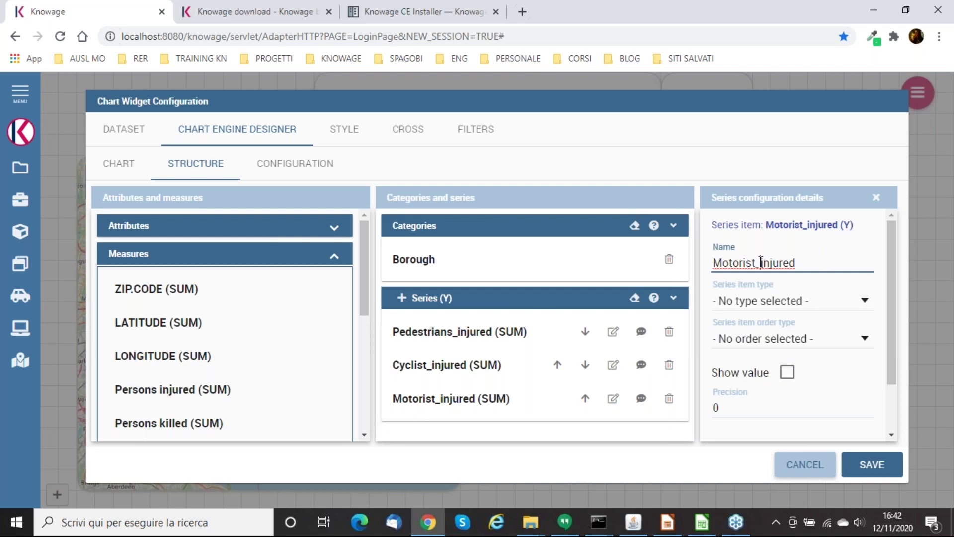
left_click(613, 365)
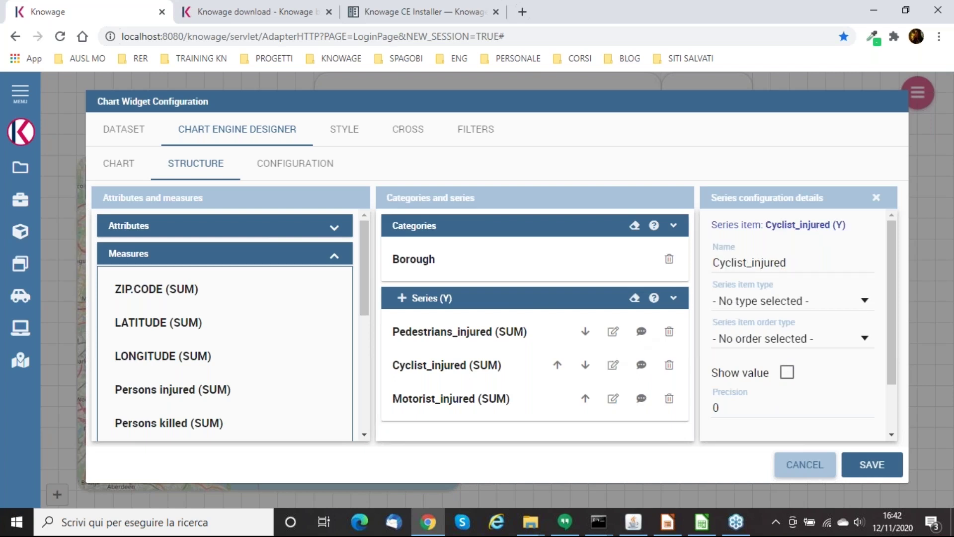
left_click(746, 262)
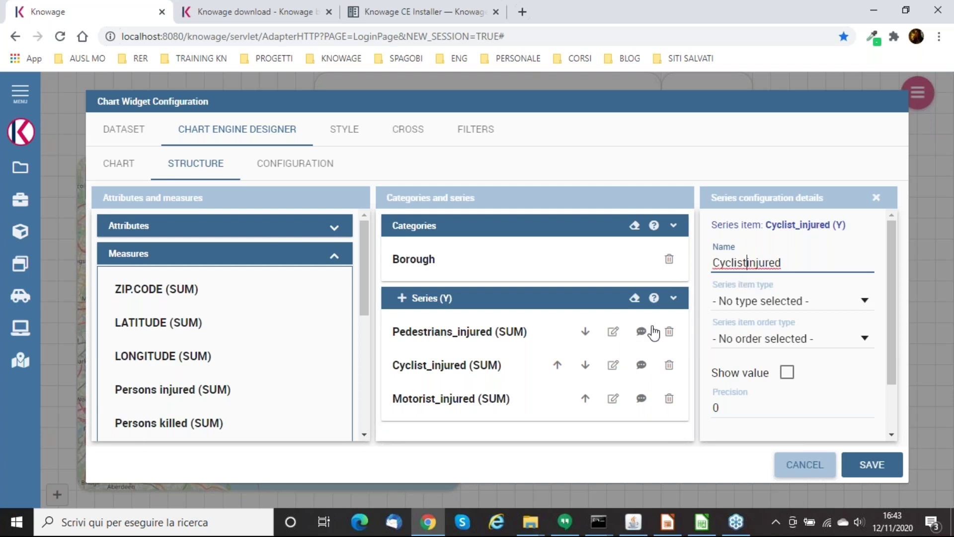
left_click(613, 399)
left_click(614, 332)
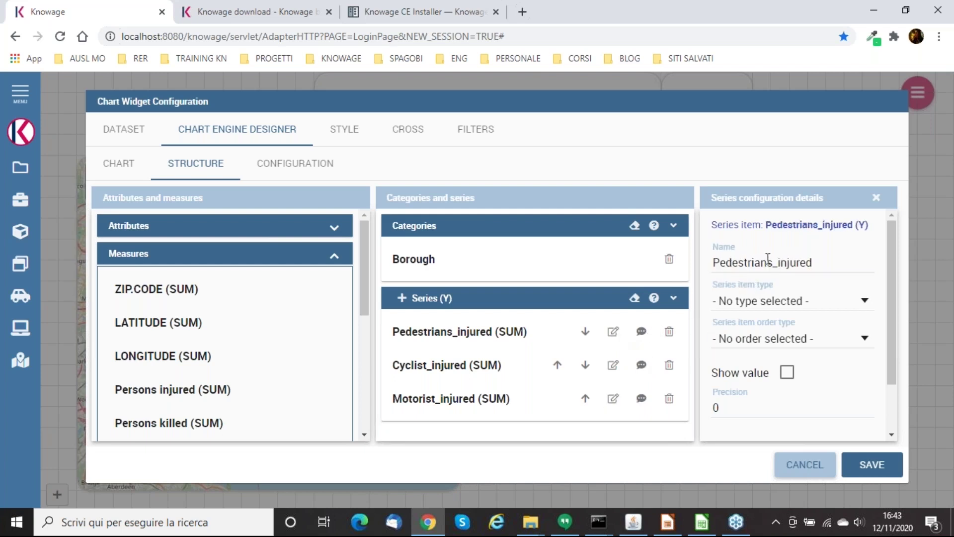
left_click(773, 263)
key("BackSpace")
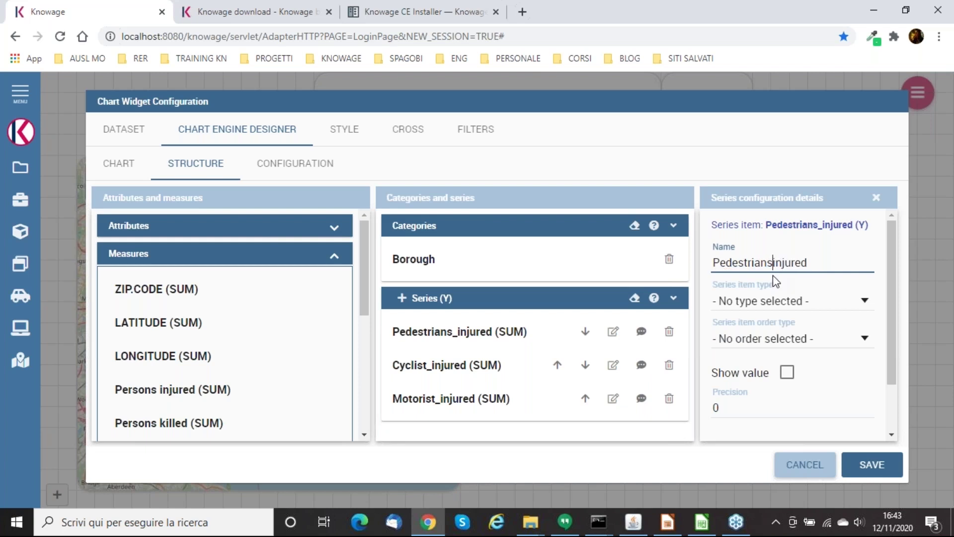
- Set the bar chart's orientation to Horizontal in its generic configuration
left_click(270, 175)
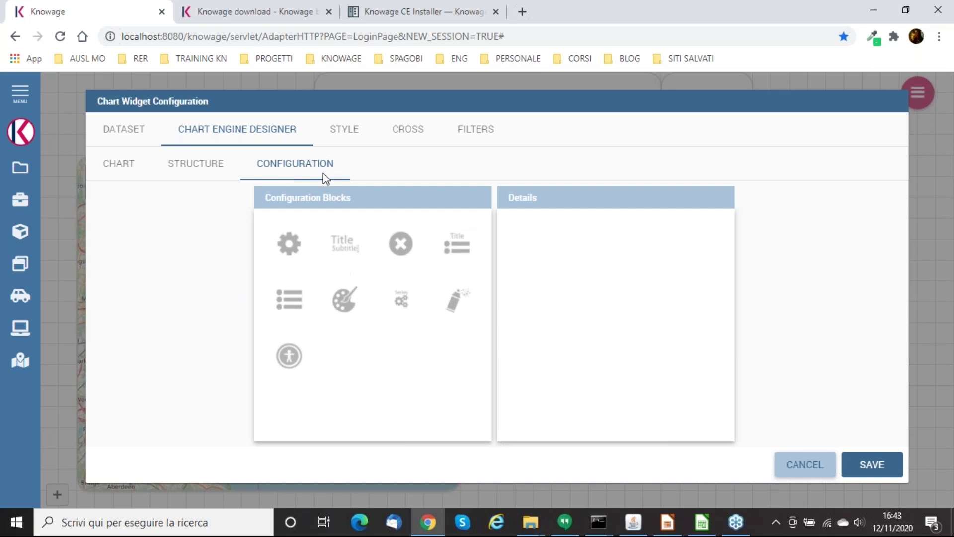
left_click(294, 244)
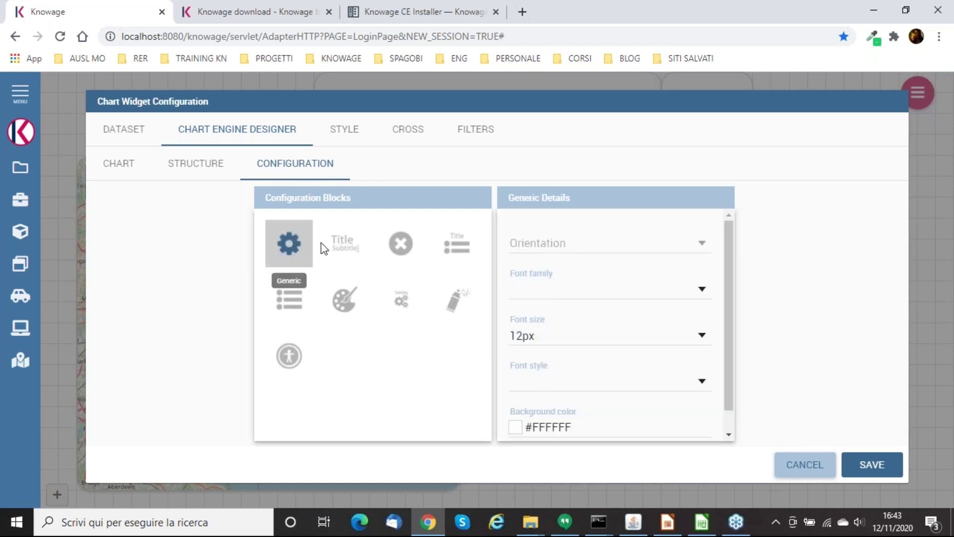
left_click(589, 255)
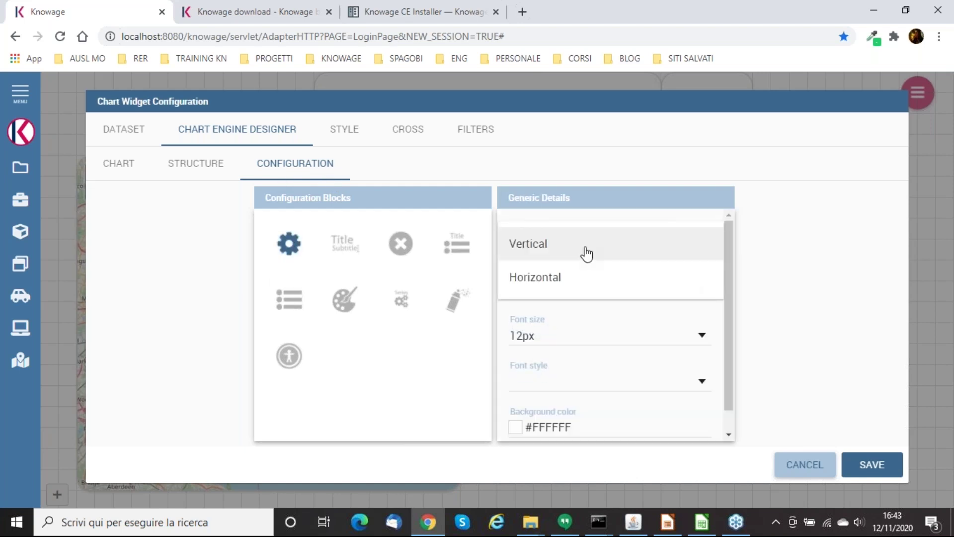
left_click(558, 281)
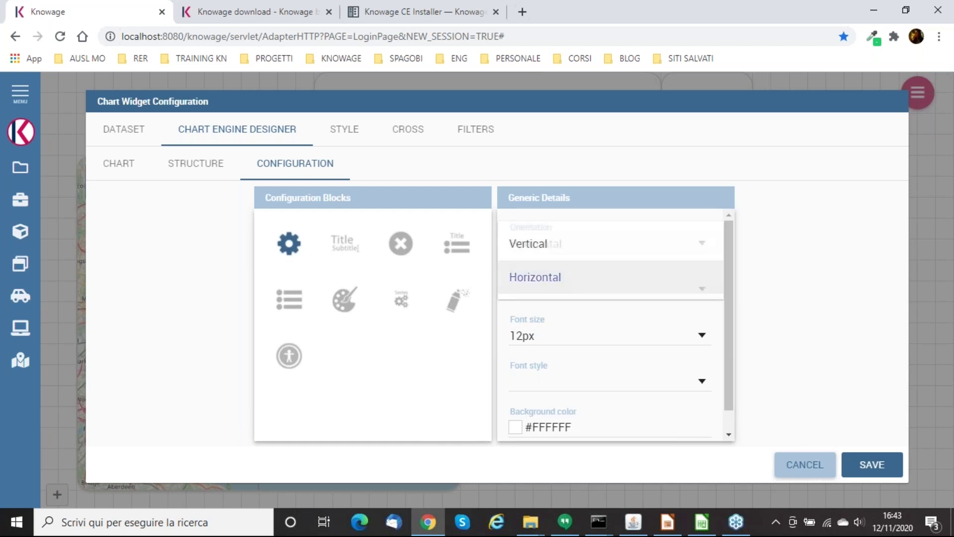
- Position the chart legend at the top and turn off hiding and displaying values by legend checkboxes
left_click(460, 238)
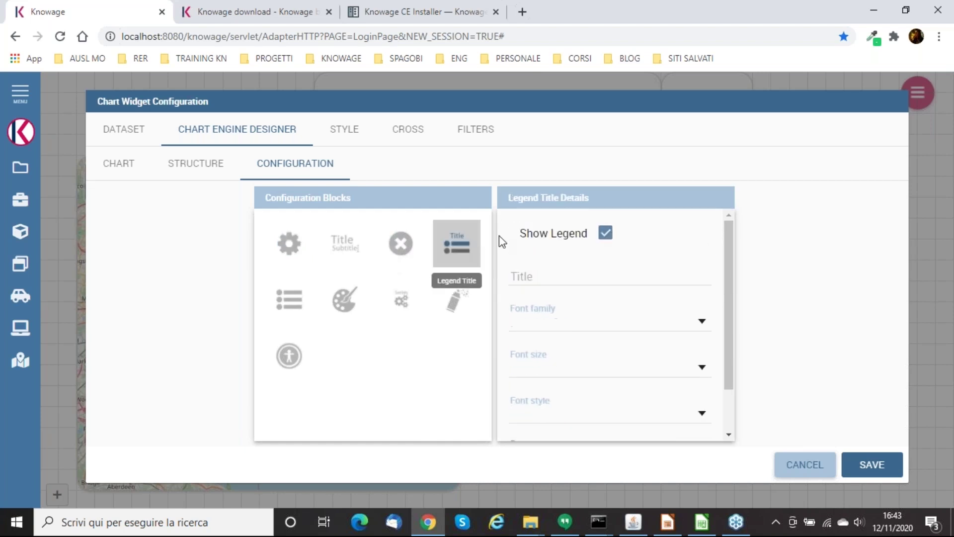
left_click(275, 313)
left_click_drag(579, 266, 556, 333)
left_click(558, 342)
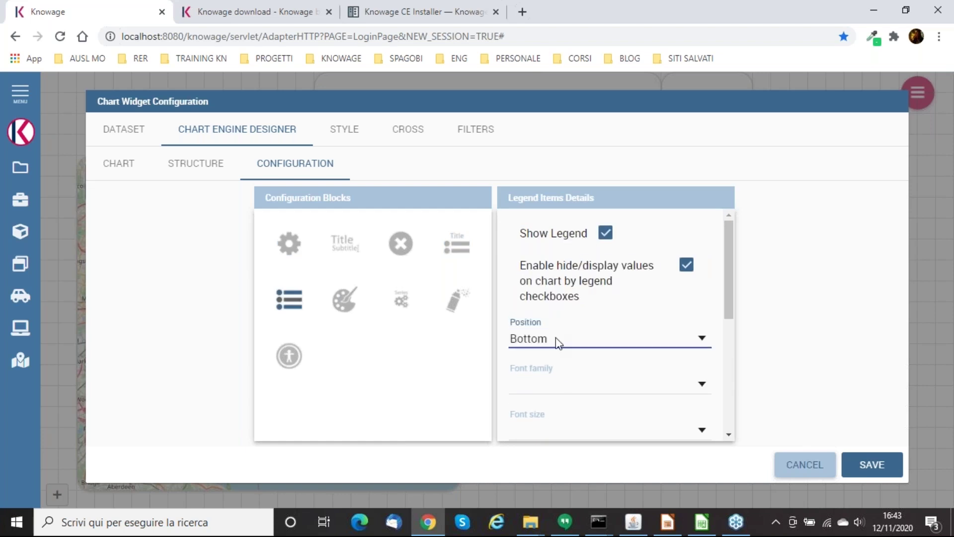
left_click(554, 305)
left_click(687, 269)
scroll(547, 299, "down", 3)
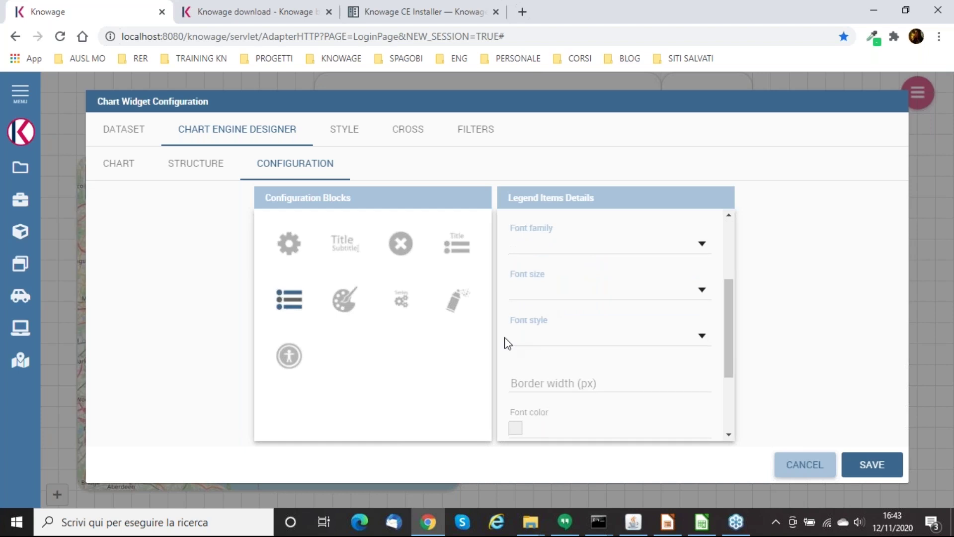
scroll(507, 341, "down", 2)
- Reduce the chart's color palette to 3b0218, 850536 and cf0854 by deleting all other colors
left_click(368, 319)
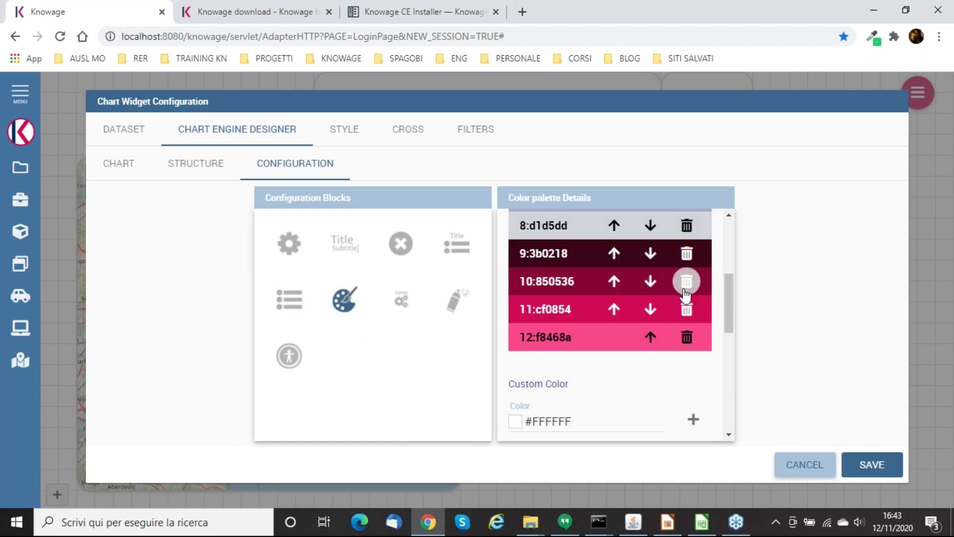
scroll(681, 269, "up", 5)
scroll(684, 234, "up", 1)
left_click(686, 241)
left_click(686, 241)
left_click(686, 241)
left_click(686, 241)
left_click(686, 241)
left_click(686, 241)
left_click(686, 241)
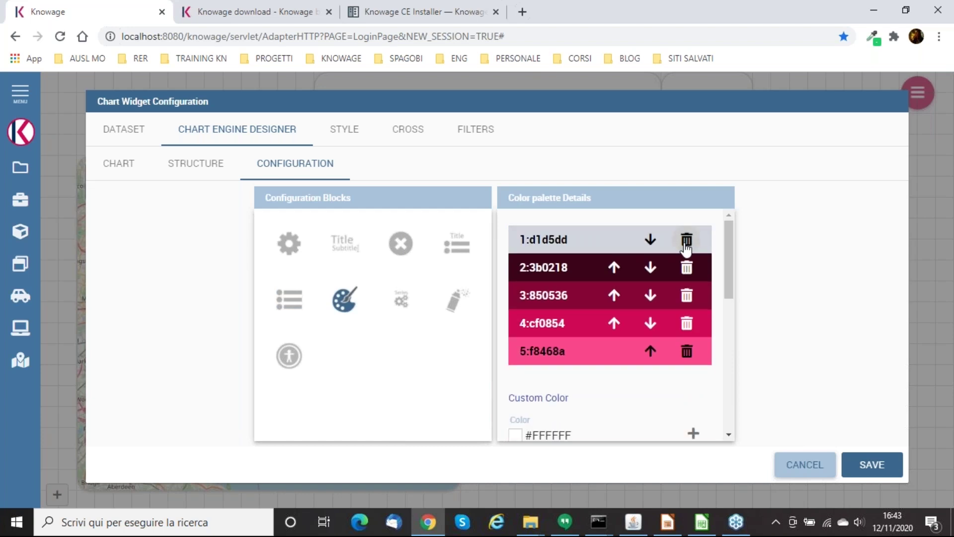
left_click(686, 244)
left_click(686, 324)
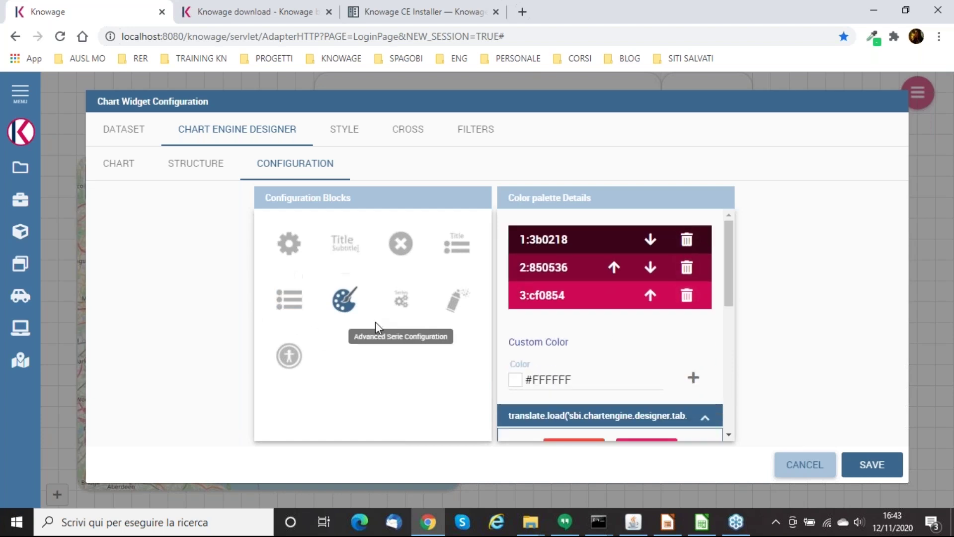
- Enable stacking of the series in the advanced series configuration and save the chart widget
left_click(399, 301)
left_click(616, 234)
left_click(195, 169)
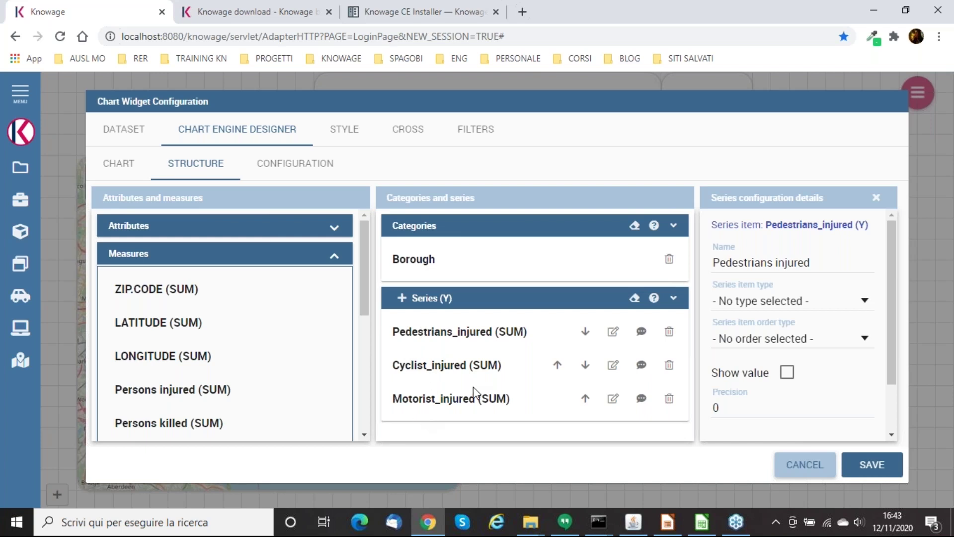
left_click(863, 464)
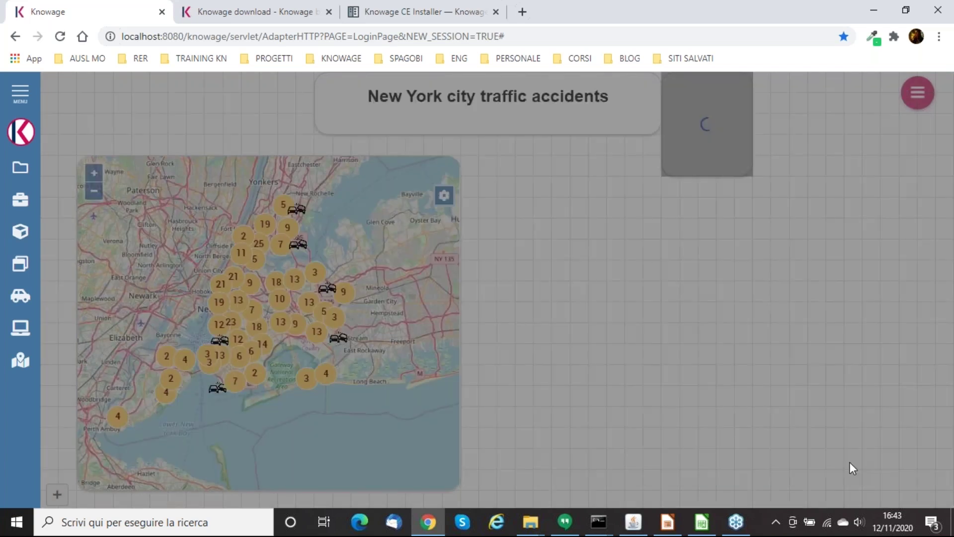
- Move the chart widget beside the map and enlarge it to fill the free space down to the map's lower edge
mouse_move(681, 166)
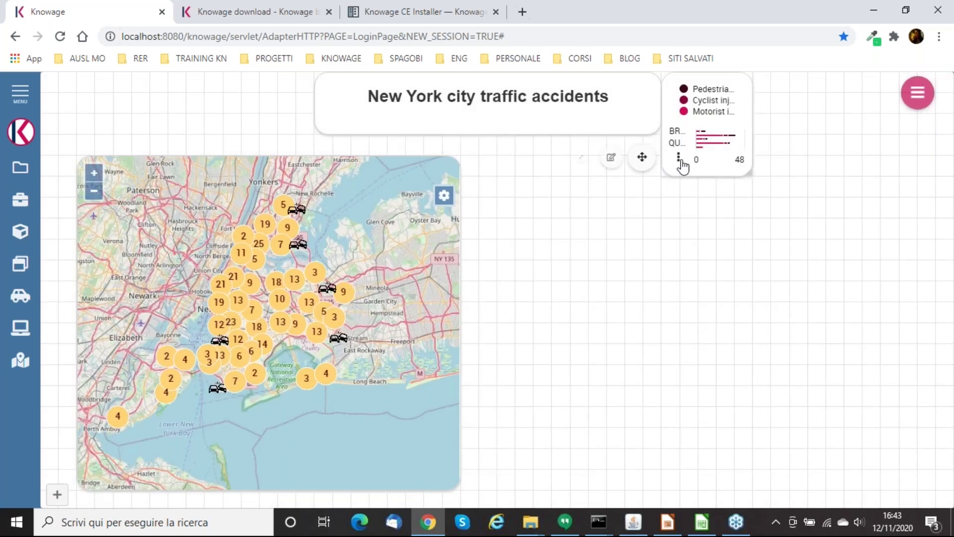
left_click_drag(642, 158, 484, 314)
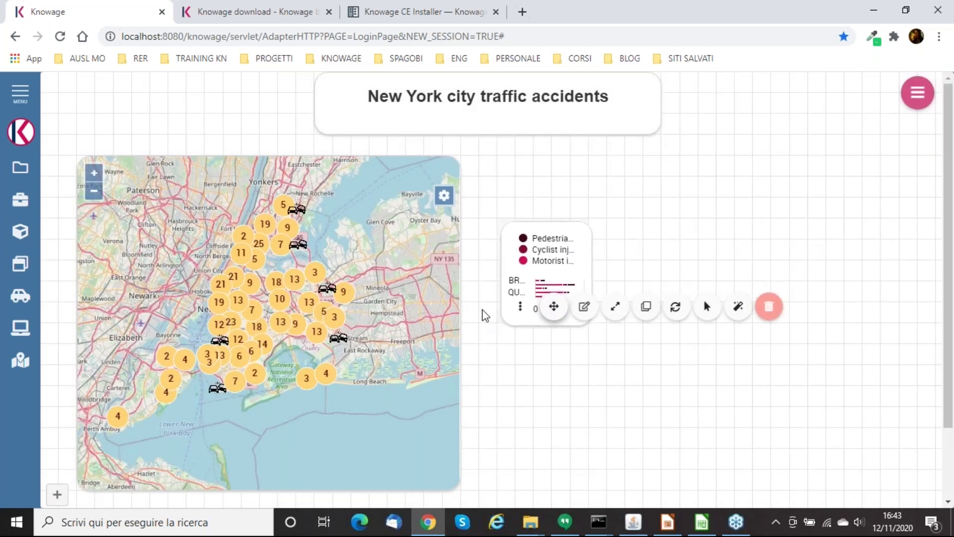
left_click_drag(587, 318, 902, 476)
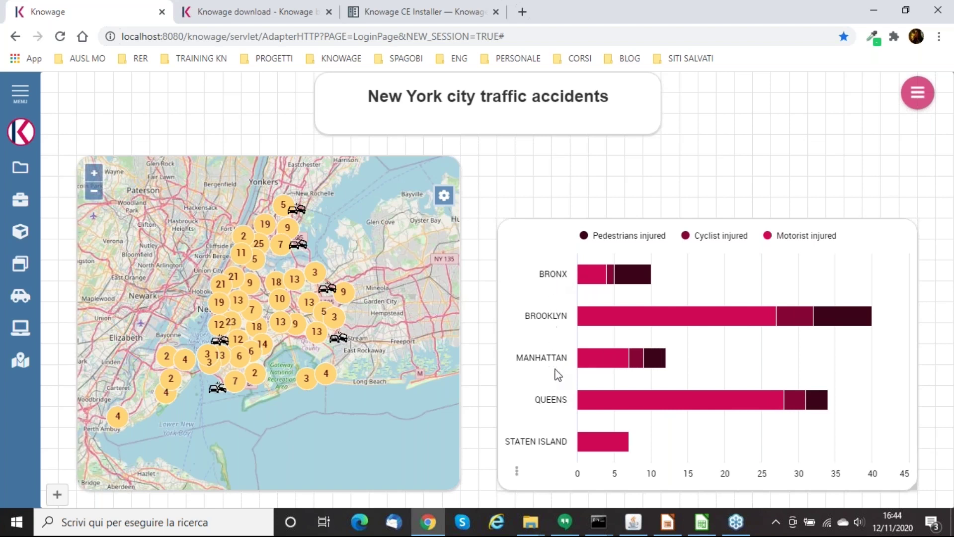
- Inspect the bar values in the chart and toggle the Motorist injured and Cyclist injured series off and on
mouse_move(646, 281)
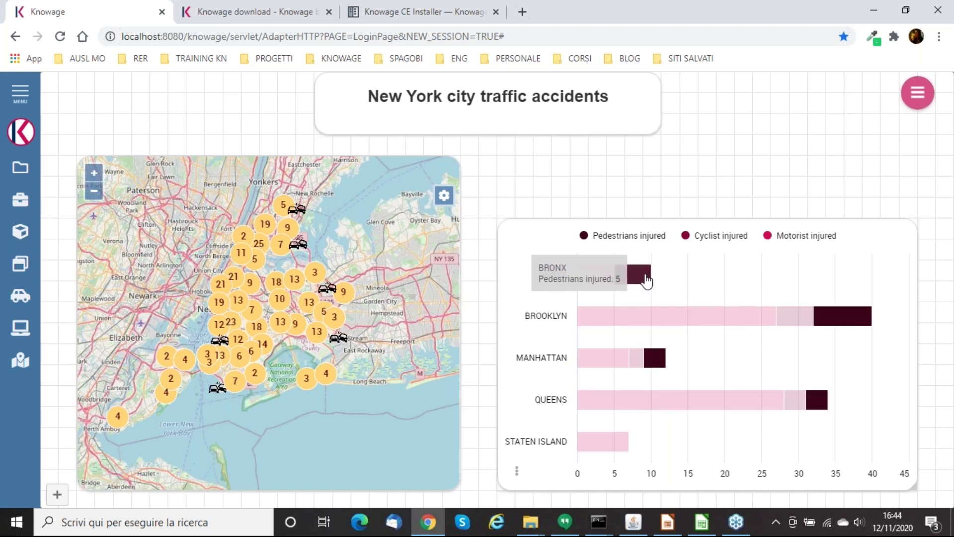
mouse_move(688, 327)
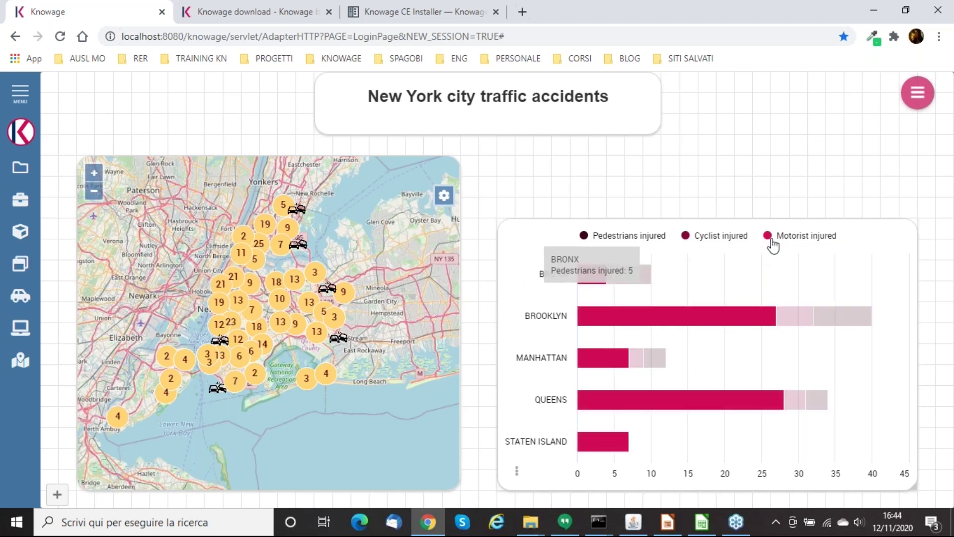
left_click(770, 239)
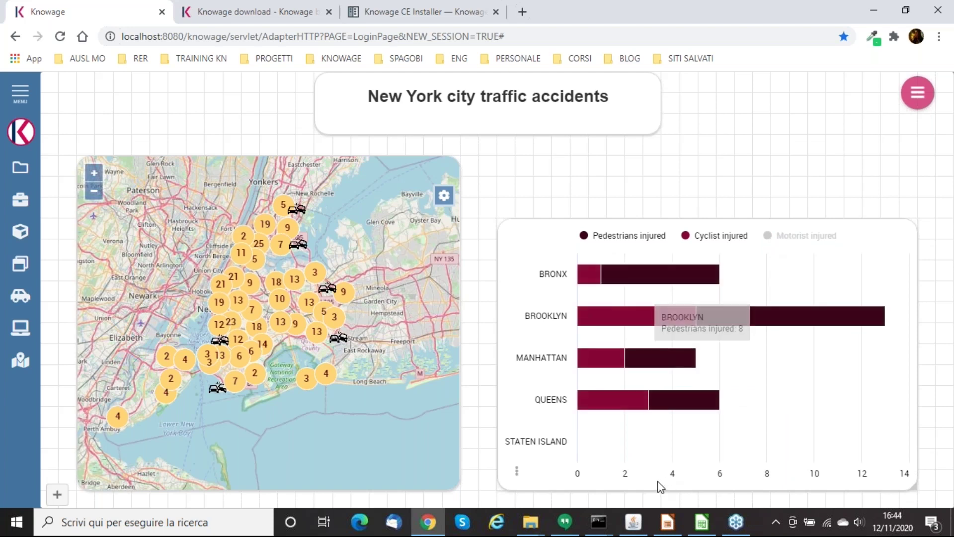
left_click(769, 239)
left_click(687, 238)
left_click(687, 237)
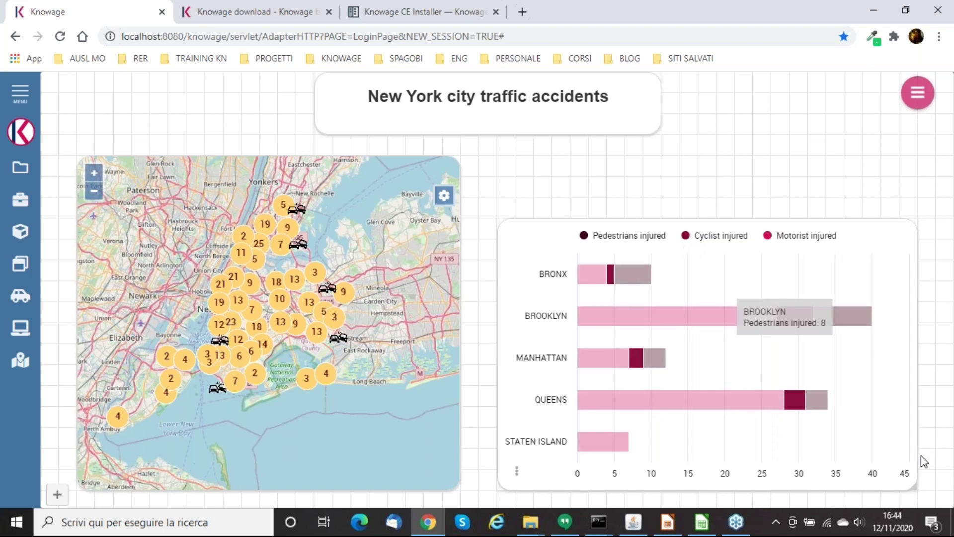
- Add a selector widget based on the NYC_traffic_accidents dataset and the Vehicle type1 column
mouse_move(918, 95)
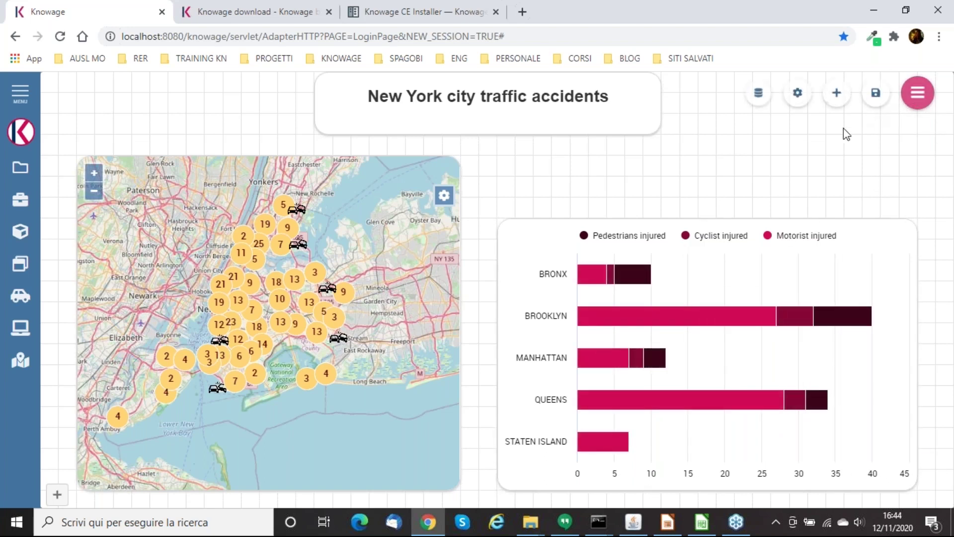
left_click(829, 101)
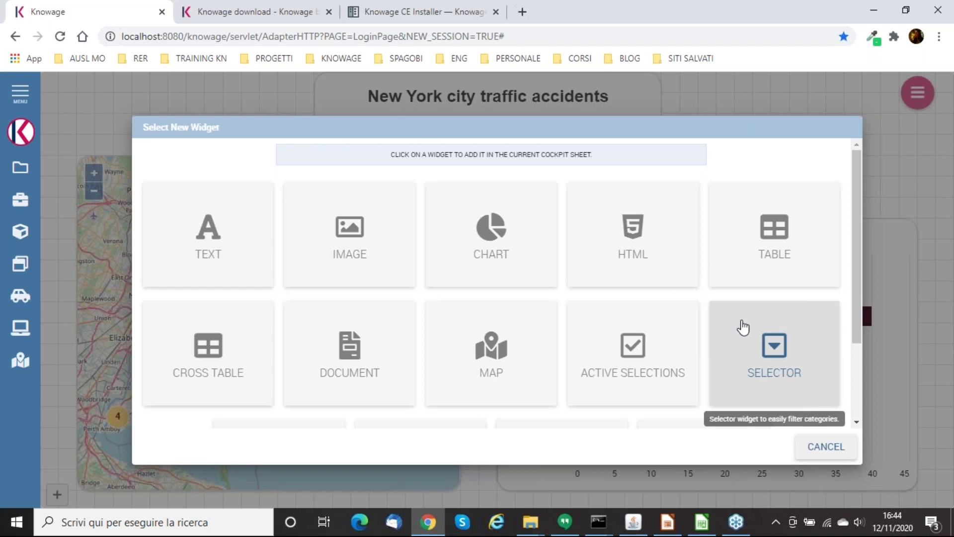
left_click(747, 328)
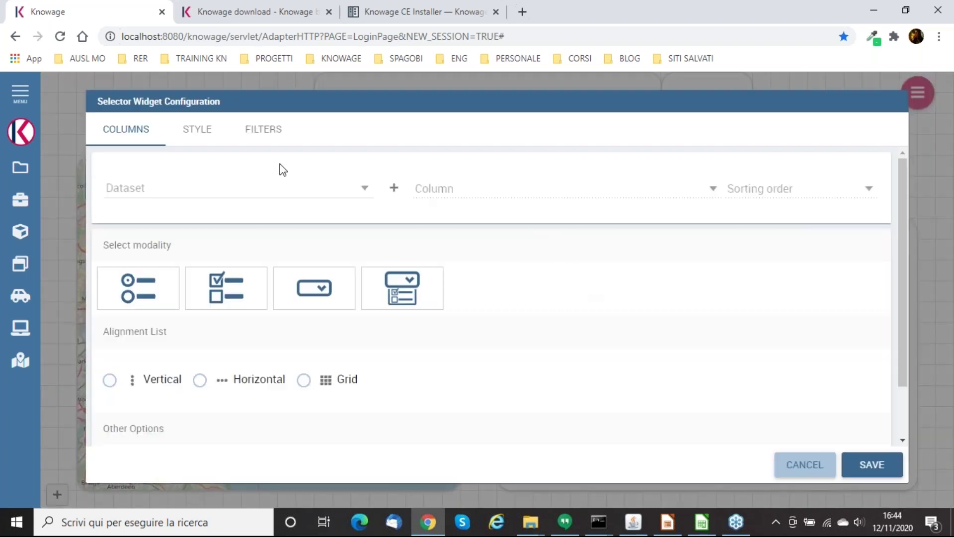
left_click(270, 183)
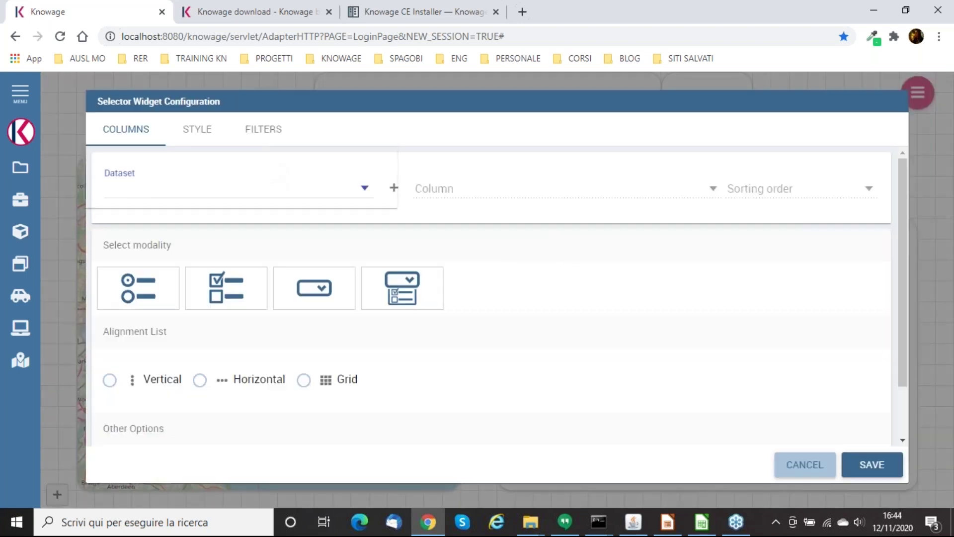
left_click(308, 187)
left_click(456, 188)
scroll(467, 261, "down", 6)
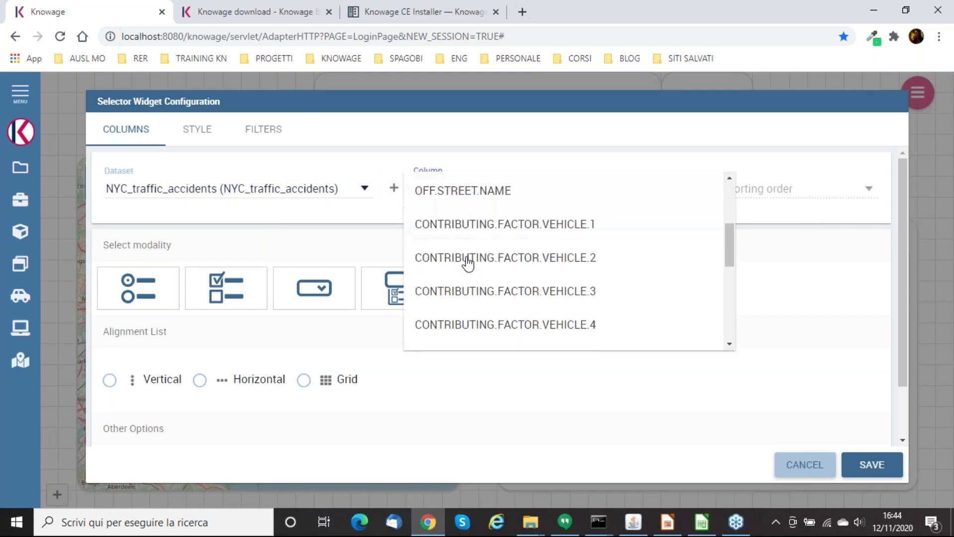
left_click(470, 209)
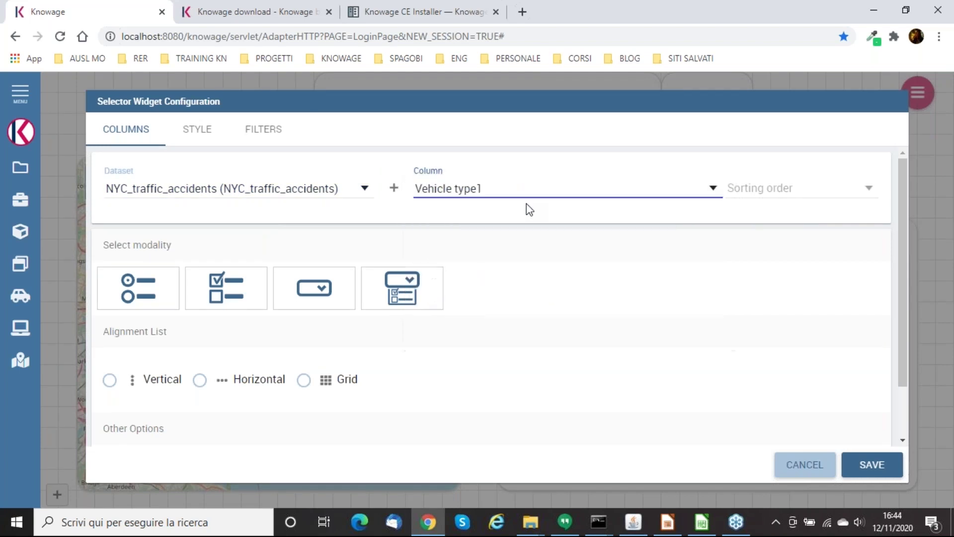
- Set the selector's sorting order to Ascending and its modality to a single-value dropdown
left_click(775, 189)
left_click(768, 222)
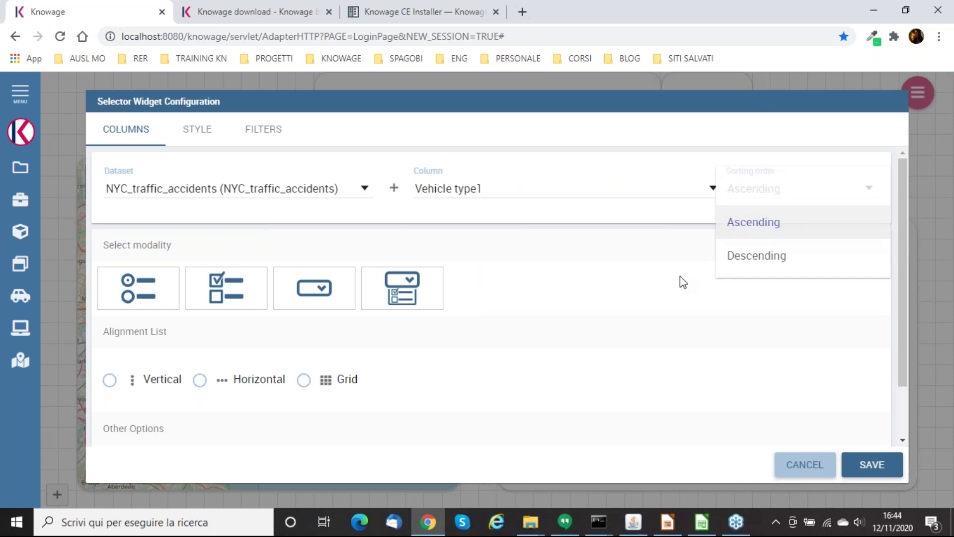
left_click(315, 287)
- Enable the selector's title with the text "Filter on vehicle" and save the widget
left_click(197, 131)
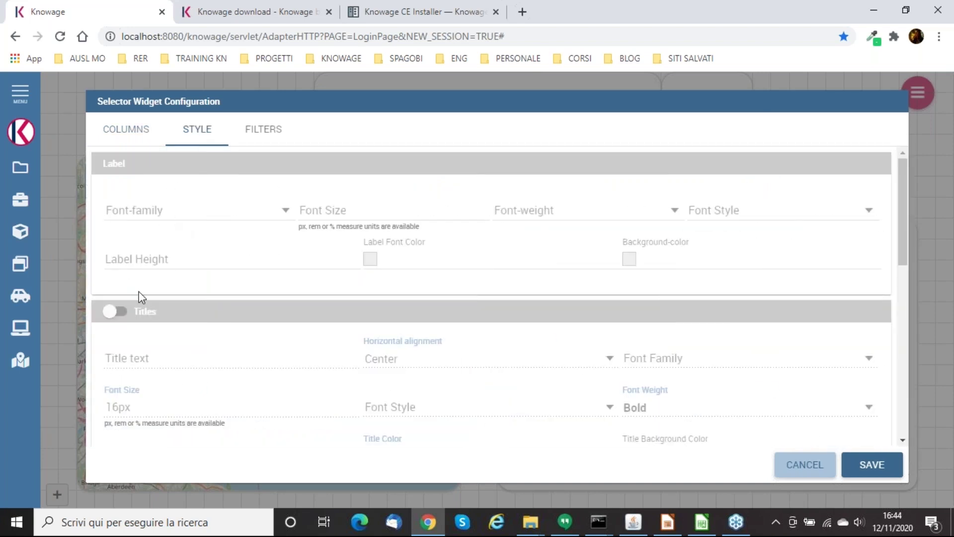
left_click(115, 311)
left_click(142, 356)
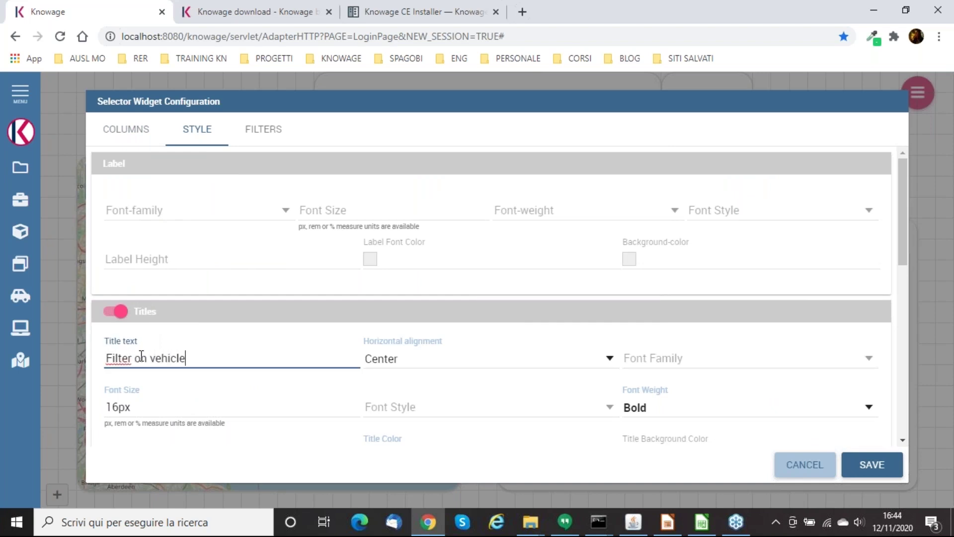
left_click(890, 463)
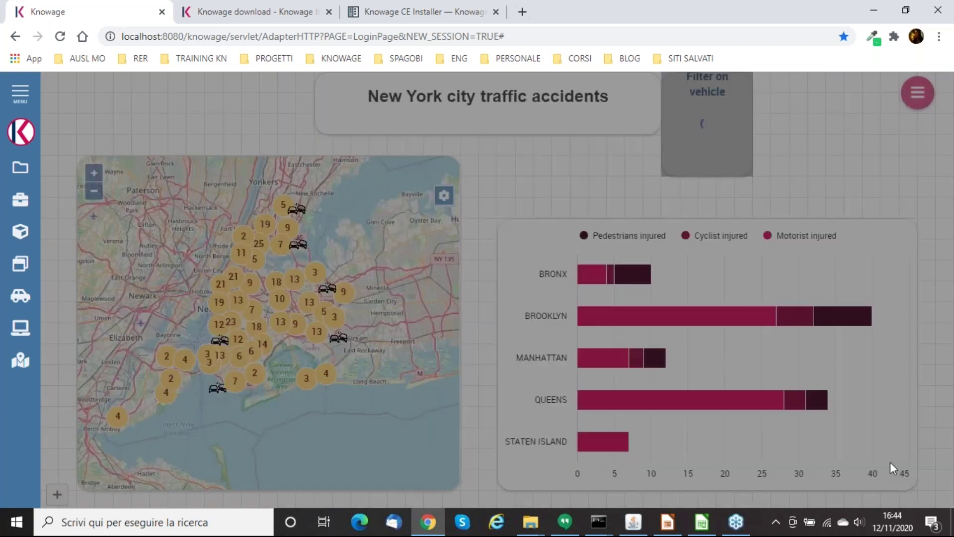
- Make the vehicle selector wider and lower, and move it above the chart beside the map
left_click_drag(748, 172, 862, 134)
left_click(680, 118)
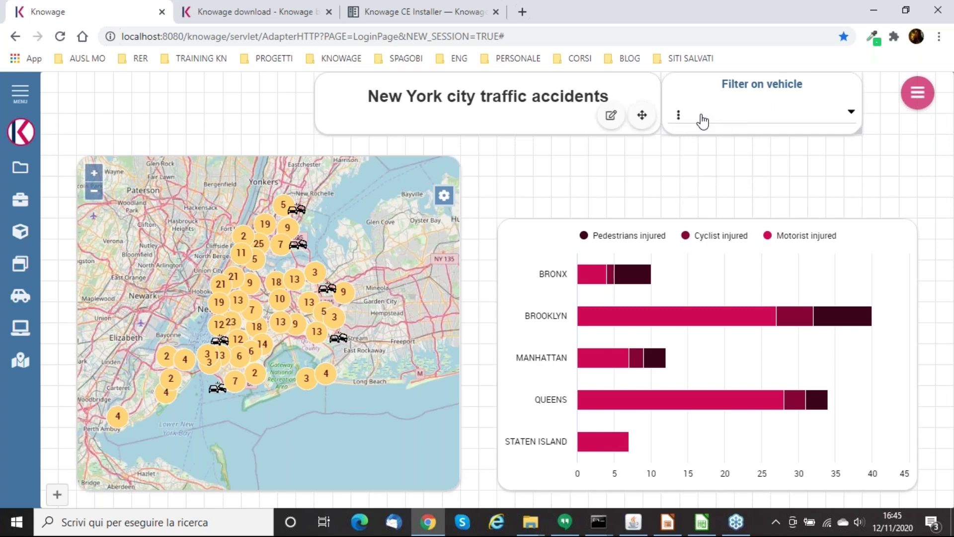
left_click_drag(639, 113, 494, 196)
- Shorten the chart and shift it down to the map's lower edge, and align the vehicle selector with the chart's left edge
left_click_drag(911, 485, 912, 463)
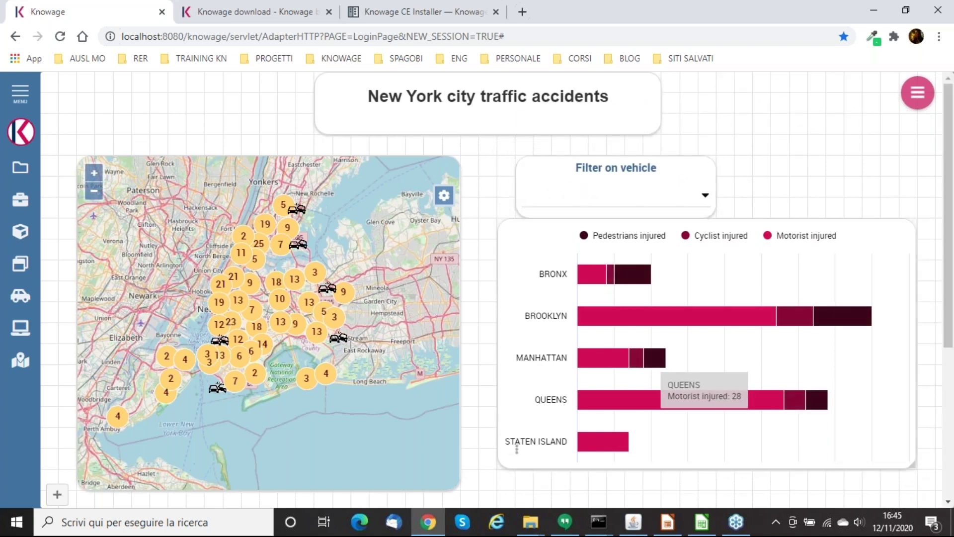
left_click(517, 454)
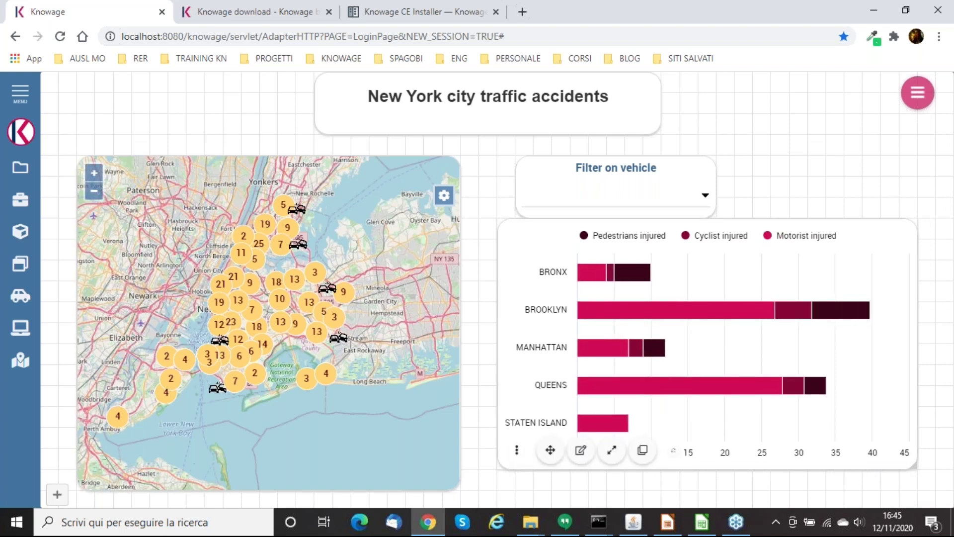
left_click_drag(551, 454, 548, 469)
left_click(535, 201)
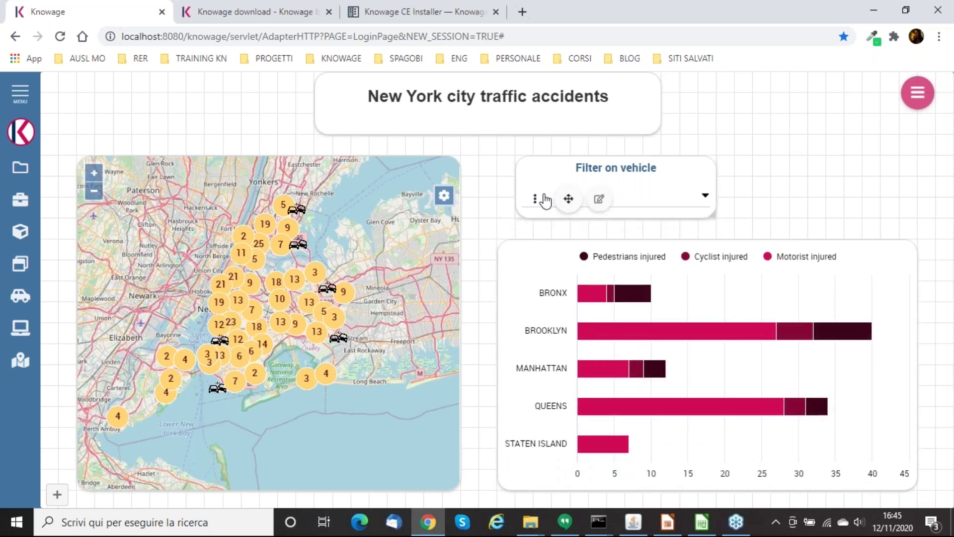
mouse_move(567, 198)
left_mouse_down()
mouse_move(532, 198)
mouse_move(549, 195)
left_mouse_up()
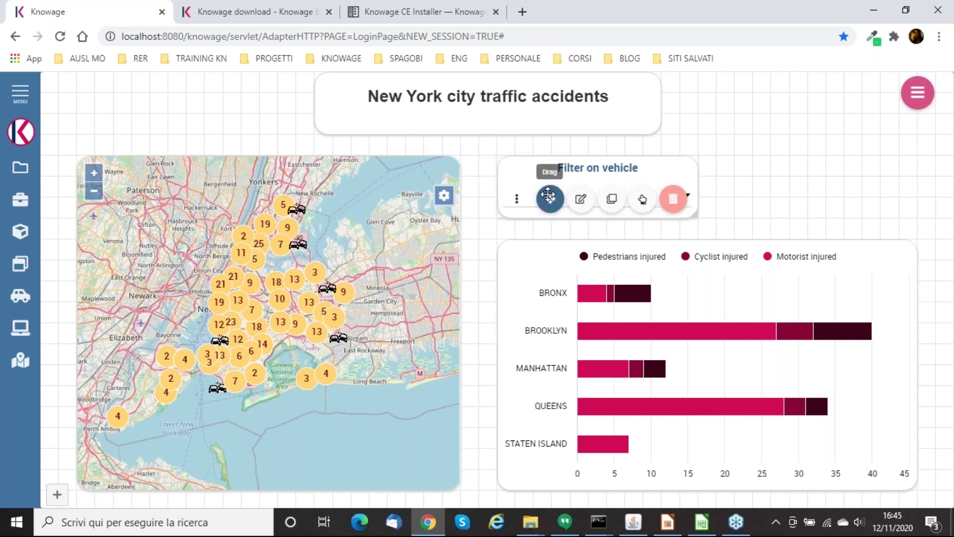
- Save the cockpit with NYC_traffic_accident as both label and name
mouse_move(910, 100)
left_click(875, 93)
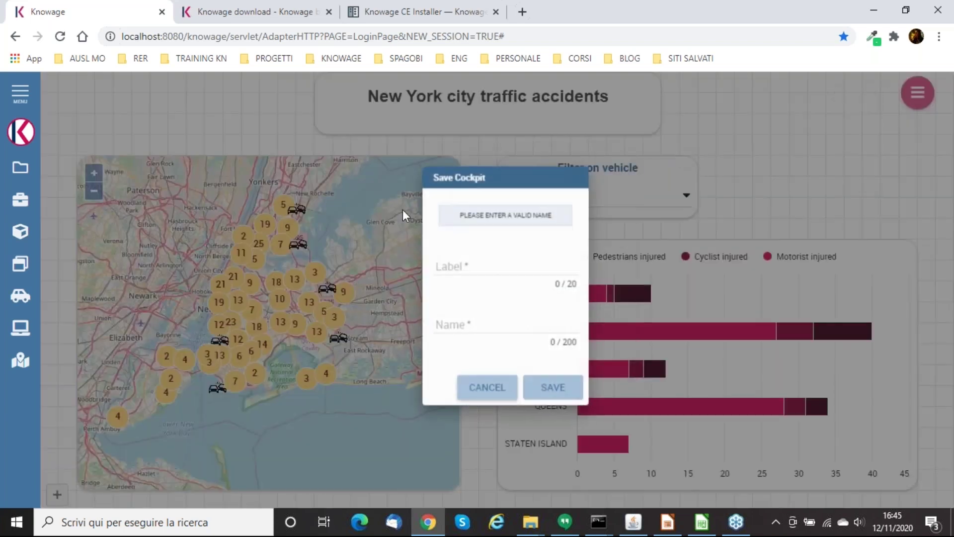
left_click(452, 273)
type("m")
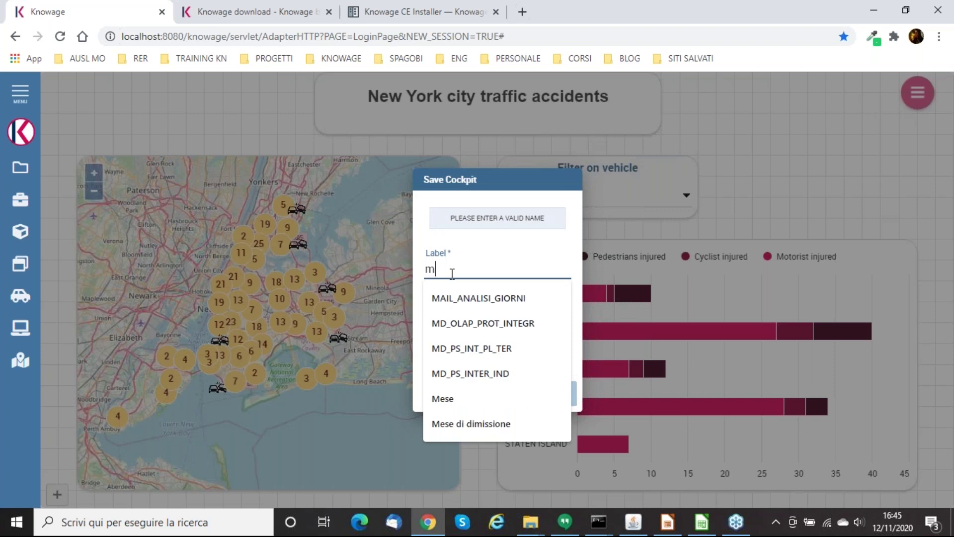
key("BackSpace")
type("NY")
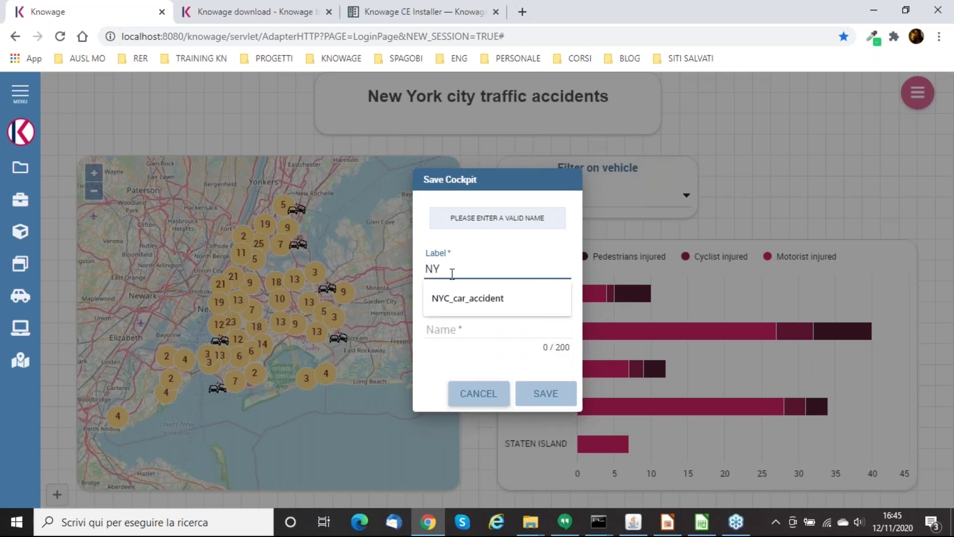
type("C_traffic_acc")
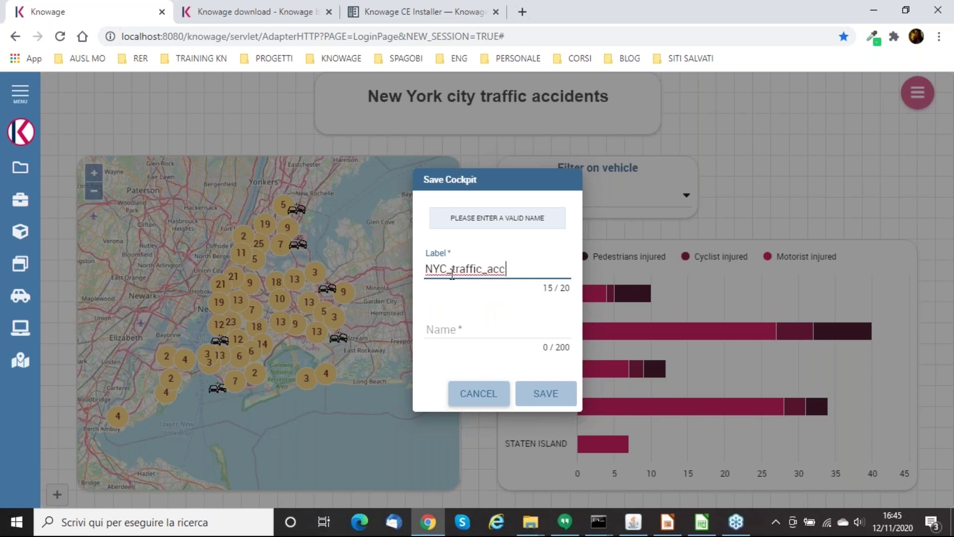
double_click(451, 268)
key("ctrl+c")
key("Tab")
key("ctrl+v")
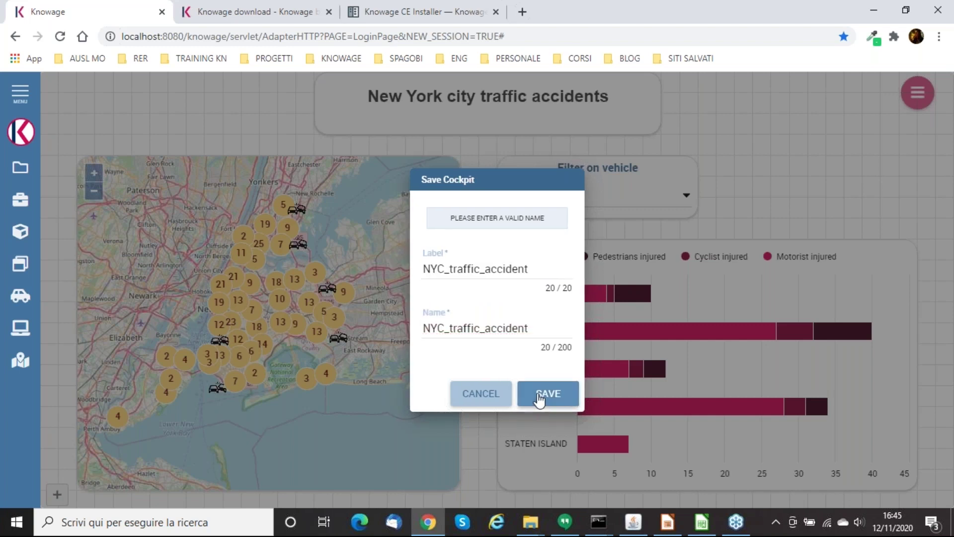
left_click(540, 395)
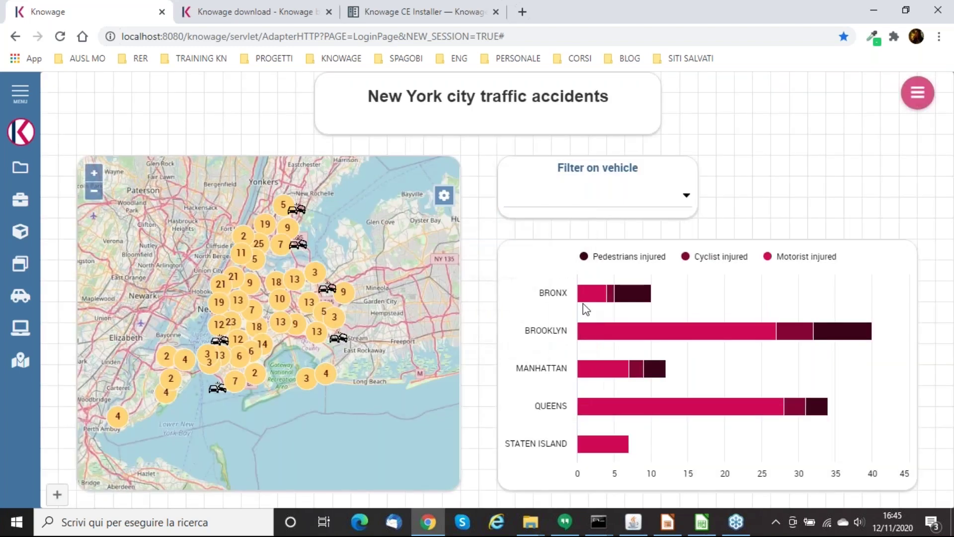
- Open my_folder in the document browser and execute the NYC_traffic_accident cockpit
left_click(23, 95)
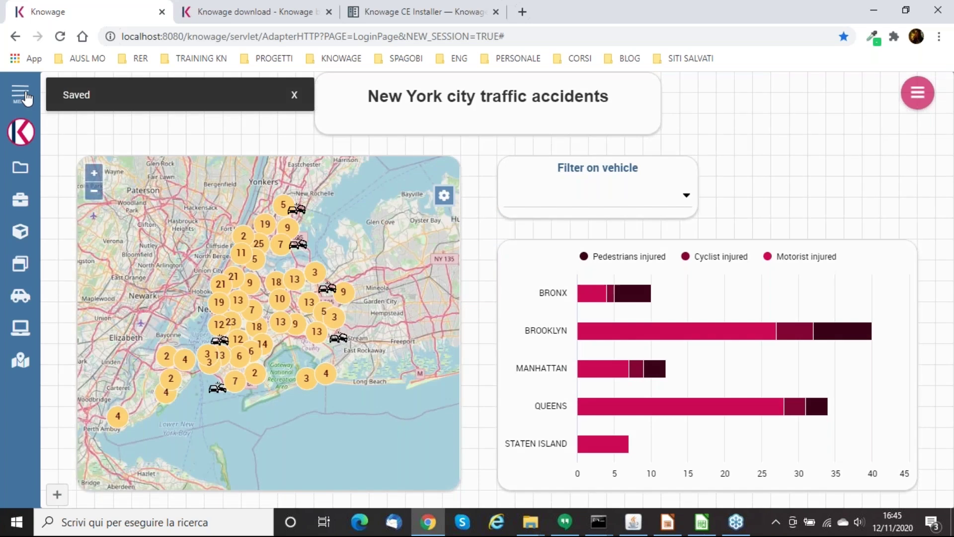
left_click(48, 170)
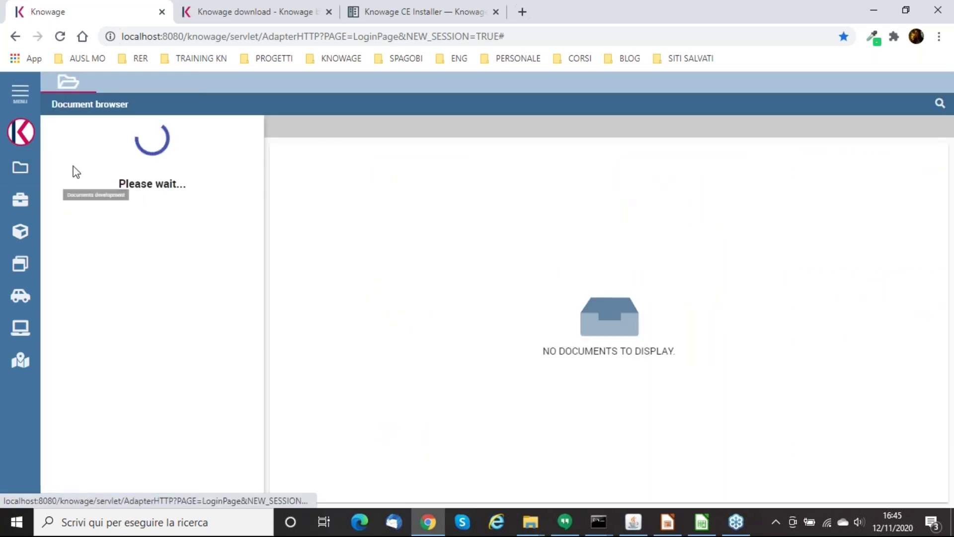
left_click(110, 188)
left_click(527, 180)
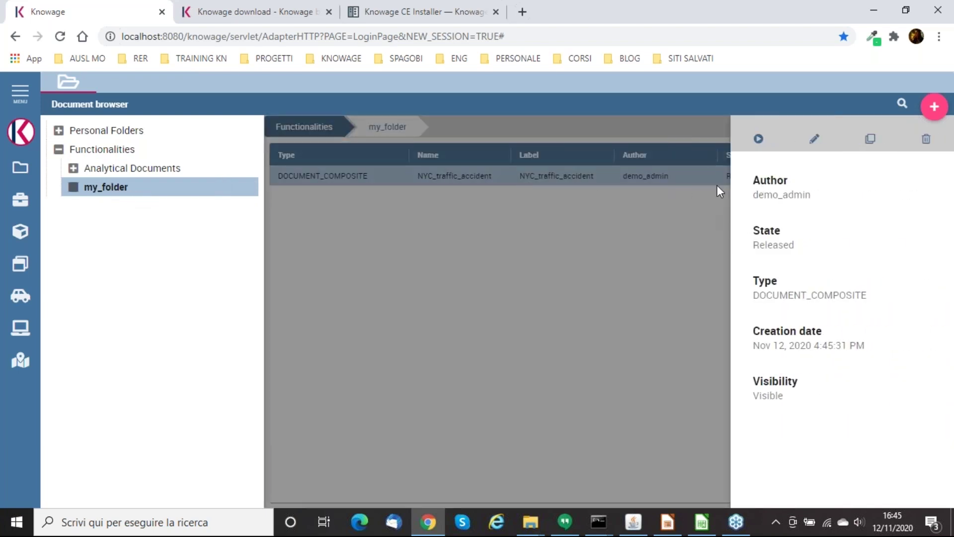
left_click(760, 143)
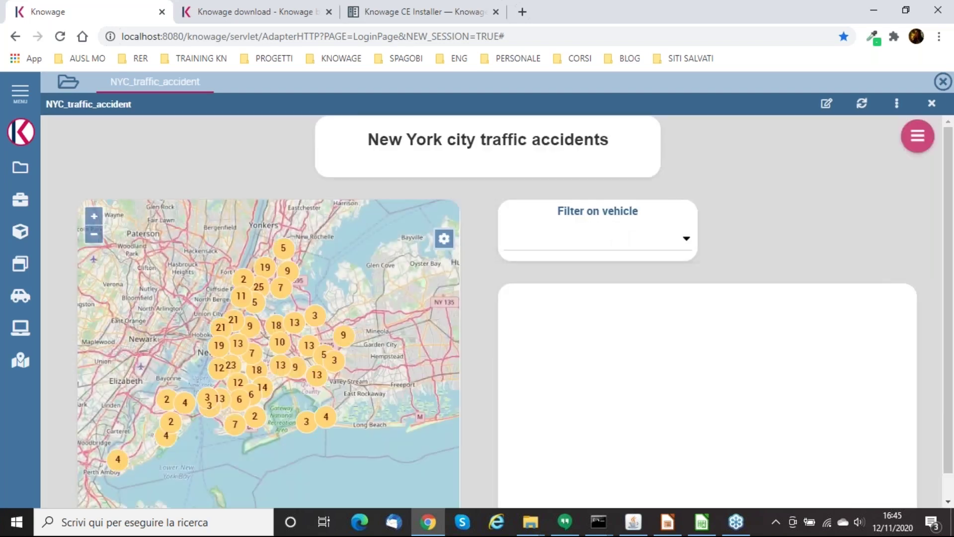
scroll(707, 284, "down", 1)
scroll(713, 315, "down", 1)
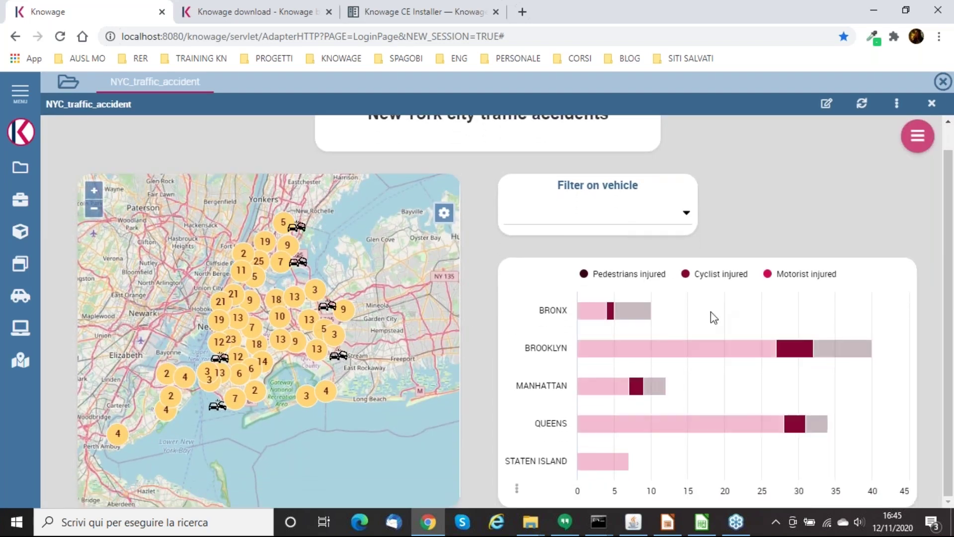
- Filter the cockpit by the BRONX bar, zoom the map in on the Bronx and set the vehicle filter to PASSENGER VEHICLE
left_click(588, 320)
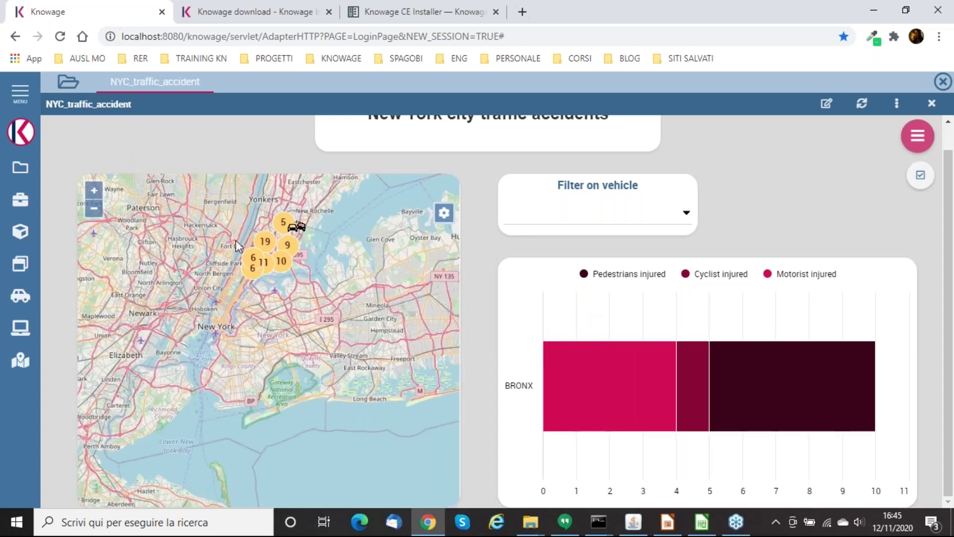
scroll(301, 223, "up", 3)
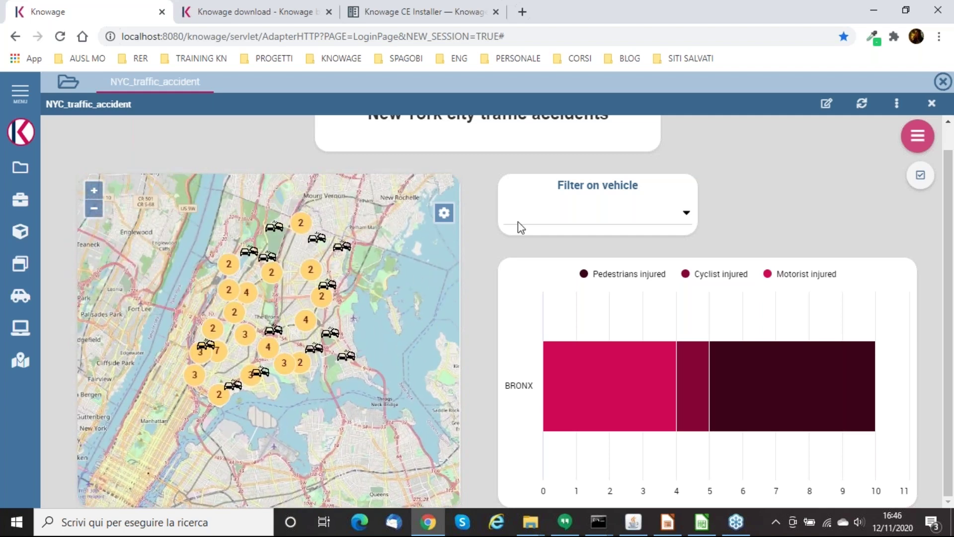
left_click(609, 231)
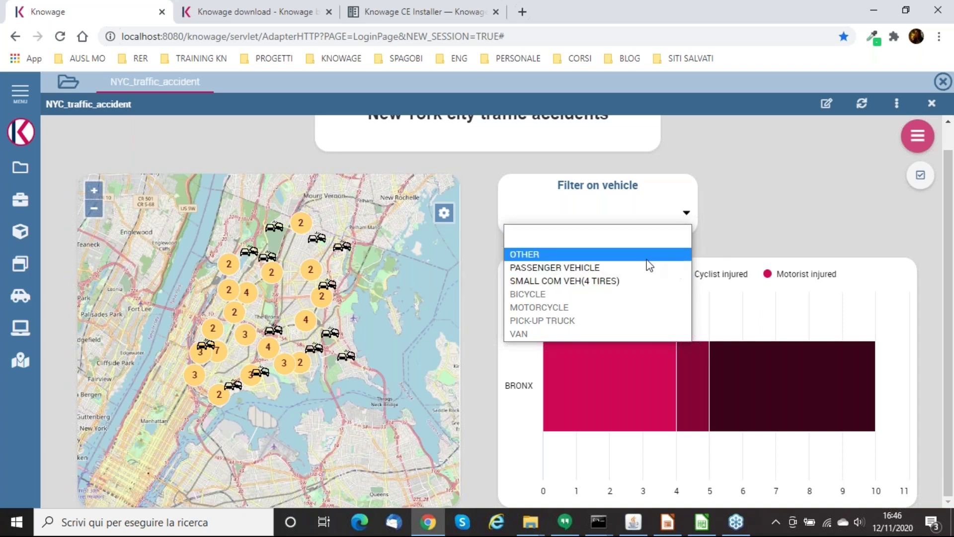
left_click(592, 267)
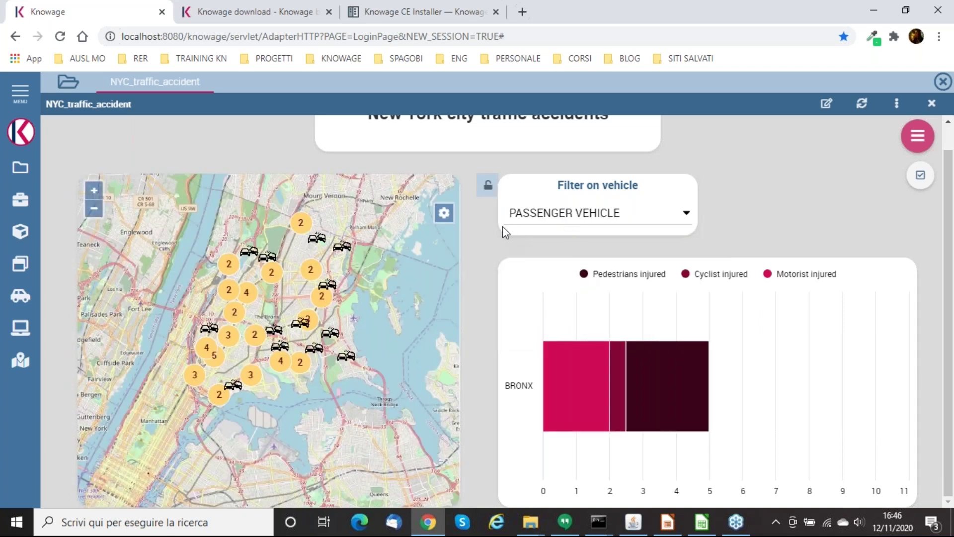
mouse_move(696, 392)
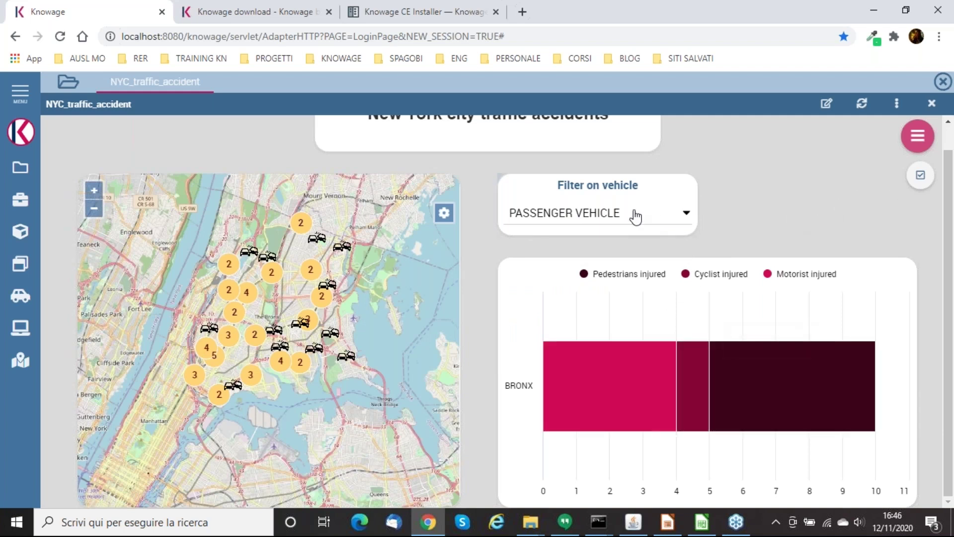
- Delete the Borough and Vehicle type1 selections from the selections list and save it
left_click(917, 180)
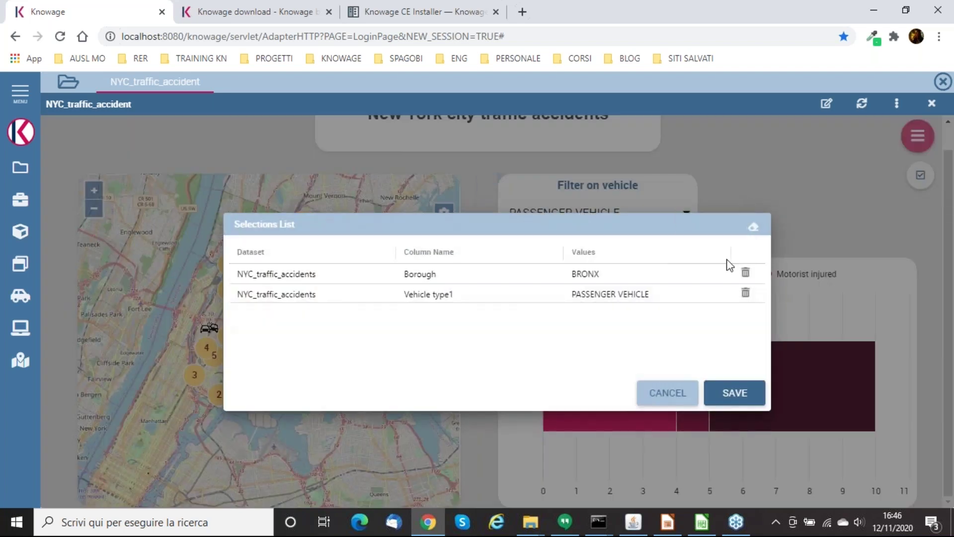
left_click(747, 275)
left_click(747, 275)
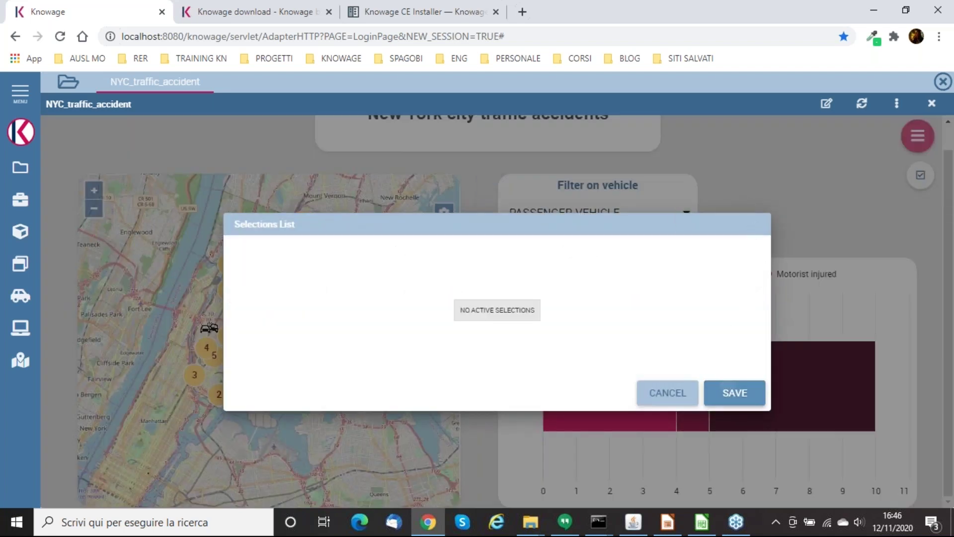
left_click(735, 393)
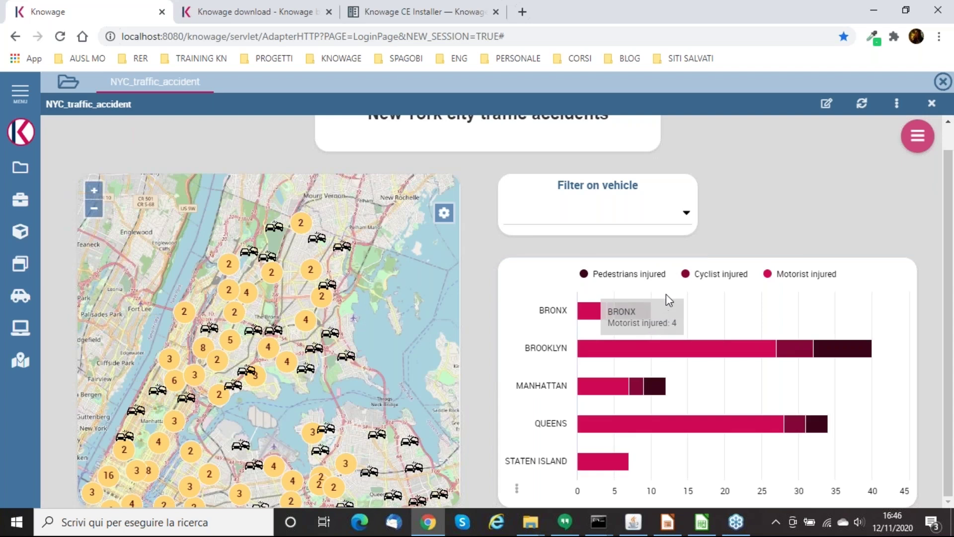